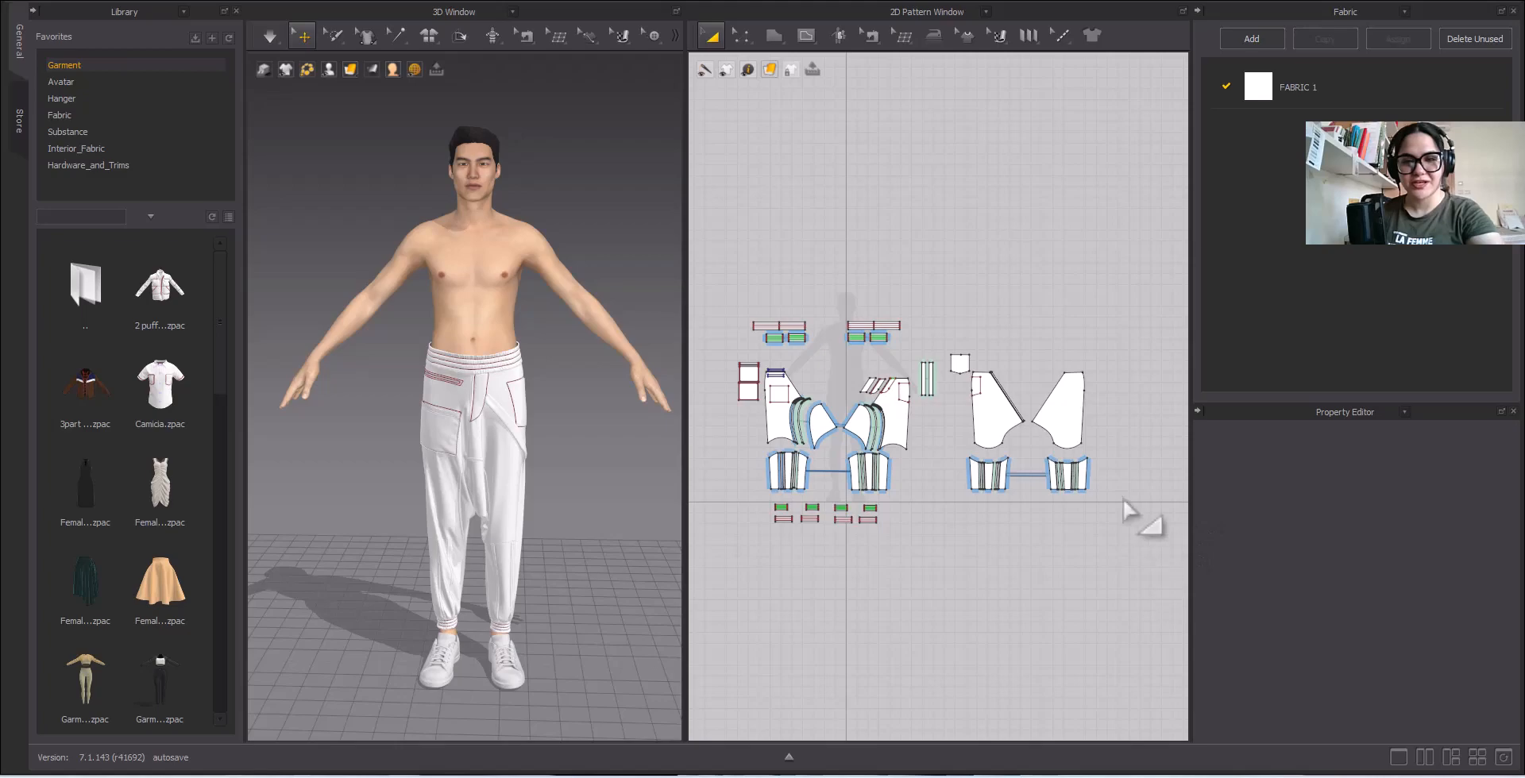
Step: Switch the 2D Pattern Window to the UV Editor
left_click(972, 11)
left_click(971, 13)
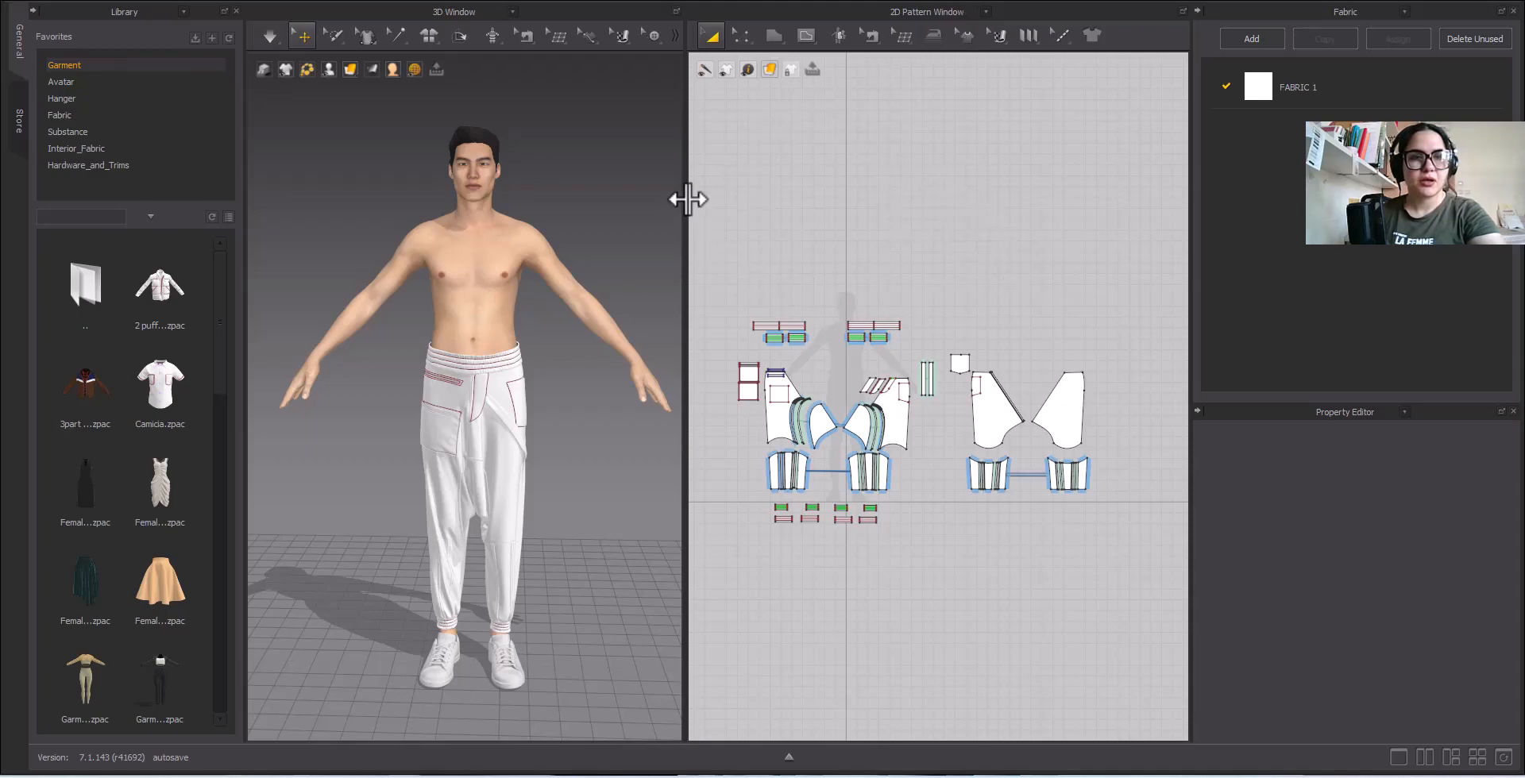
left_click(982, 11)
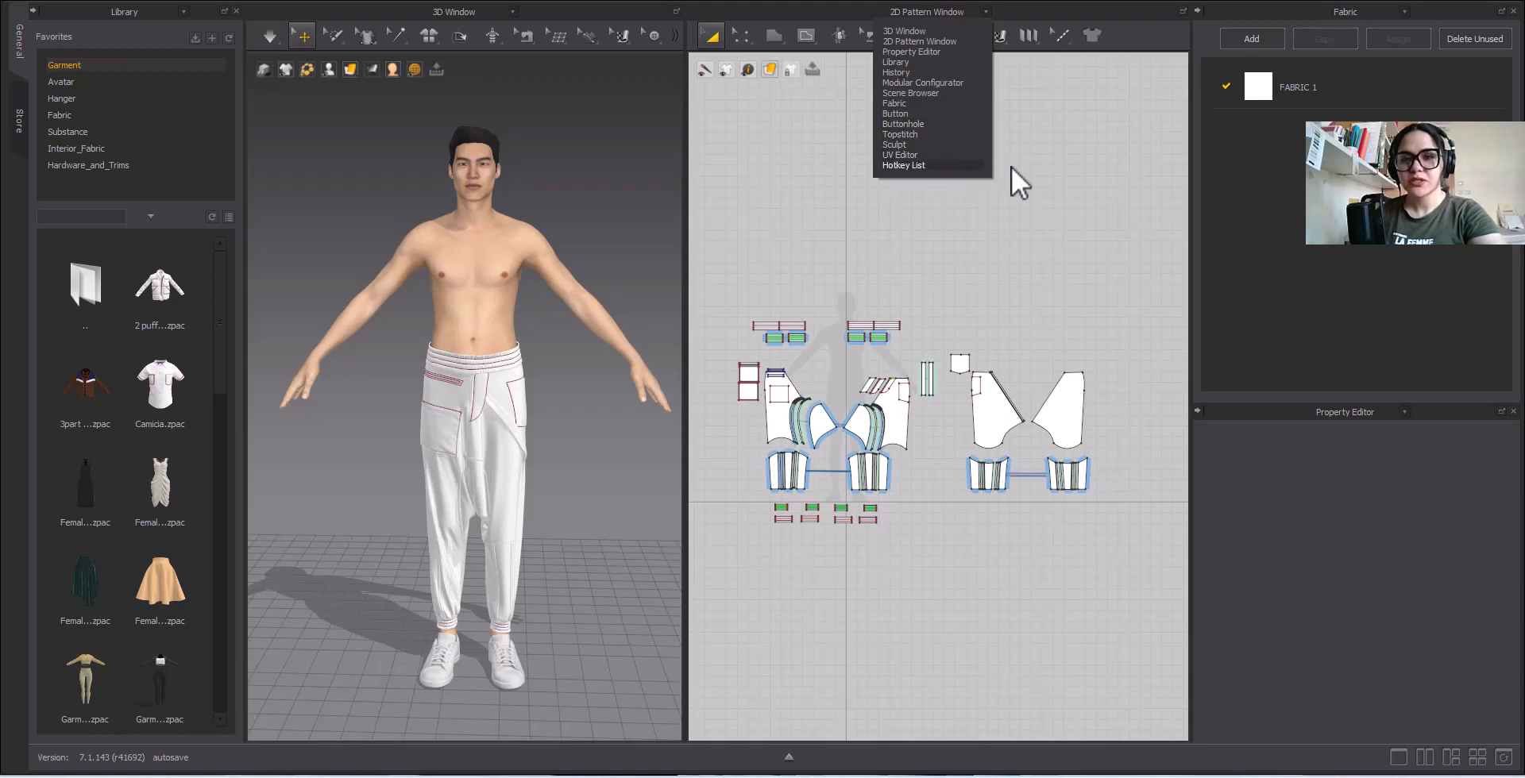
left_click(1048, 164)
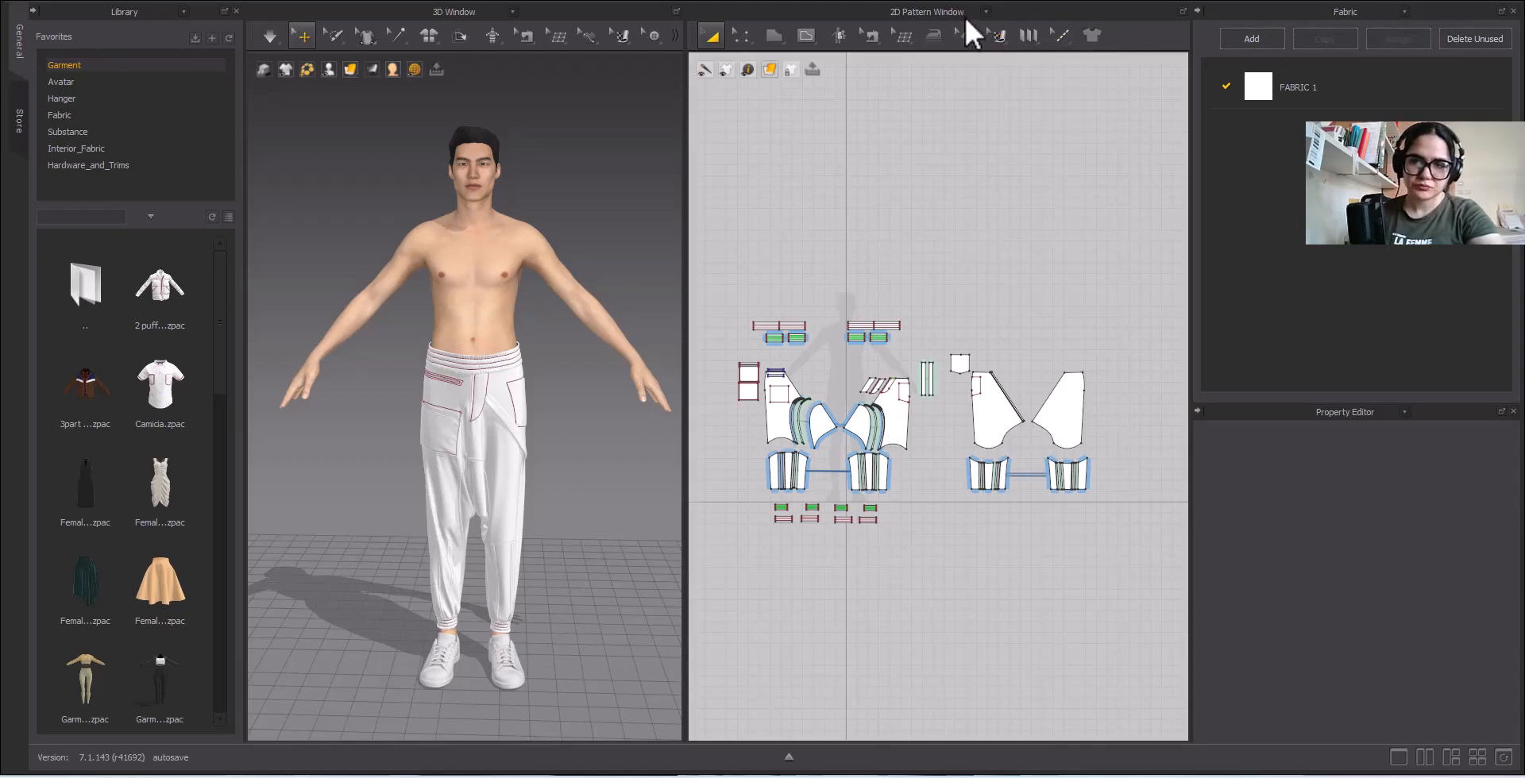
left_click(985, 11)
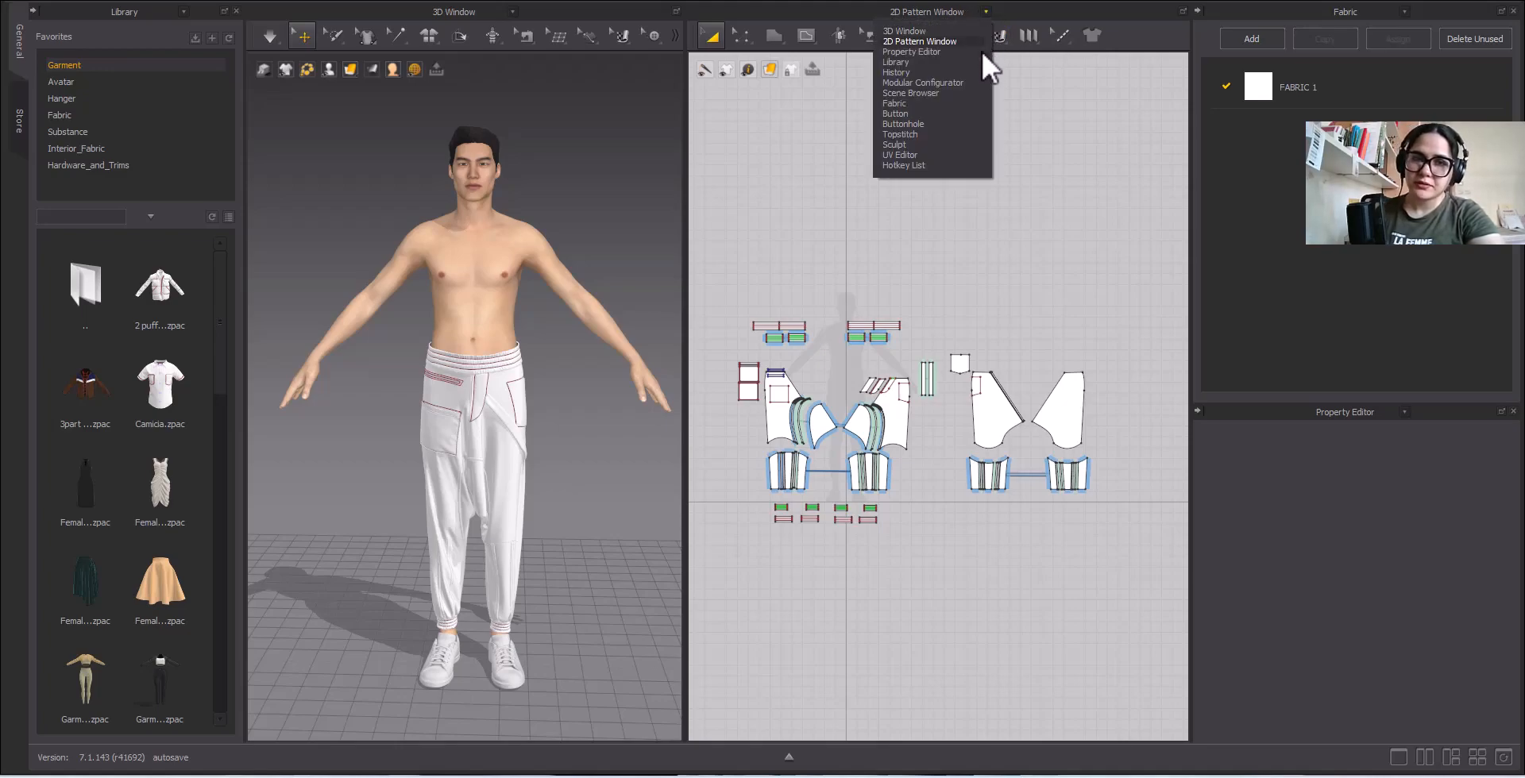
left_click(918, 154)
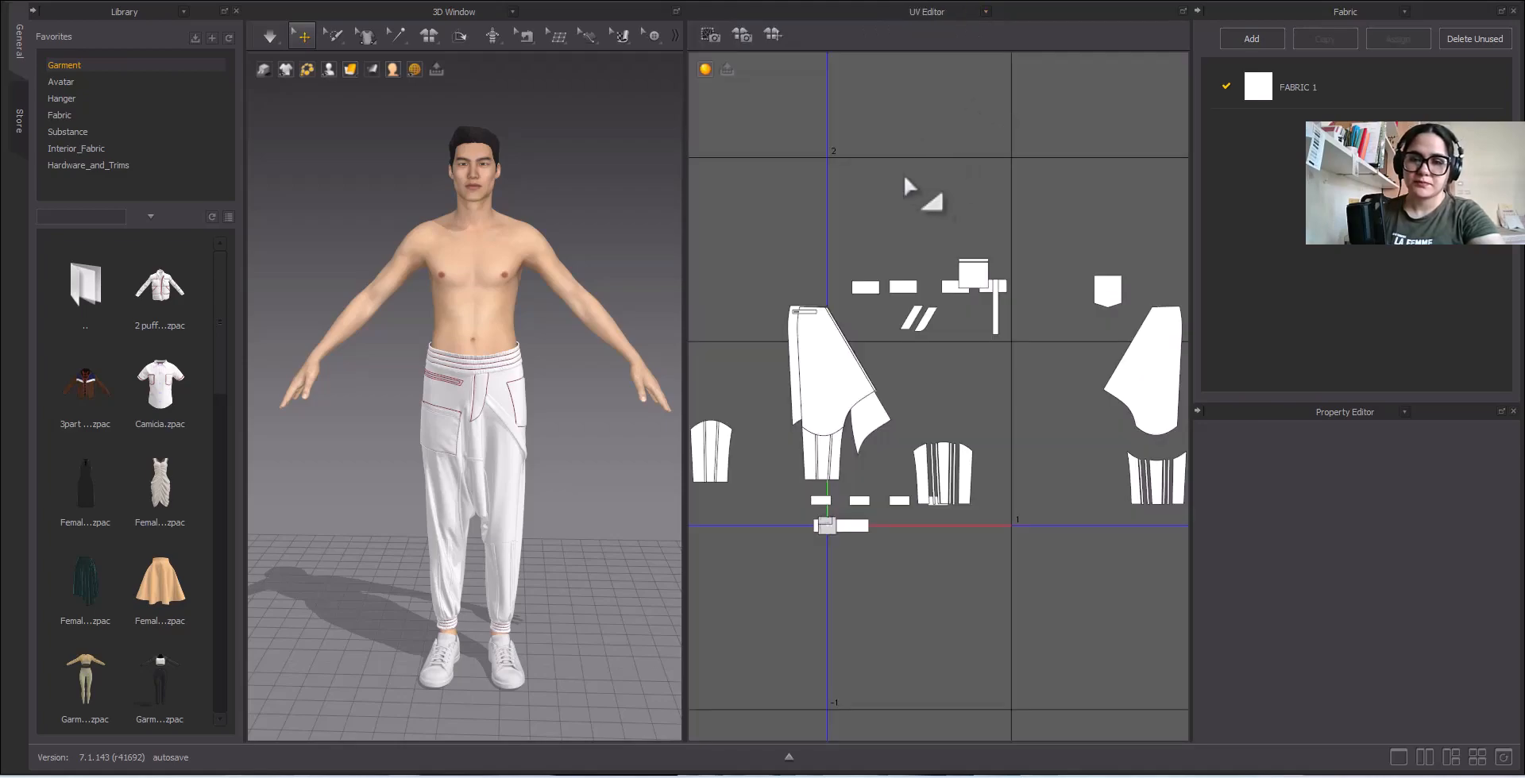
Step: Examine how the trouser pattern pieces are laid out across the UV grid and its 0-1 tile
scroll(905, 181, "down", 4)
scroll(982, 315, "down", 4)
scroll(1075, 311, "down", 3)
middle_click_drag(1110, 303, 1042, 273)
scroll(1009, 302, "up", 3)
middle_click_drag(985, 319, 1026, 326)
scroll(1026, 325, "up", 3)
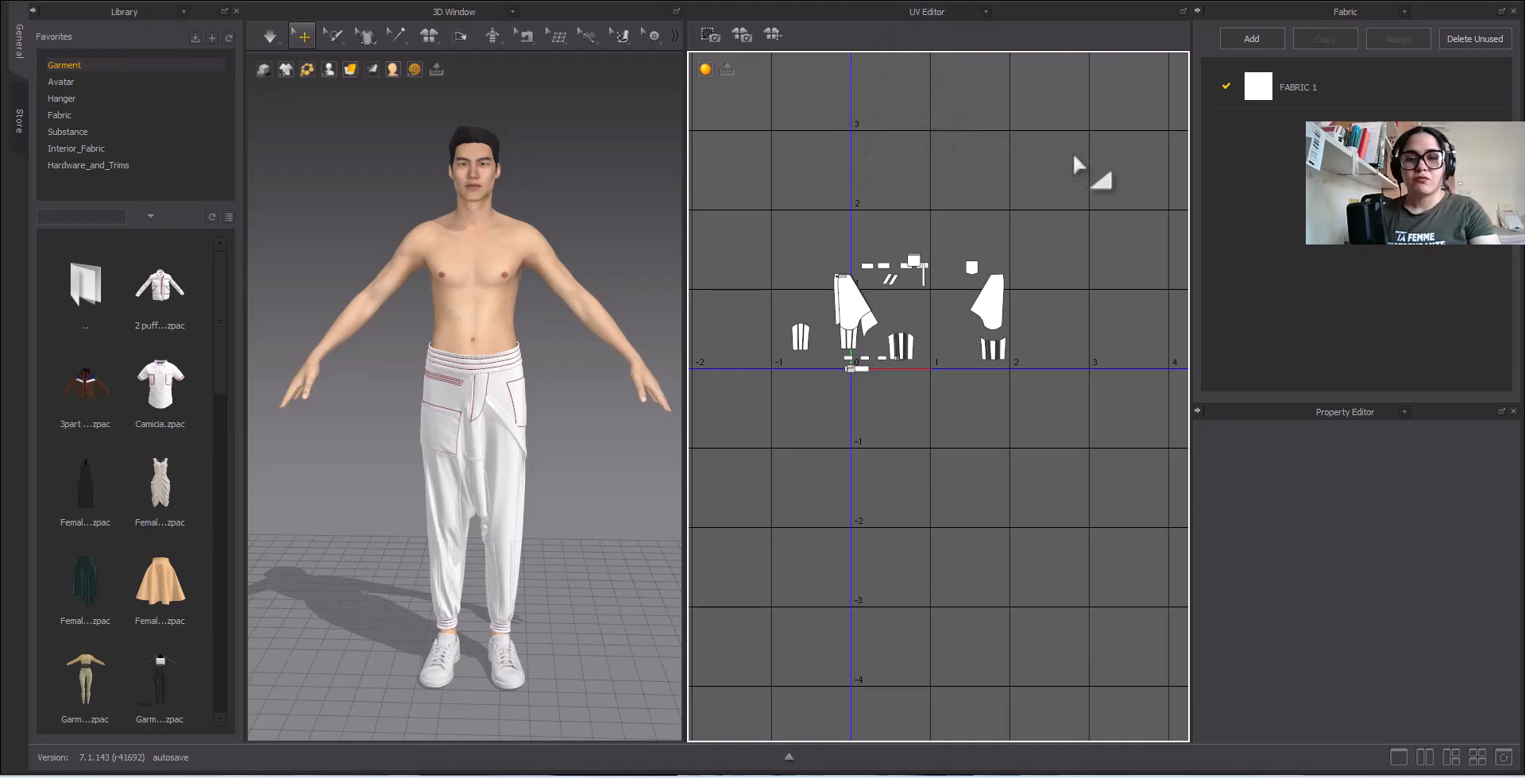
right_click(959, 207)
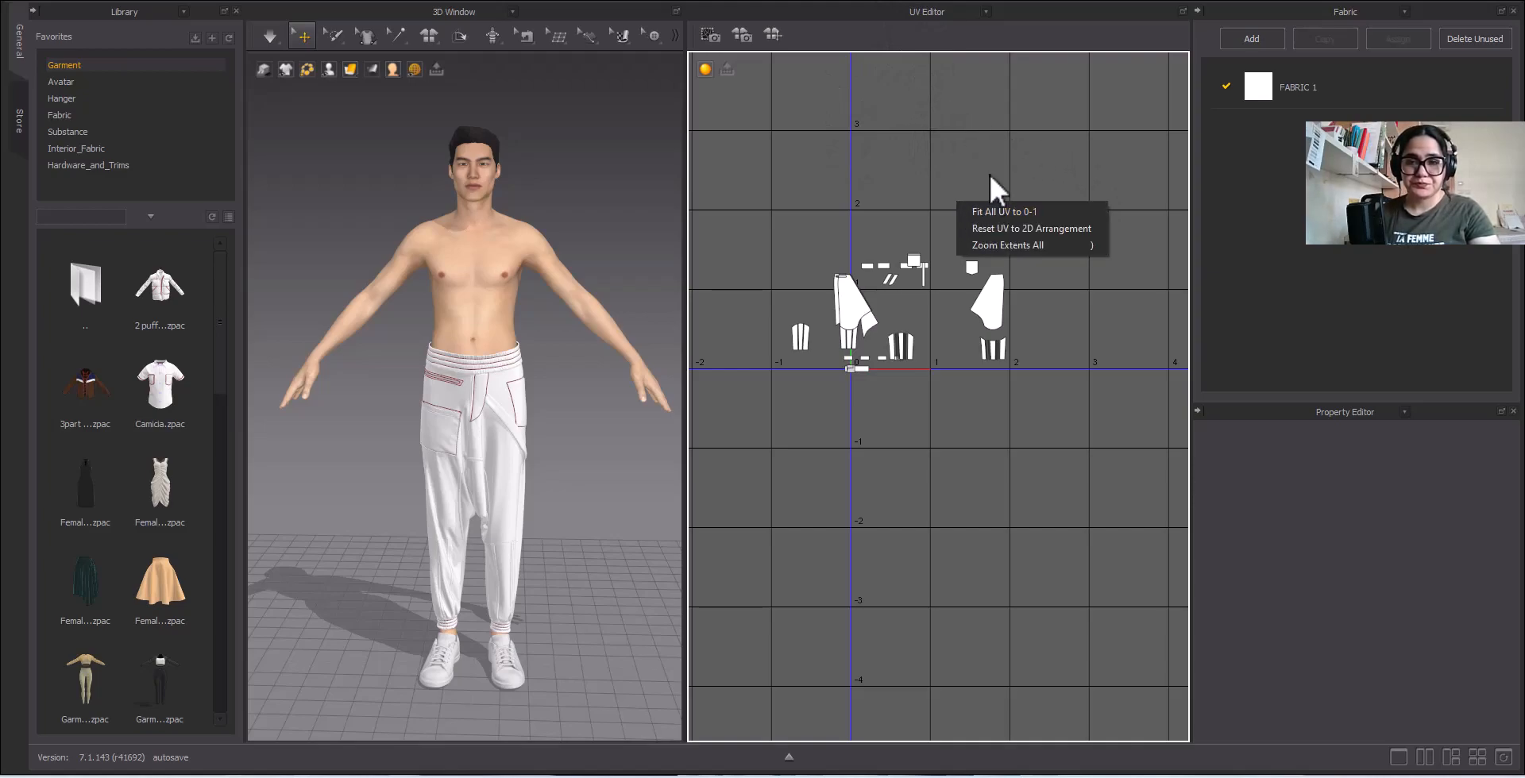
left_click(989, 187)
scroll(985, 187, "up", 2)
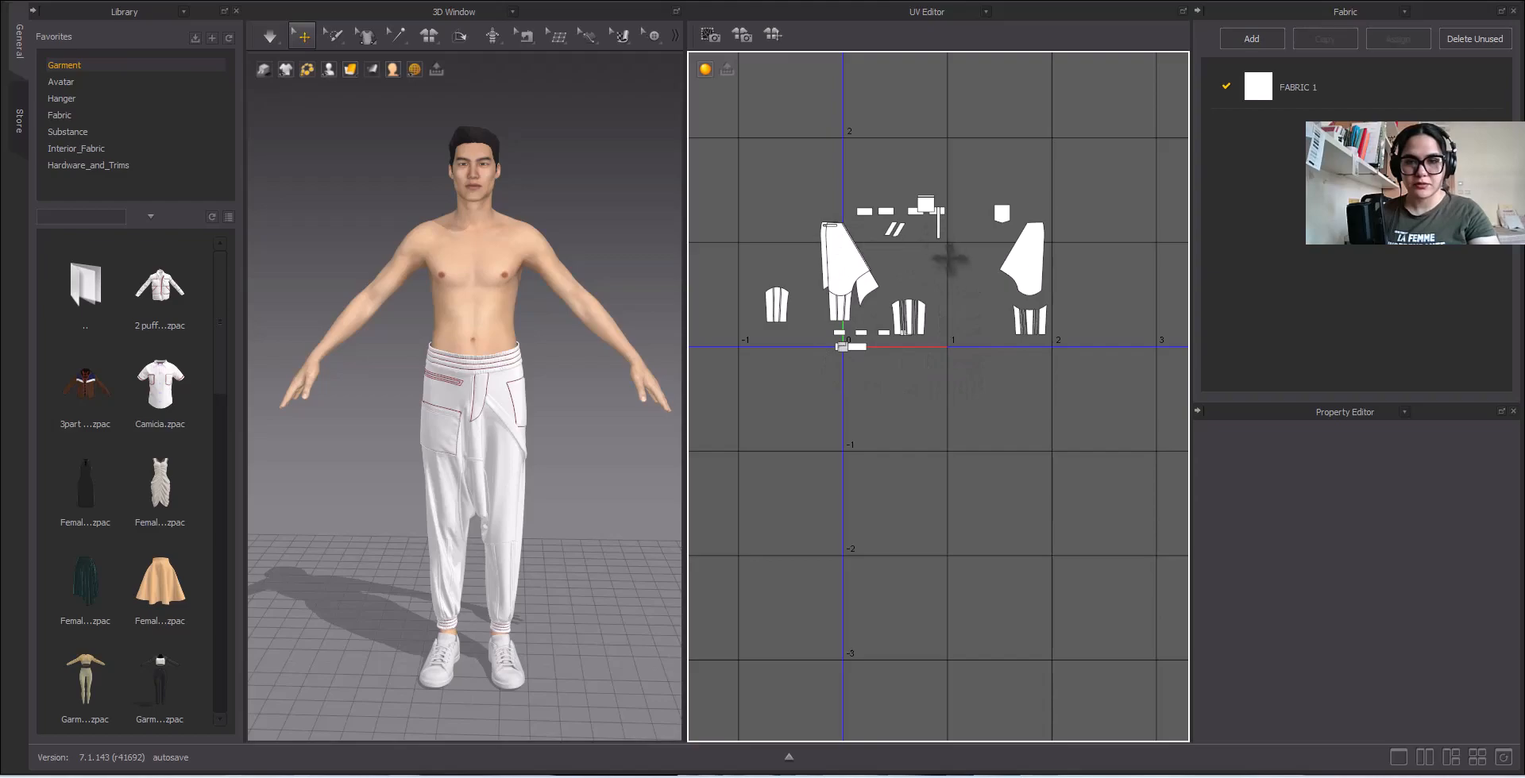
scroll(781, 213, "down", 2)
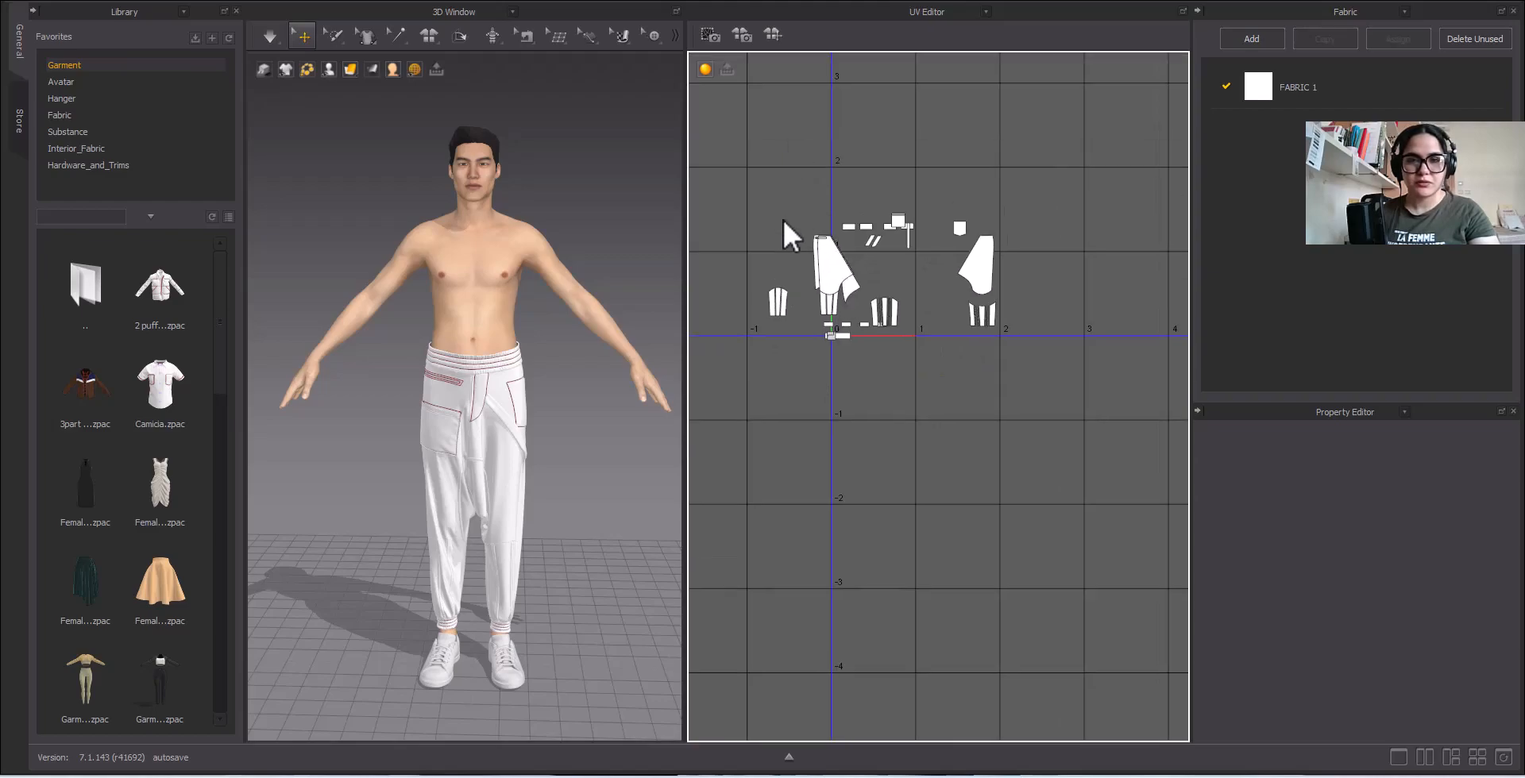
scroll(859, 333, "up", 5)
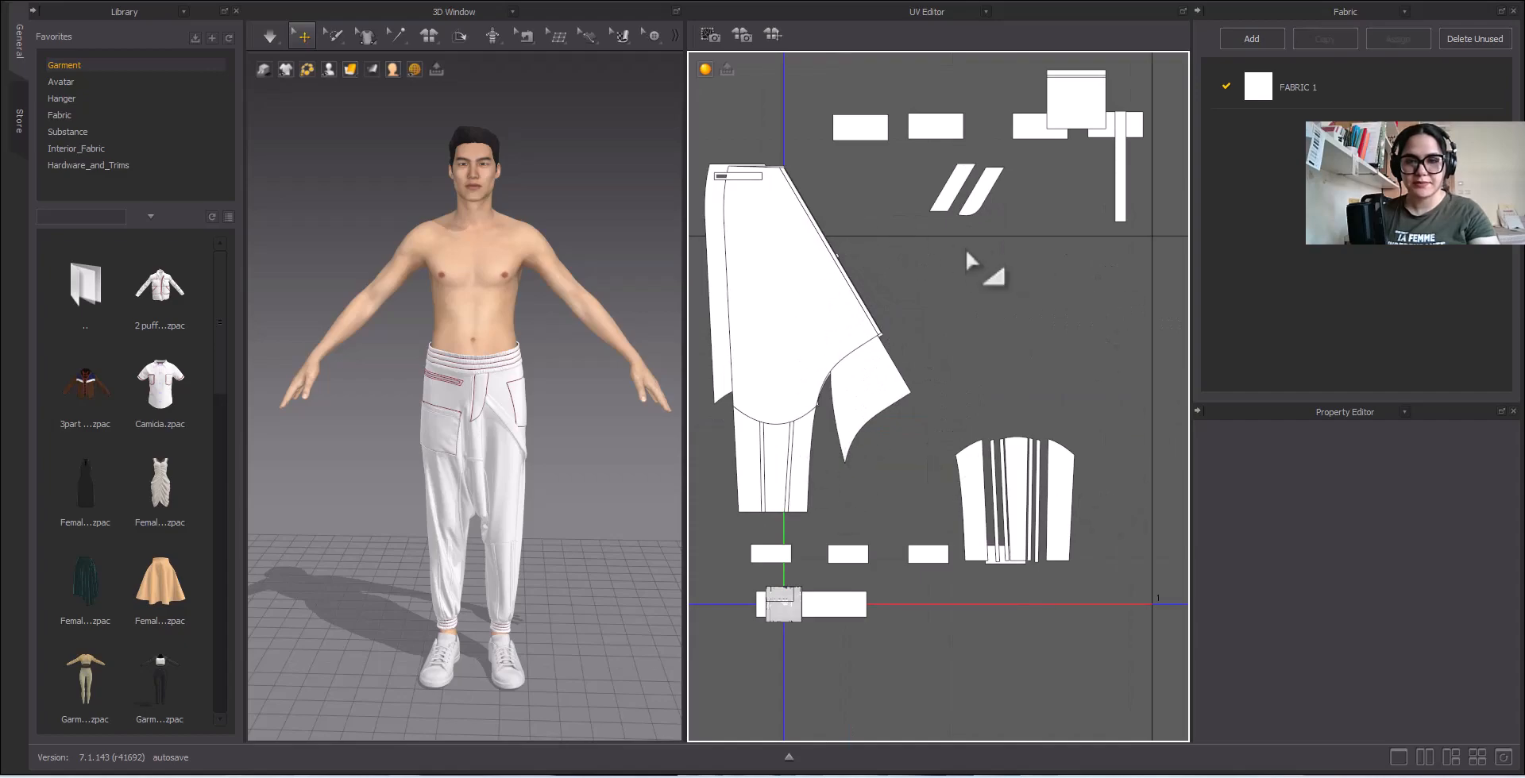
scroll(1100, 295, "down", 3)
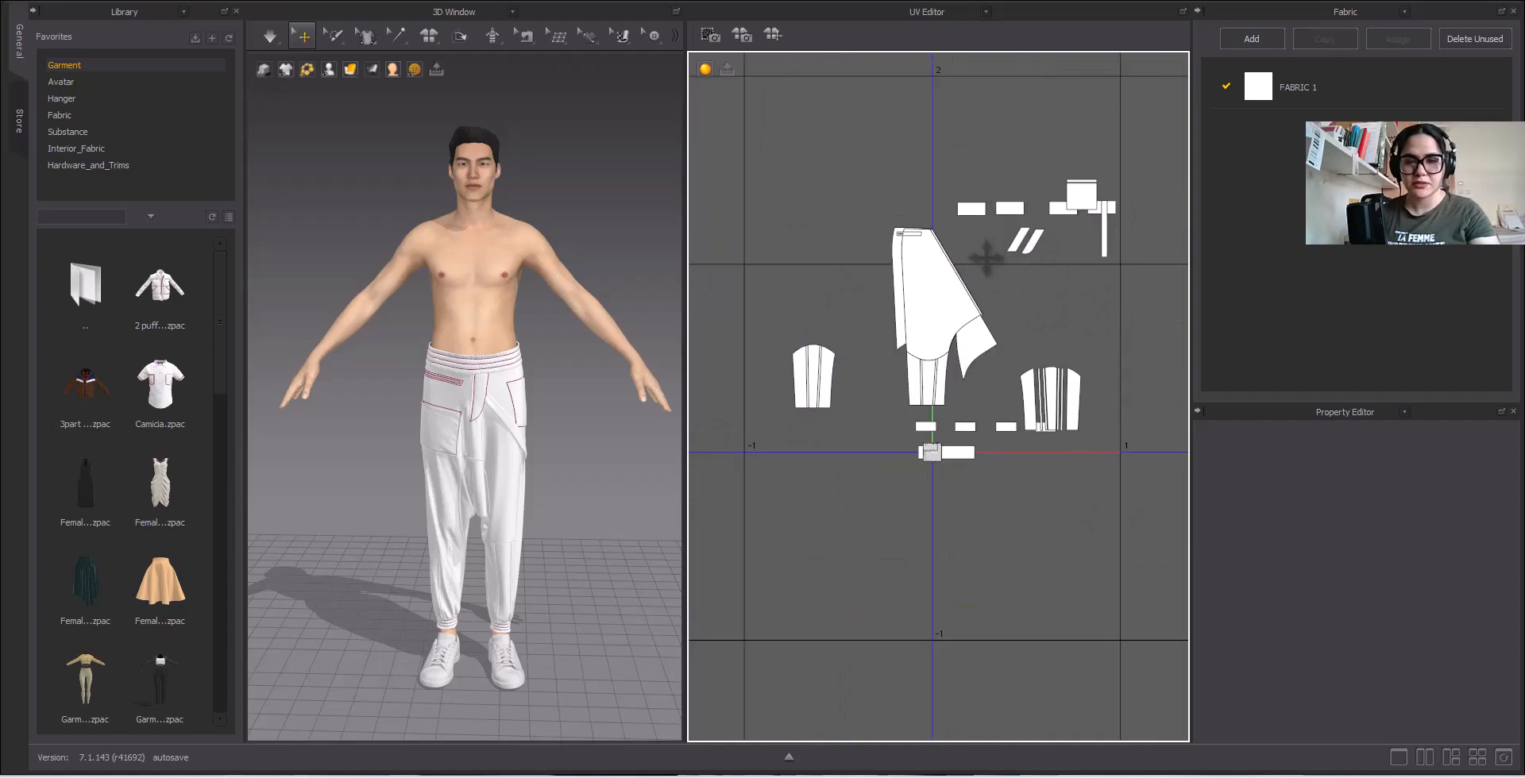
scroll(1087, 331, "down", 3)
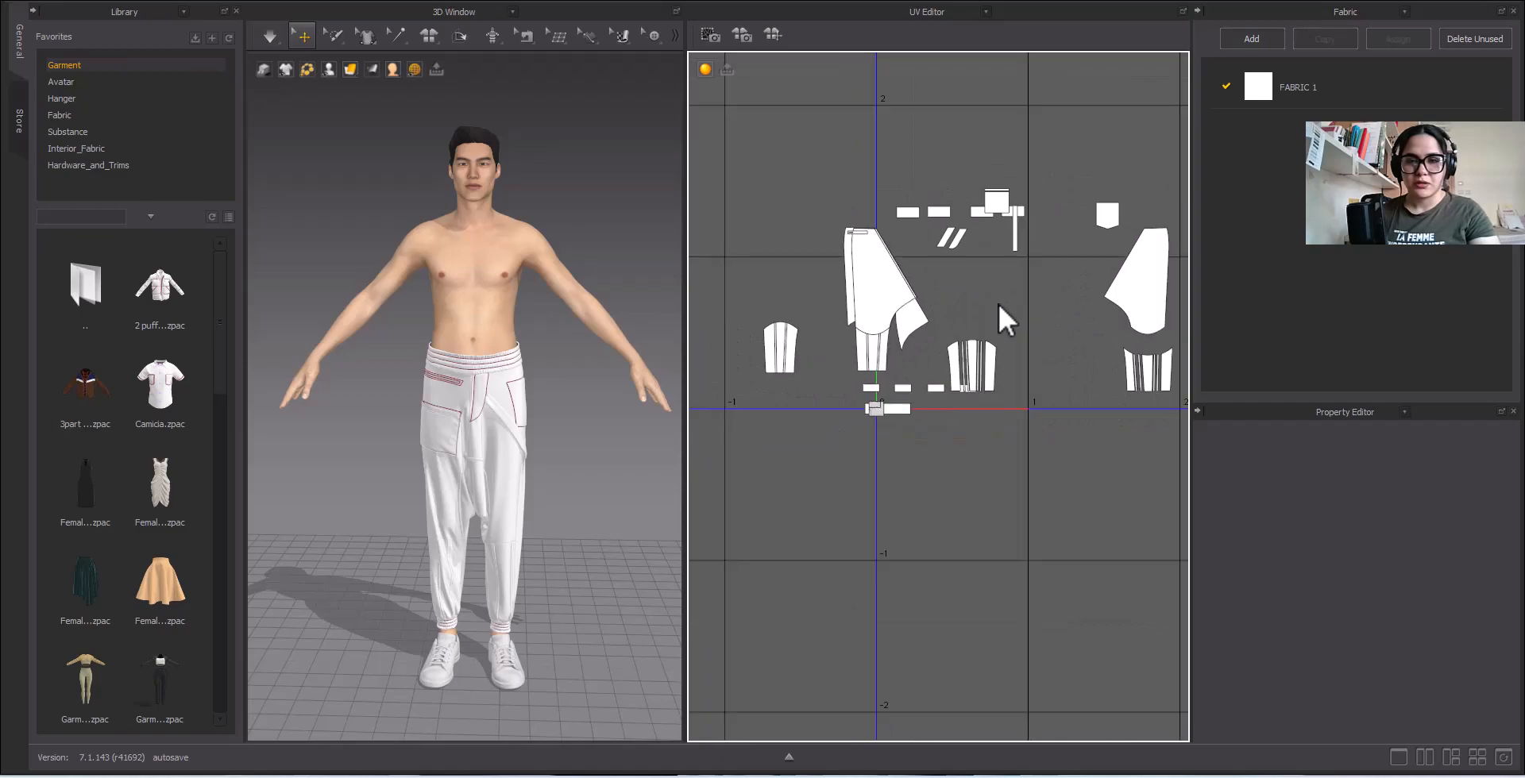
Step: Reset the UV layout of all pattern pieces to match the 2D arrangement
right_click(1047, 309)
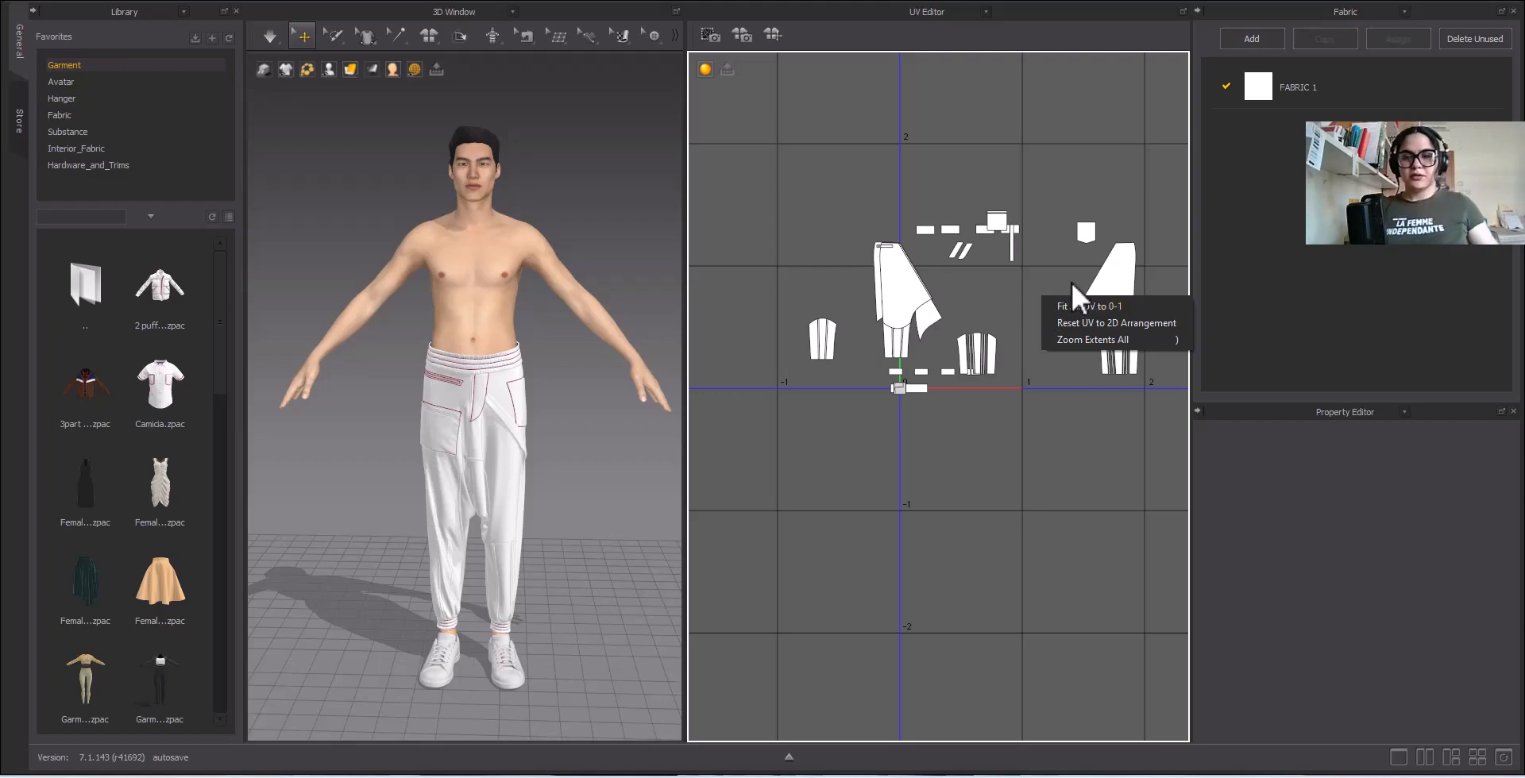
left_click(1045, 192)
middle_click_drag(1047, 198, 1020, 198)
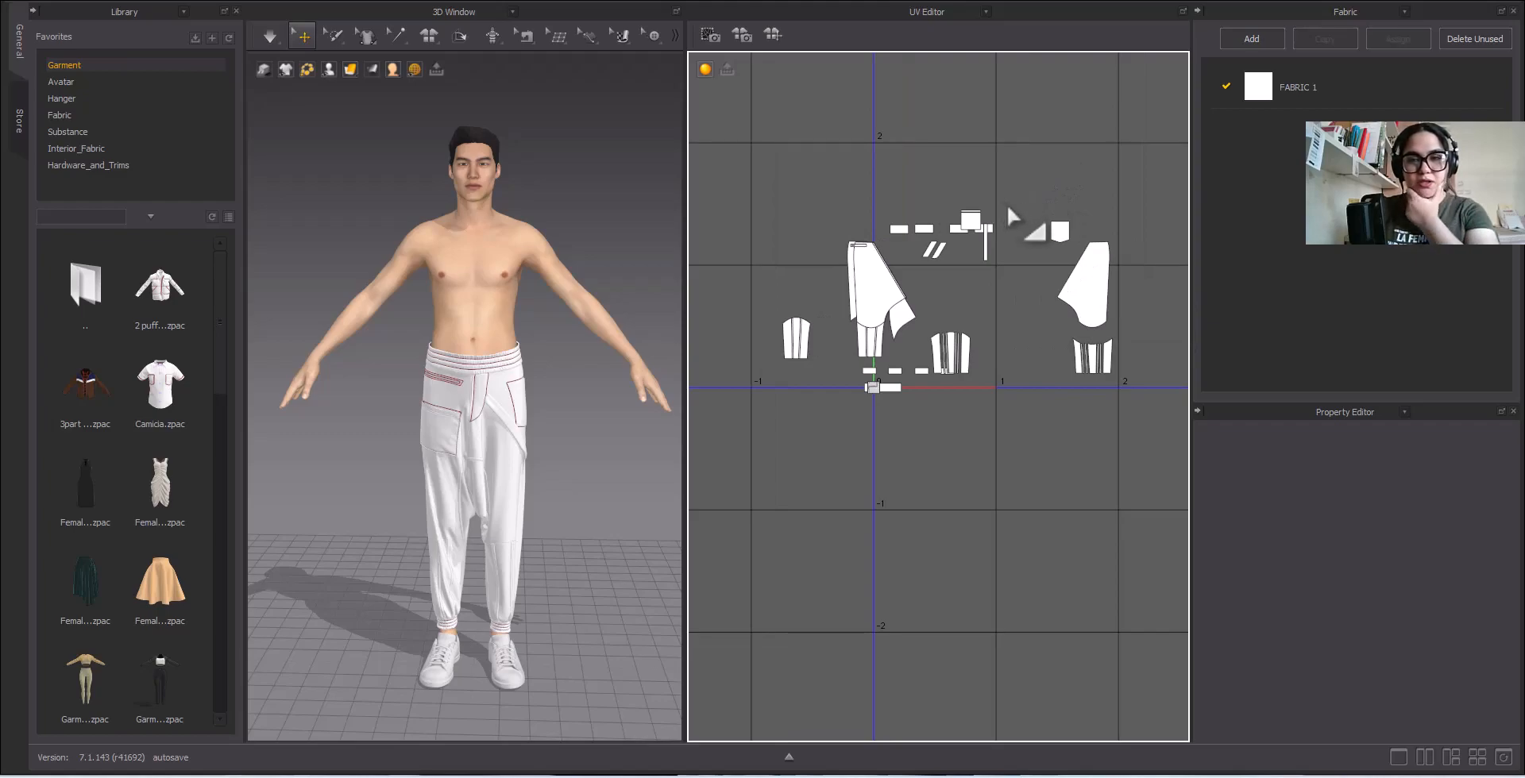
right_click(1013, 215)
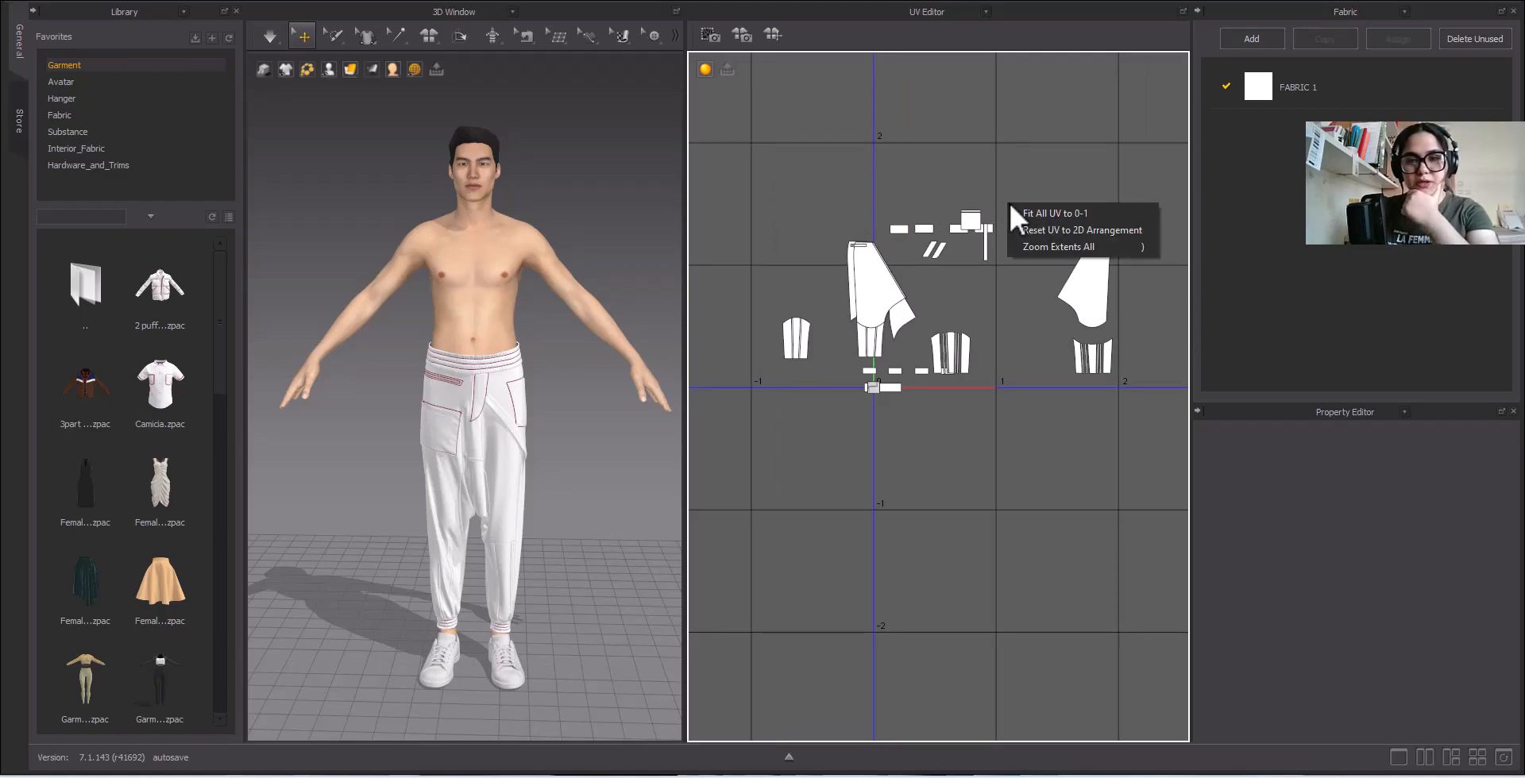
left_click(1045, 229)
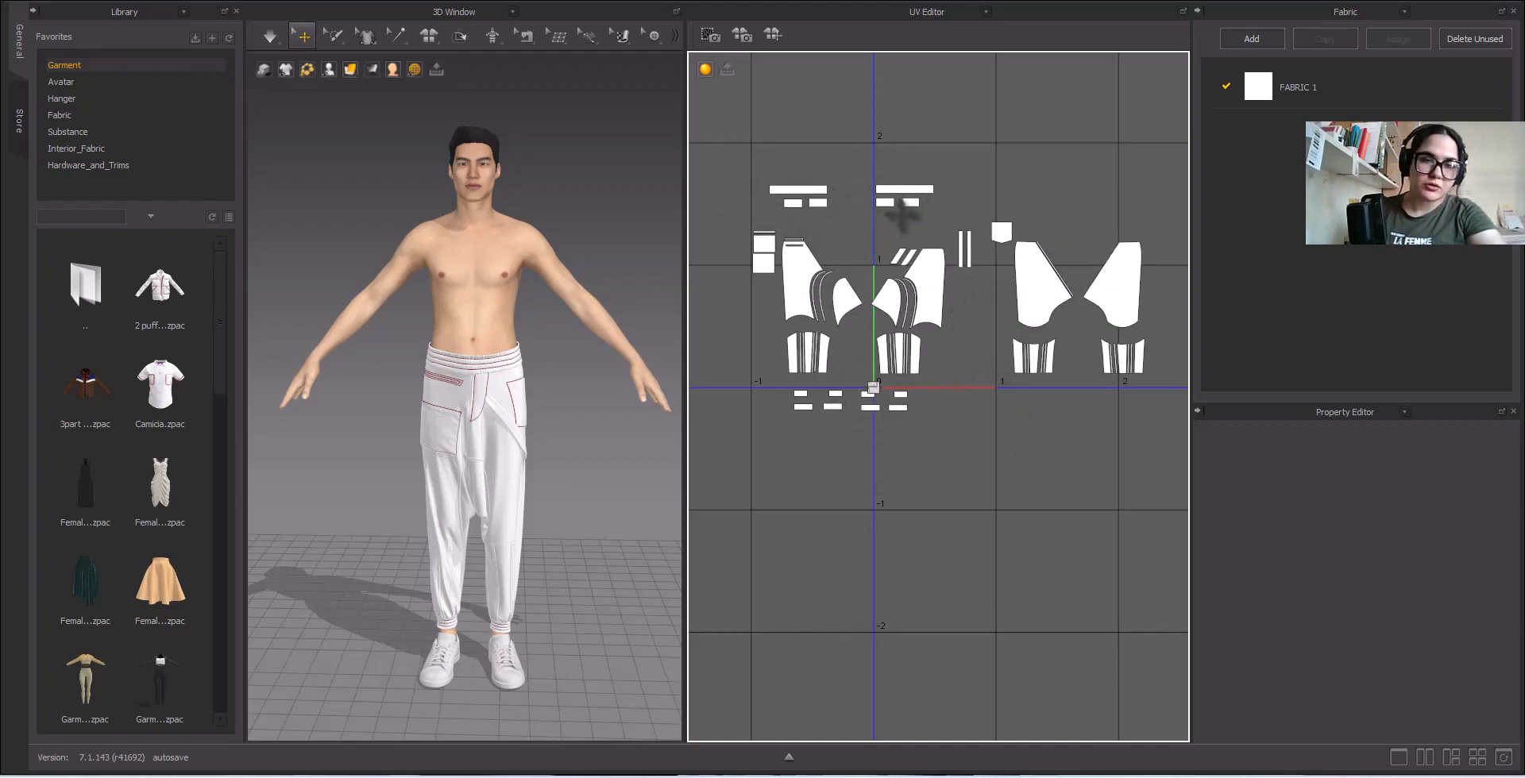
Step: Fit all UVs to the 0-1 tile using UV Coordinate (Relative) with a value of 0.10
right_click(967, 364)
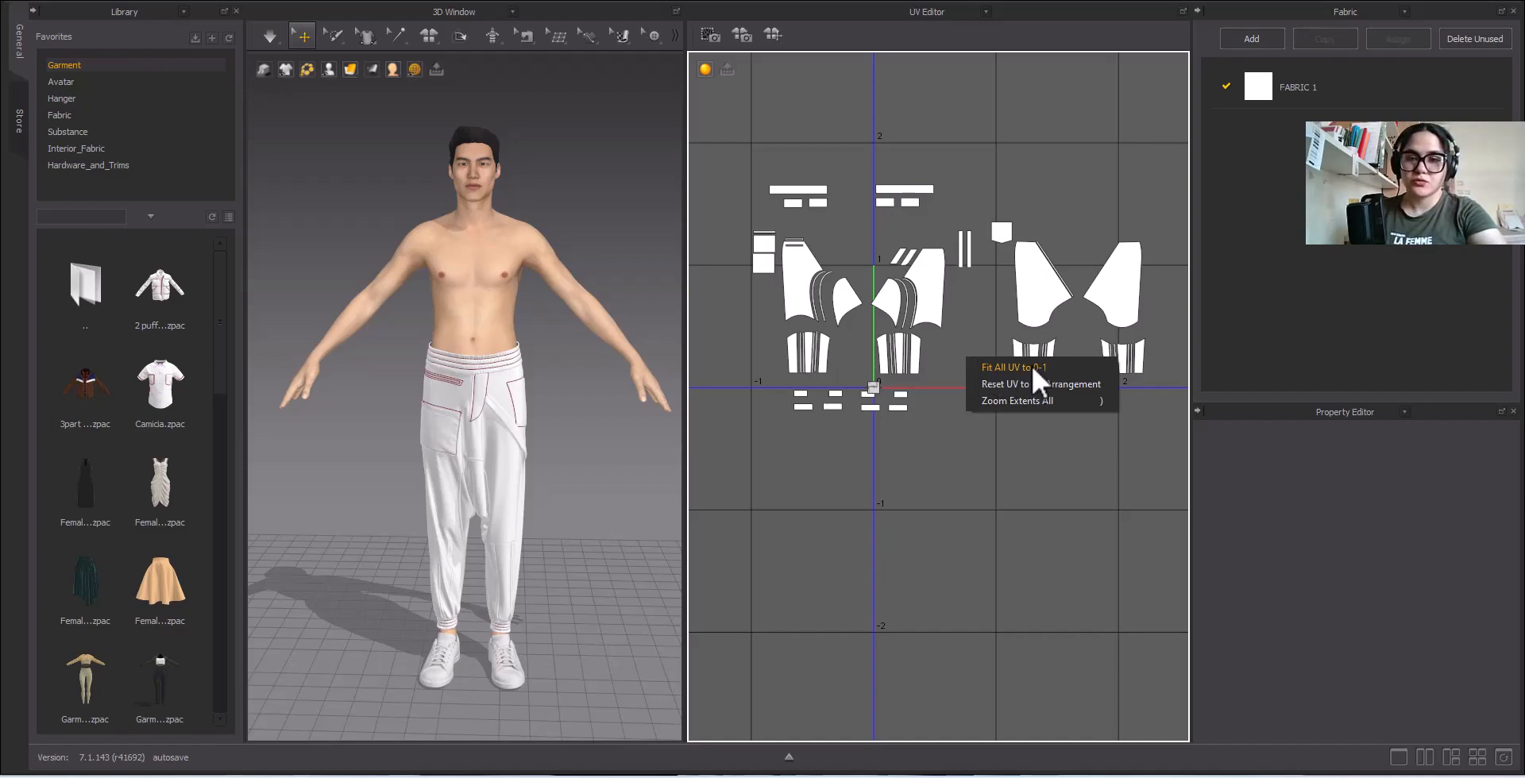
left_click(1010, 367)
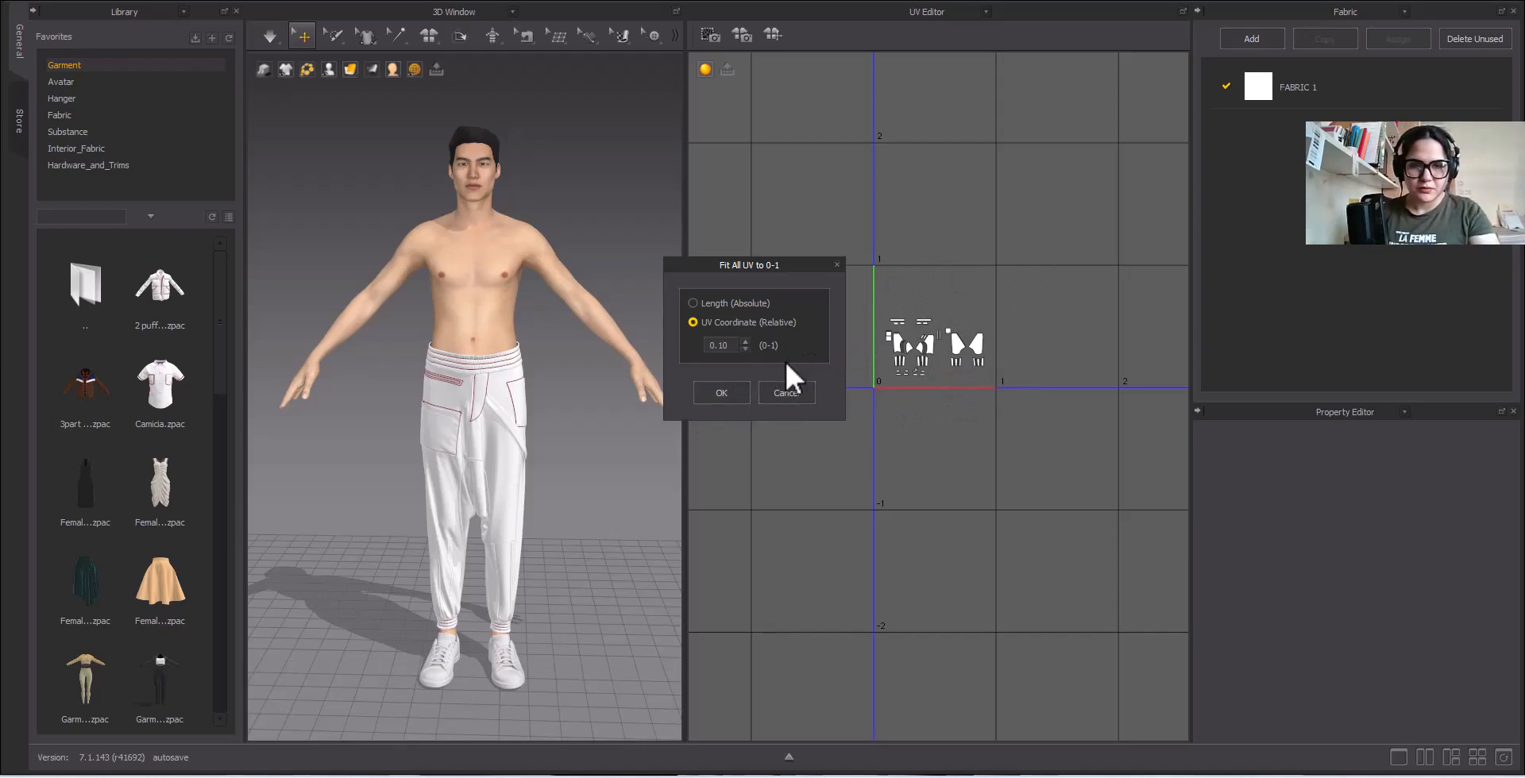
left_click(732, 392)
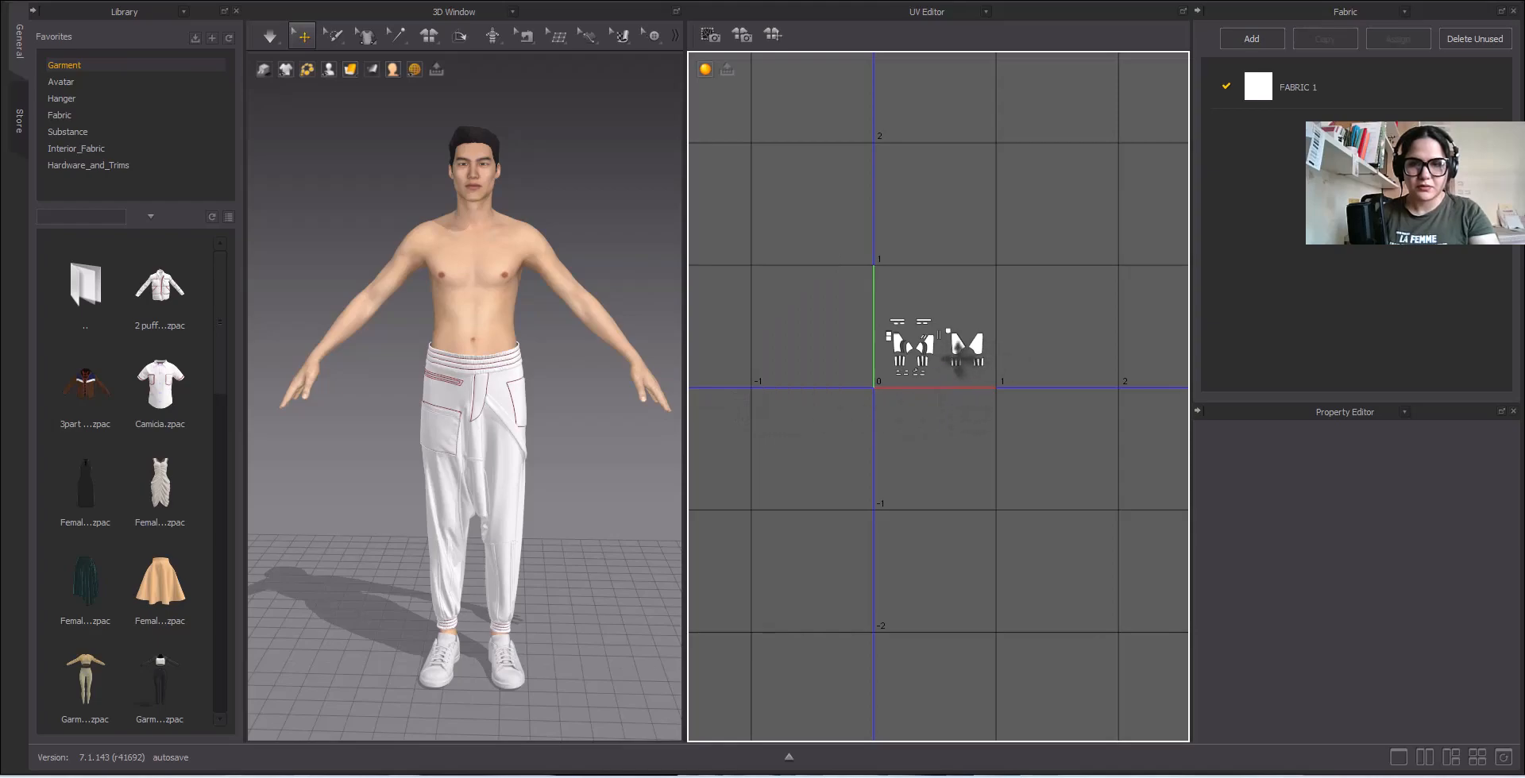
Step: Select the waistband pieces in the UV layout to examine them, and deselect them
scroll(957, 359, "up", 2)
scroll(957, 362, "up", 2)
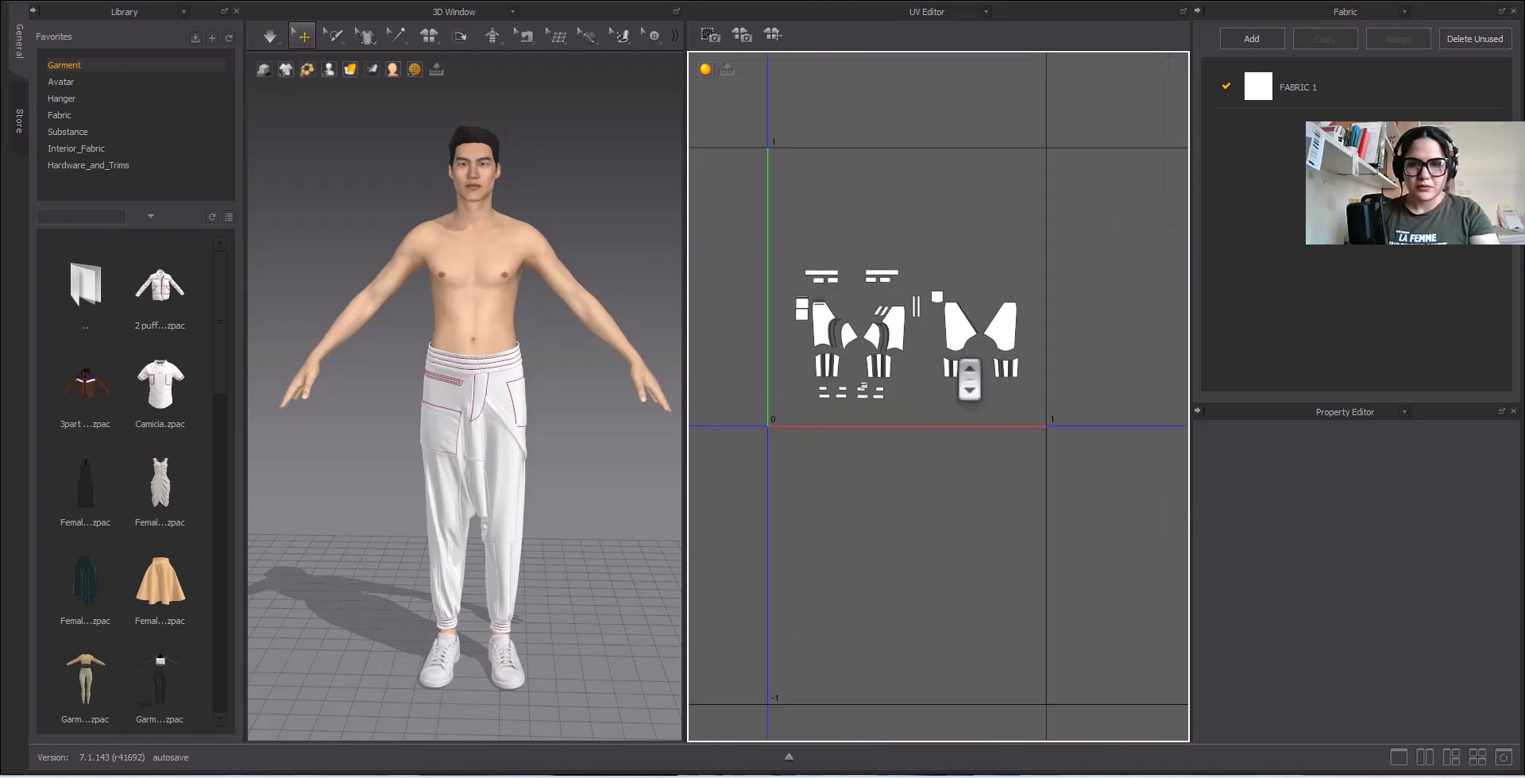
scroll(949, 365, "up", 1)
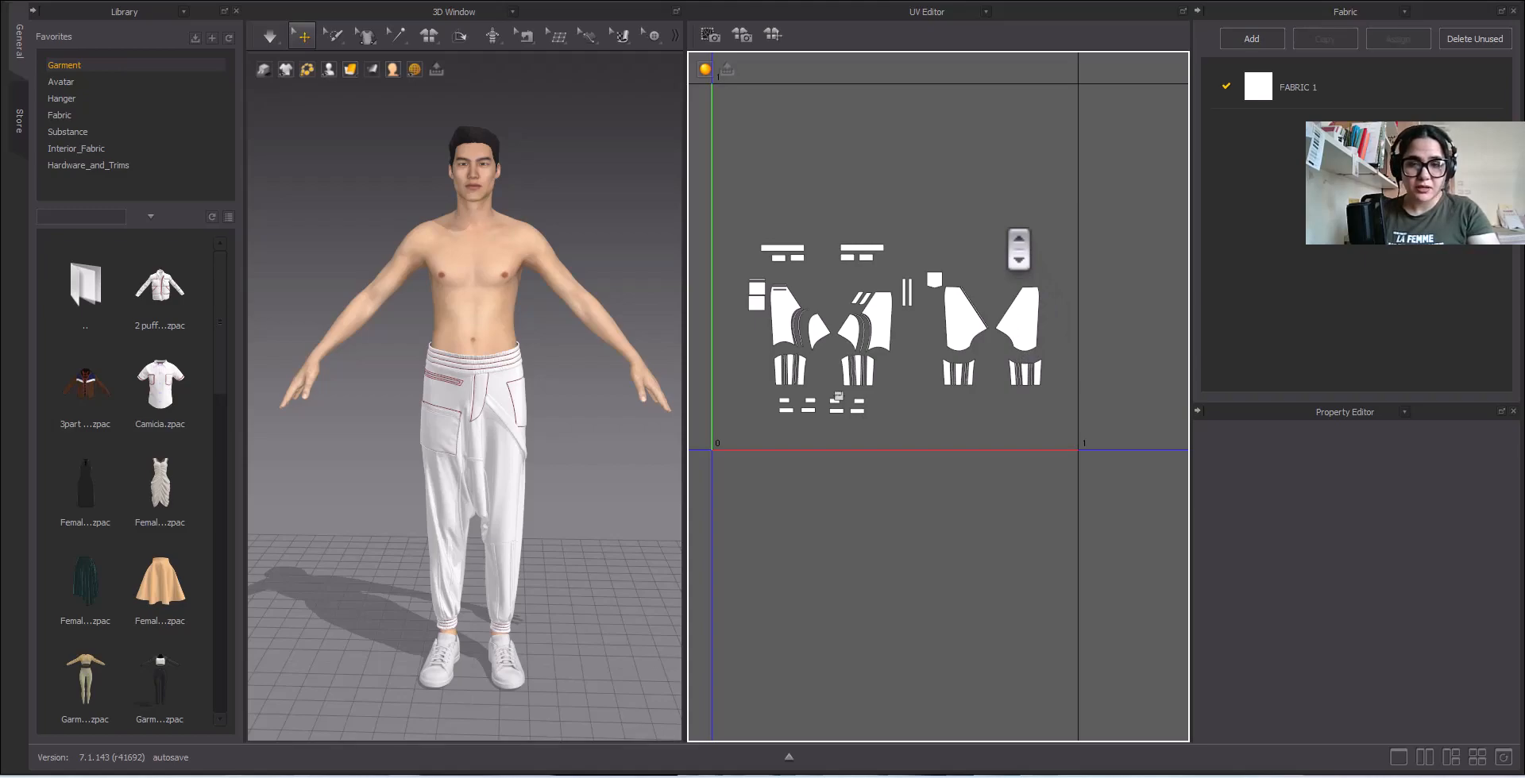
left_click_drag(736, 214, 913, 309)
scroll(899, 260, "up", 5)
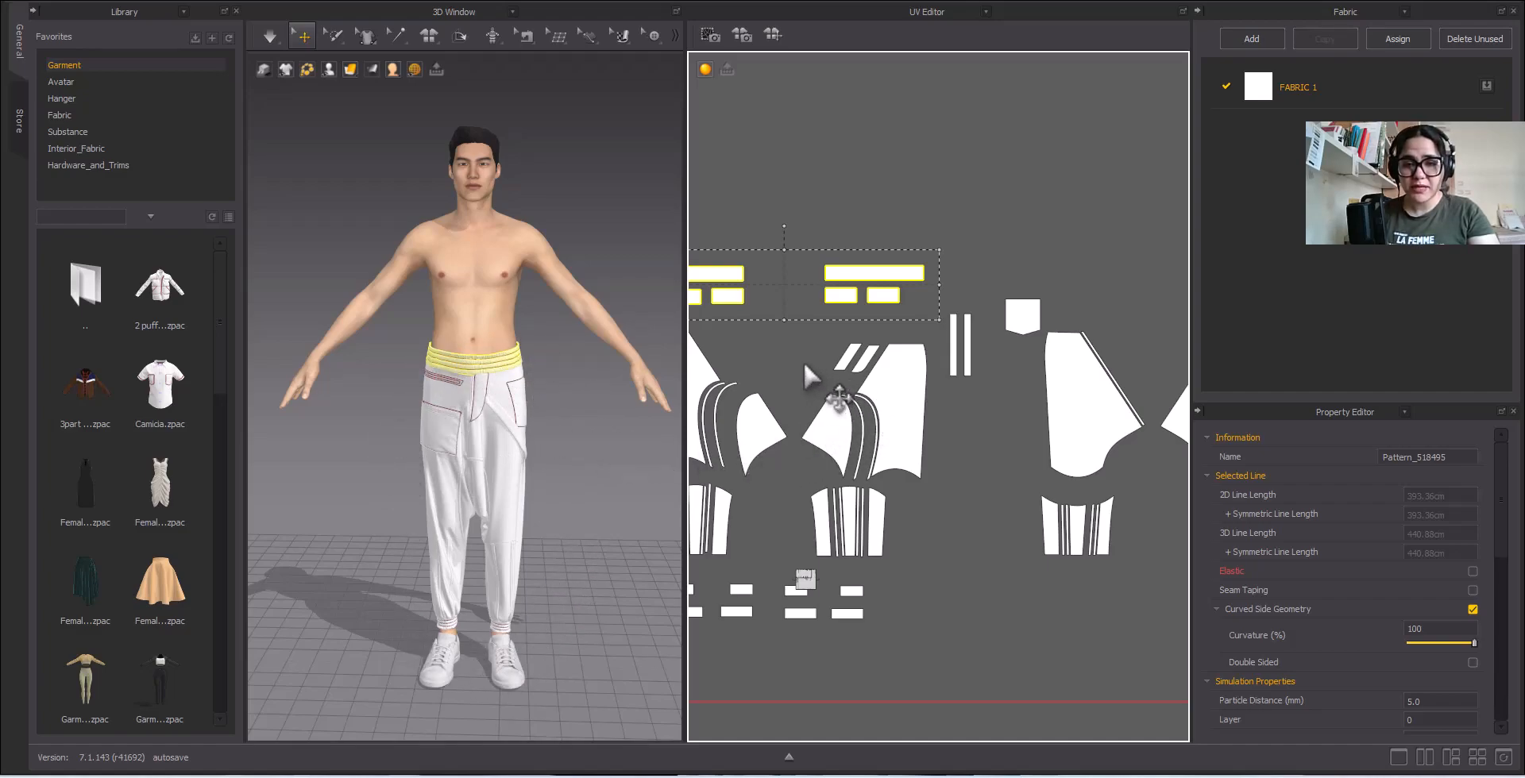
scroll(869, 364, "down", 2)
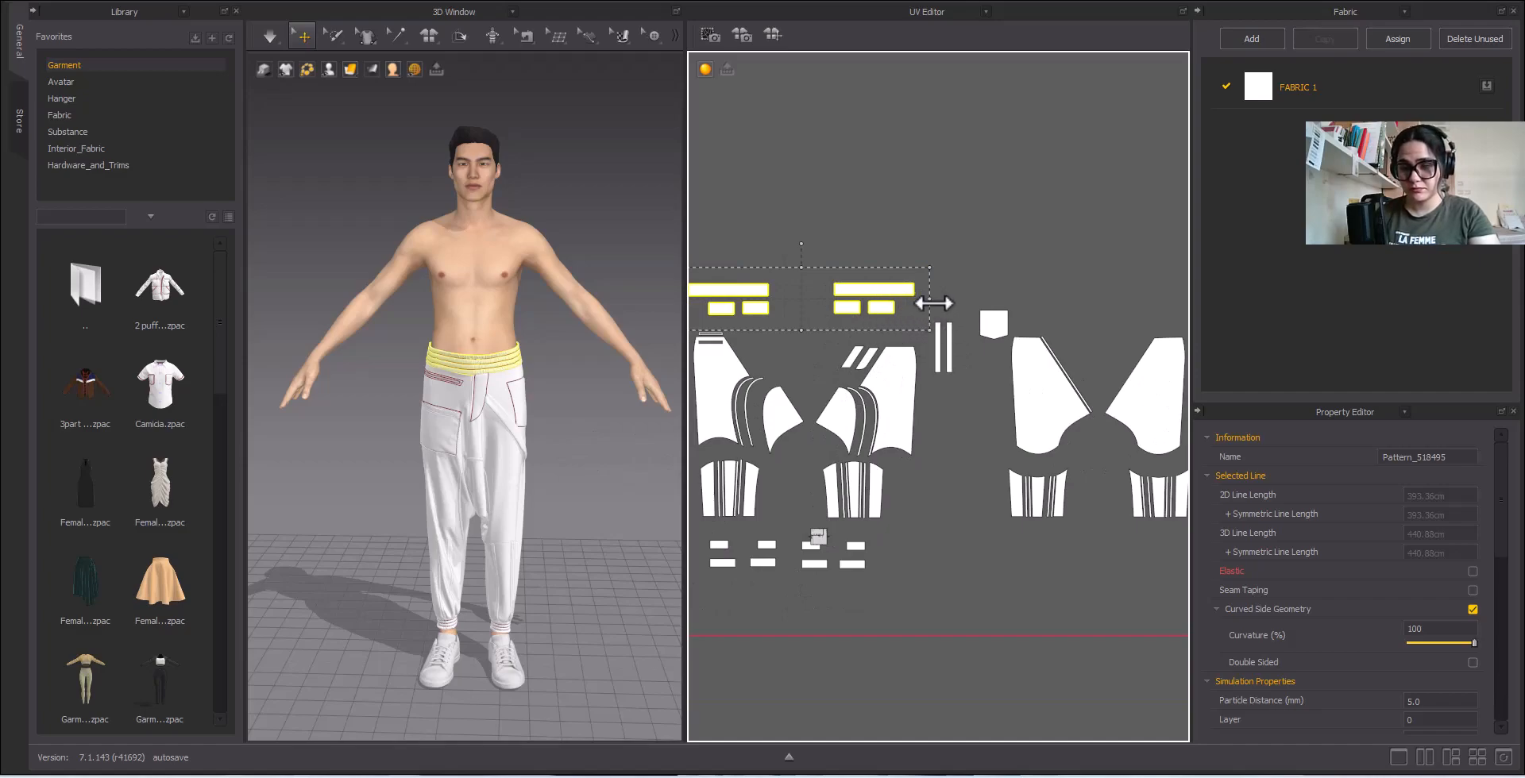
scroll(934, 295, "down", 1)
scroll(827, 275, "down", 2)
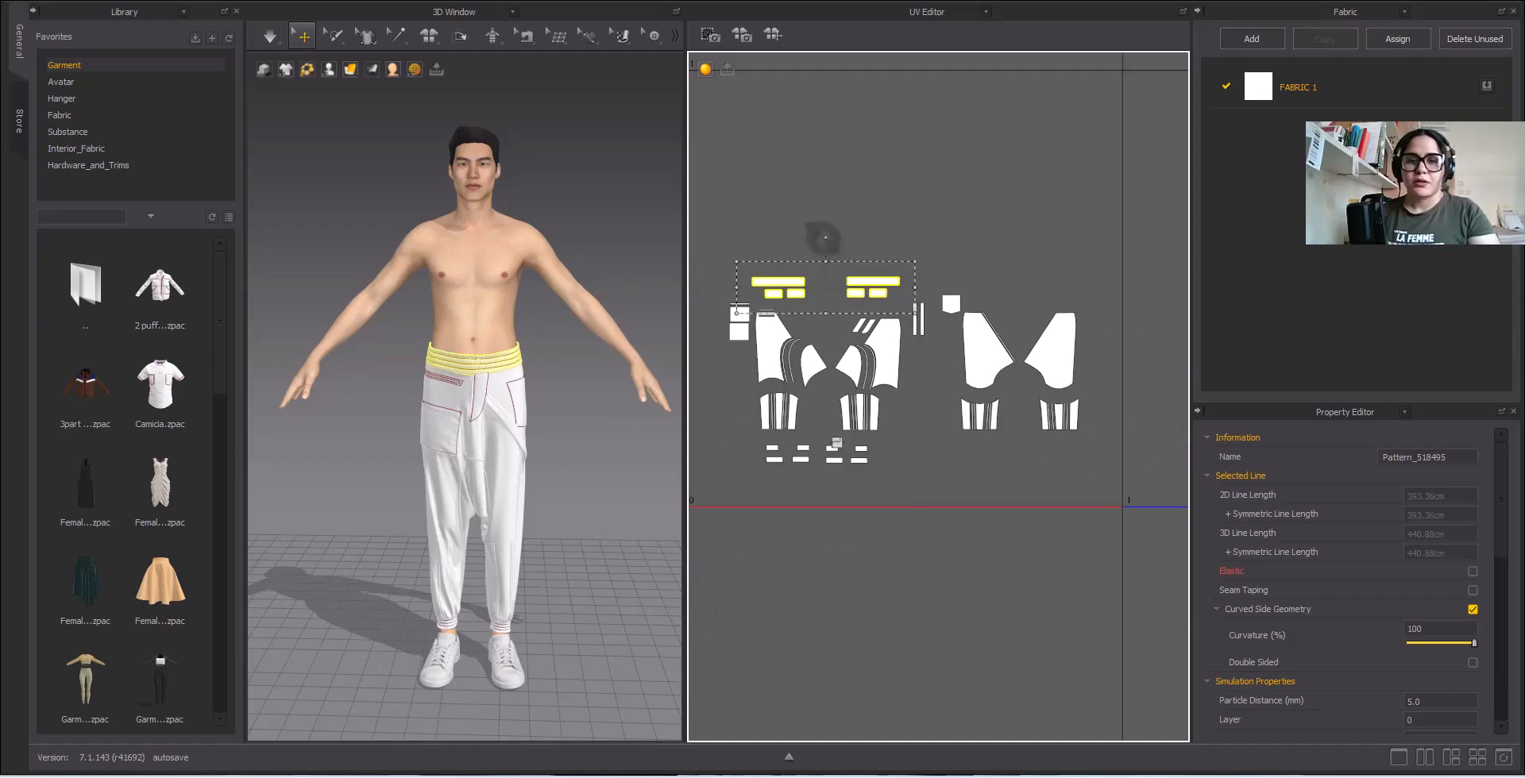
left_click(898, 285)
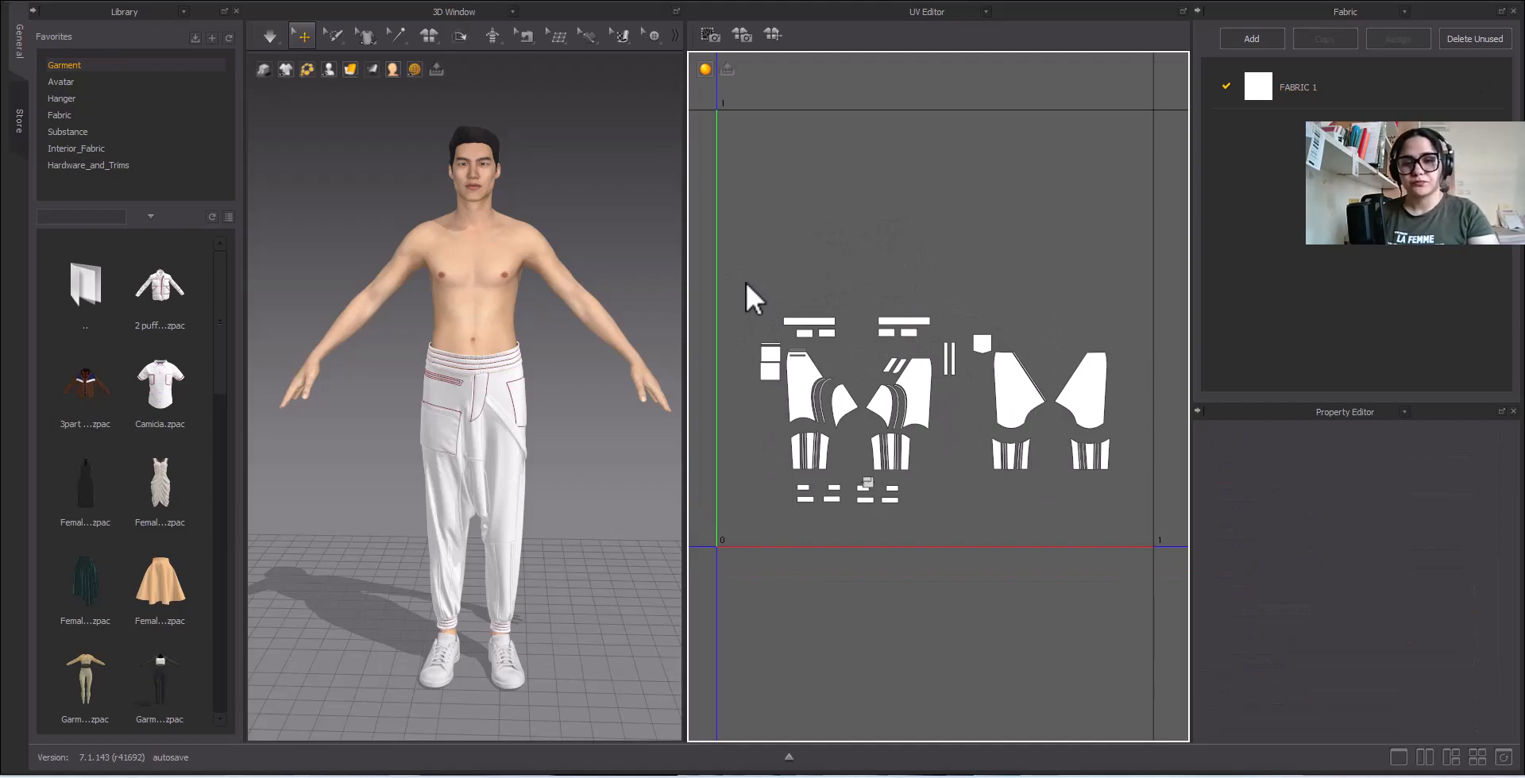
Step: Try to move the waistband pieces to the upper edge of the 0-1 UV tile
left_click_drag(789, 307, 891, 136)
left_click(878, 278)
key("ctrl+z")
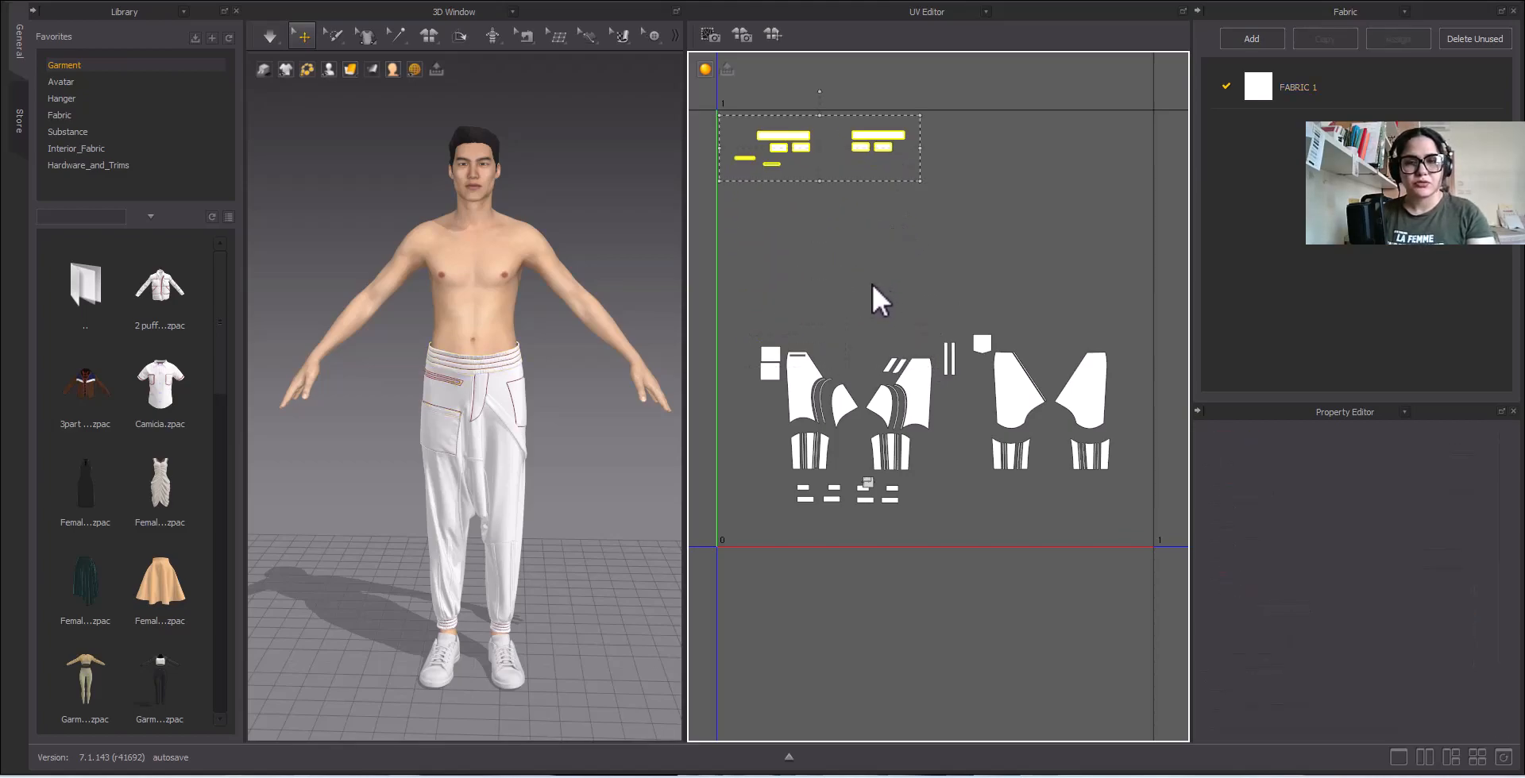
key("ctrl+z")
key("ctrl+z")
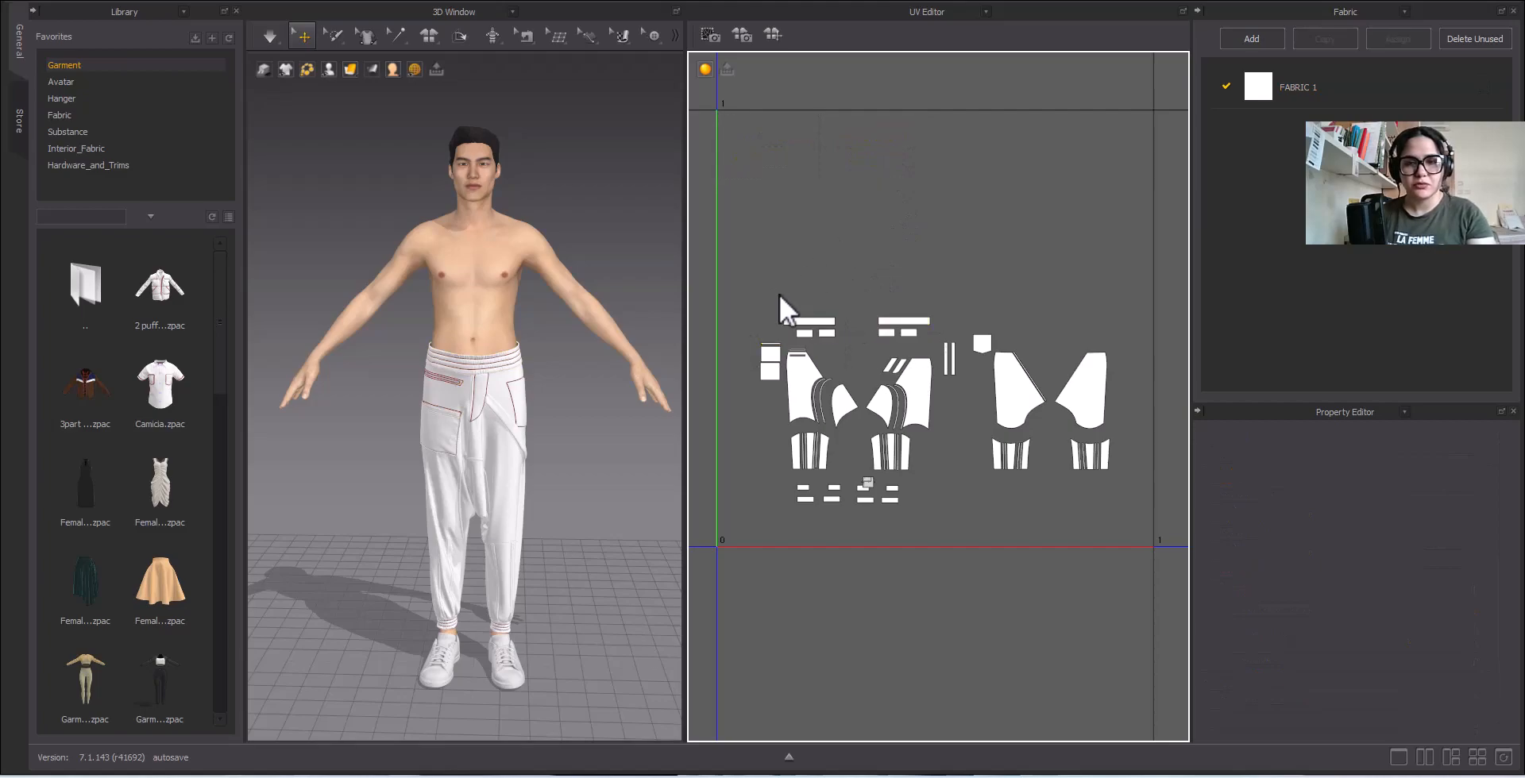
Step: Select only the waistband pieces, without the welt pocket pieces, and move them to the upper edge of the 0-1 tile
left_click_drag(938, 359, 945, 355)
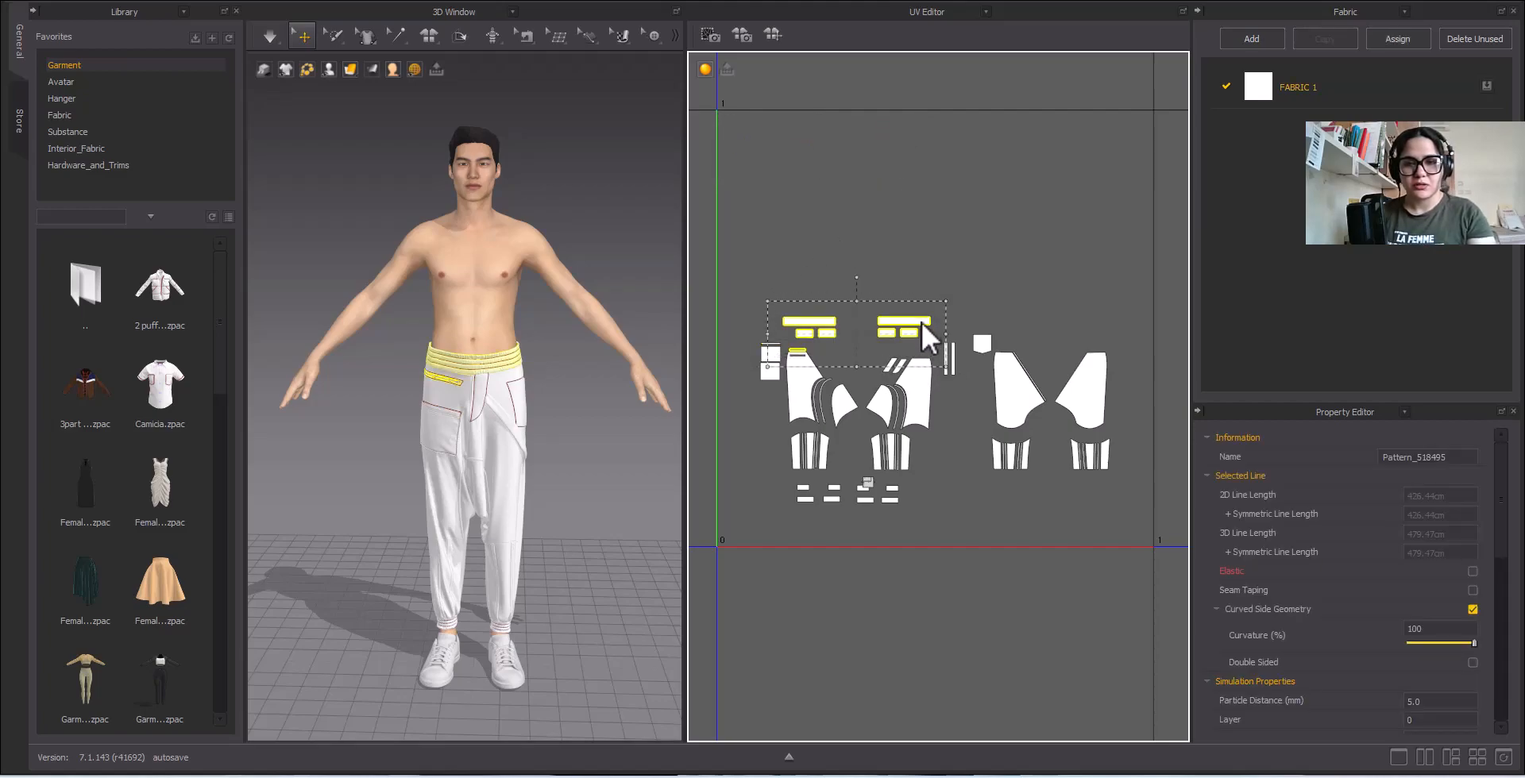
scroll(766, 361, "up", 5)
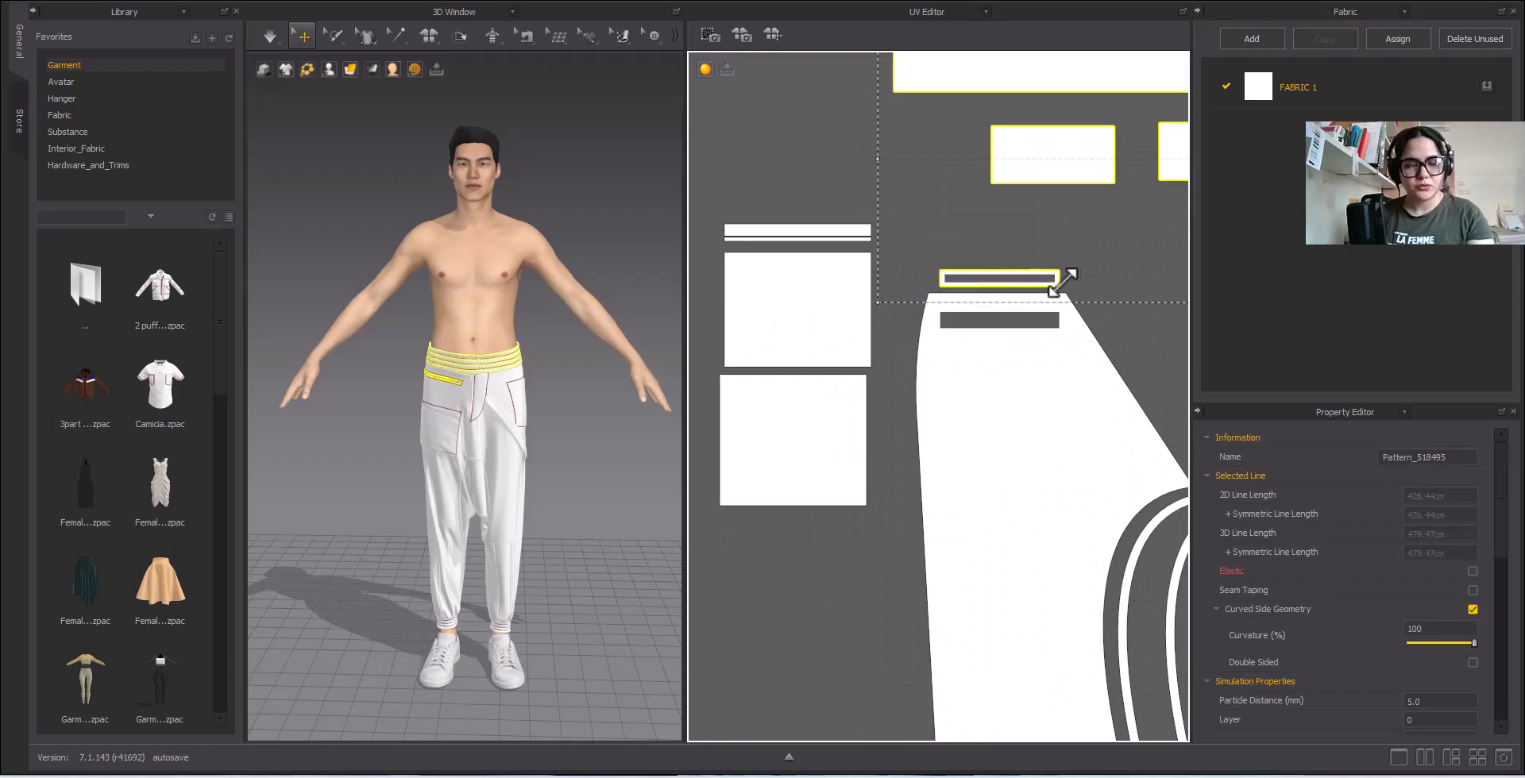
scroll(1064, 270, "down", 6)
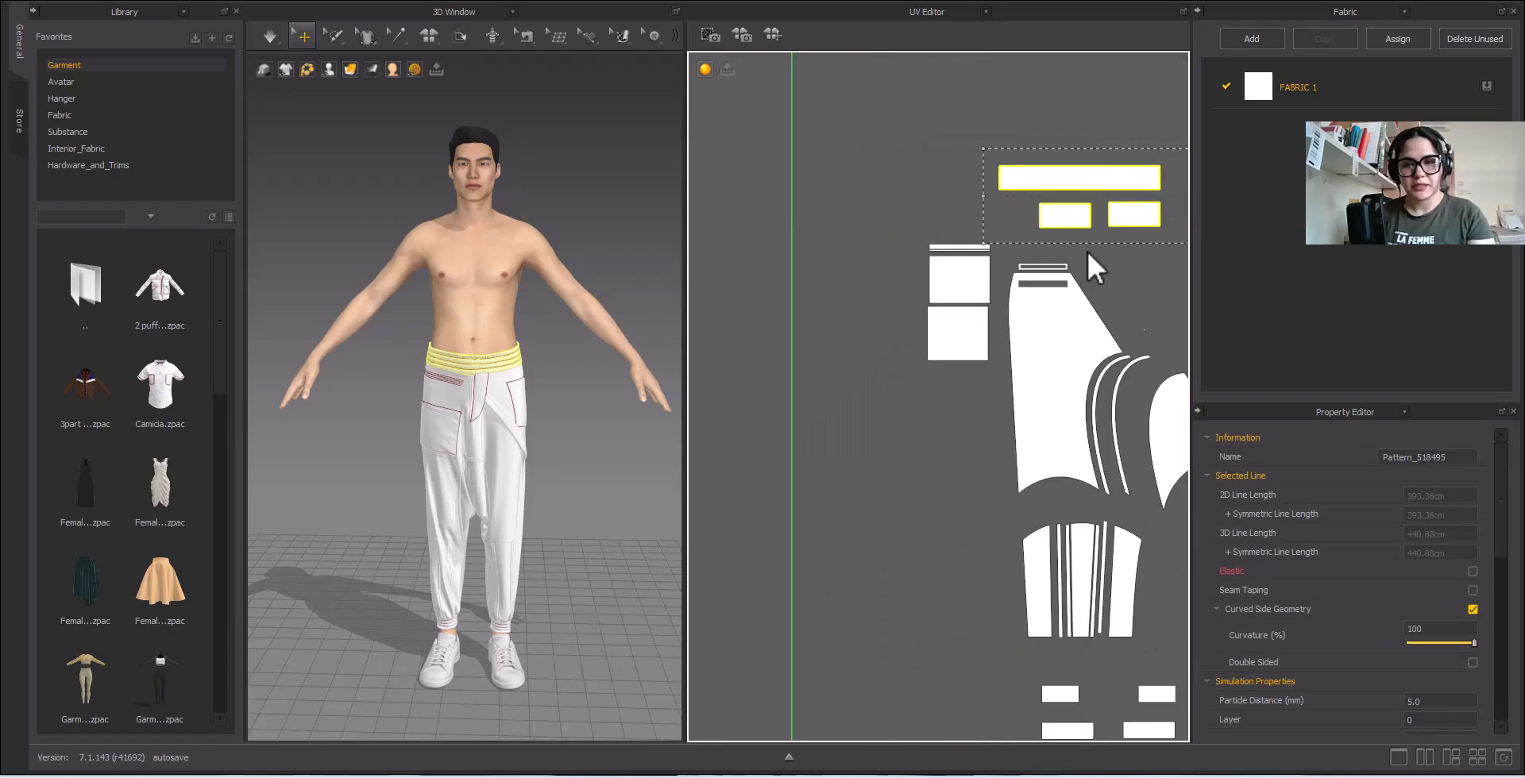
left_click_drag(1103, 232, 1081, 57)
left_click(1084, 99)
middle_click_drag(1085, 99, 859, 224)
left_click(851, 179)
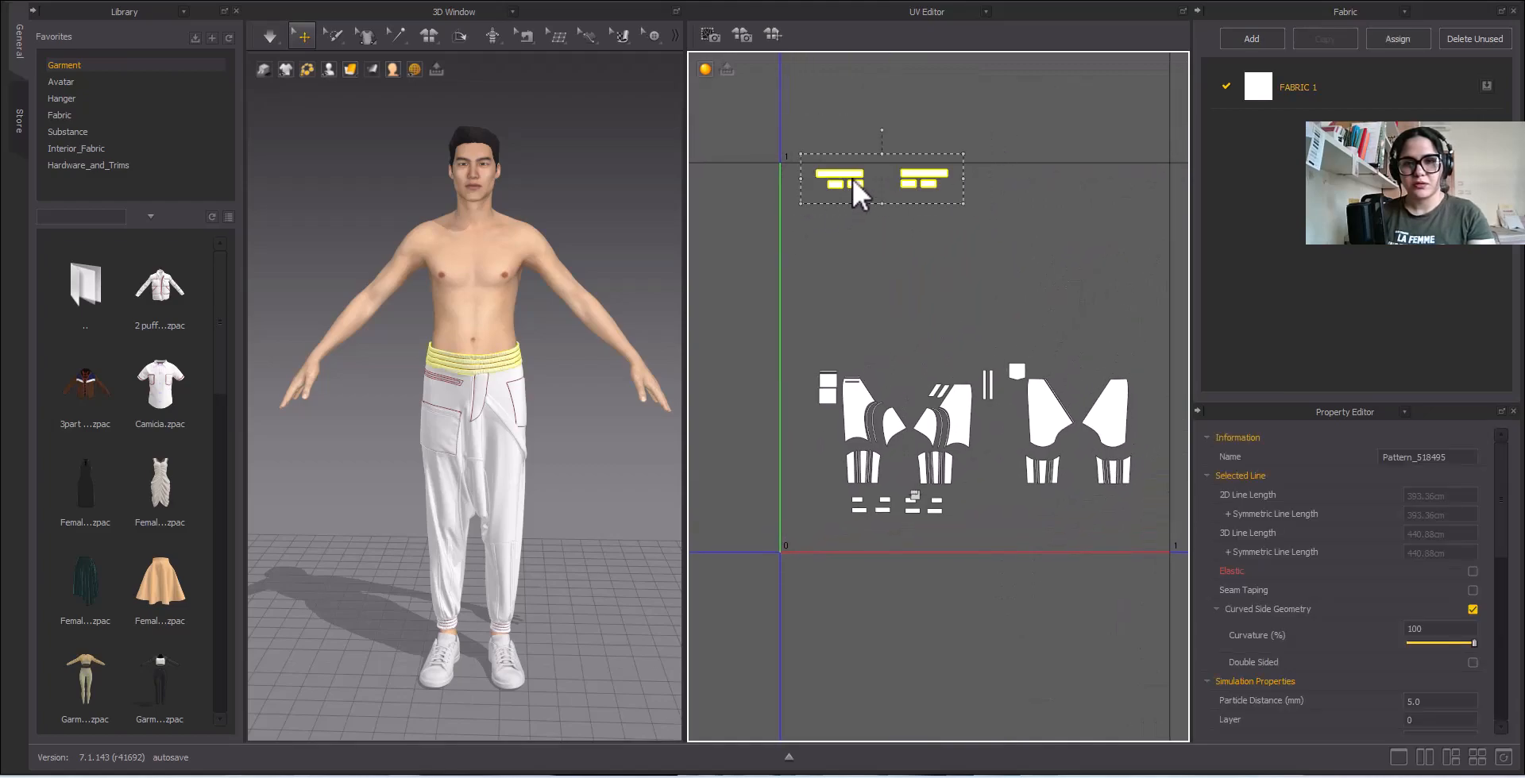
Step: Place the two waistband groups close together in the upper-left corner of the 0-1 tile
left_click_drag(851, 176, 866, 212)
left_click(977, 148)
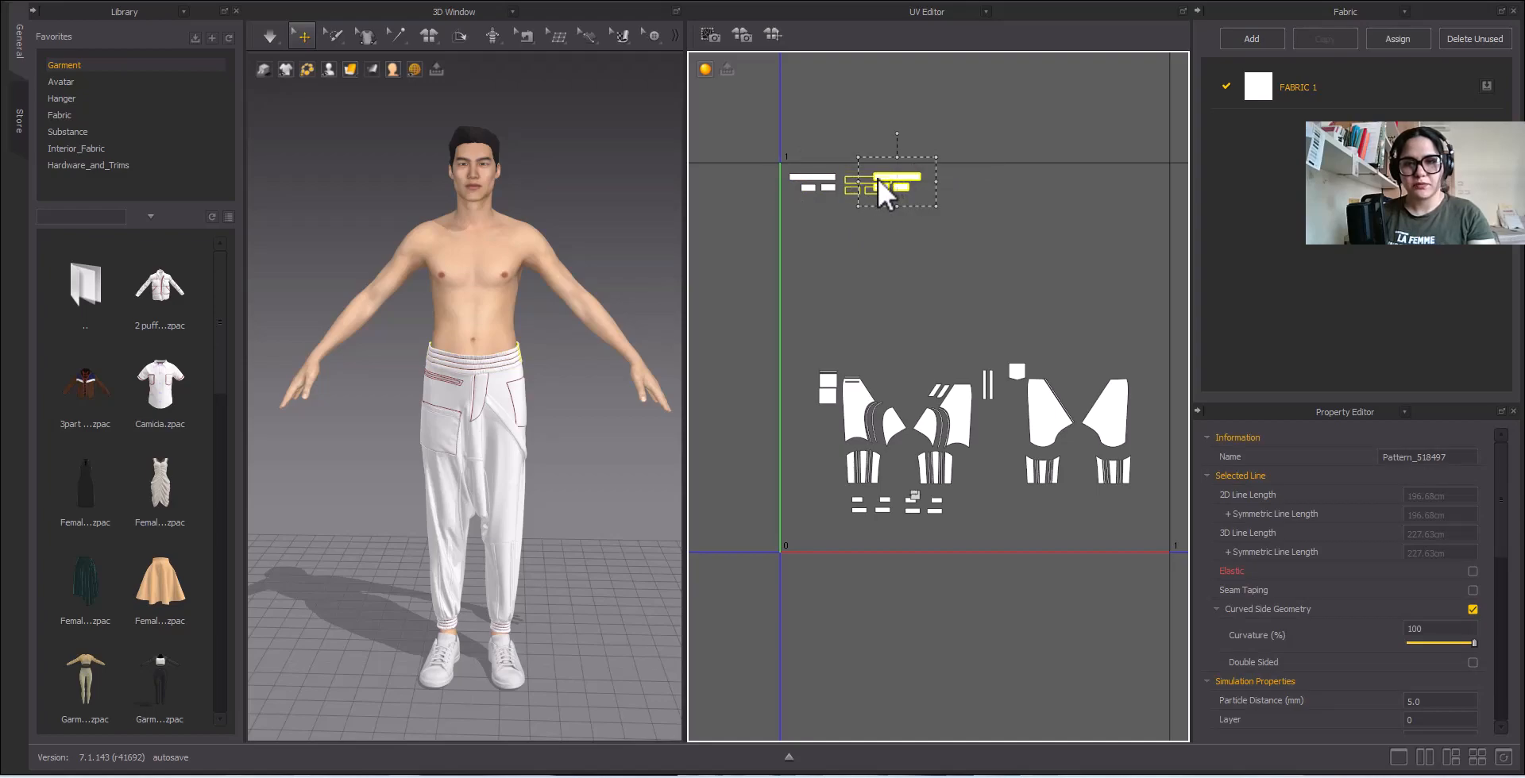
left_click(803, 350)
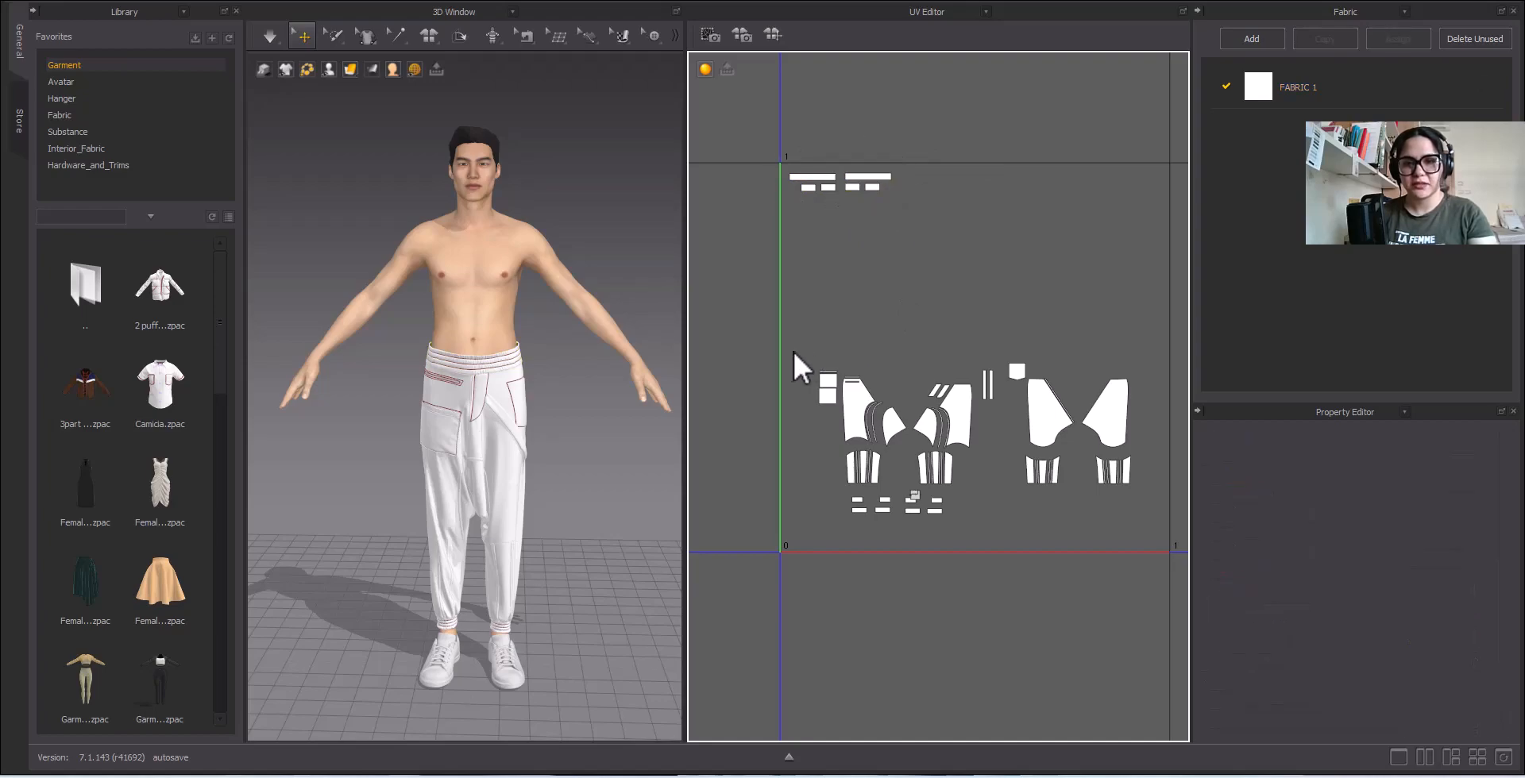
Step: Move the front leg pieces and the square pocket pieces up towards the waistband pieces in the 0-1 tile
left_click(833, 394)
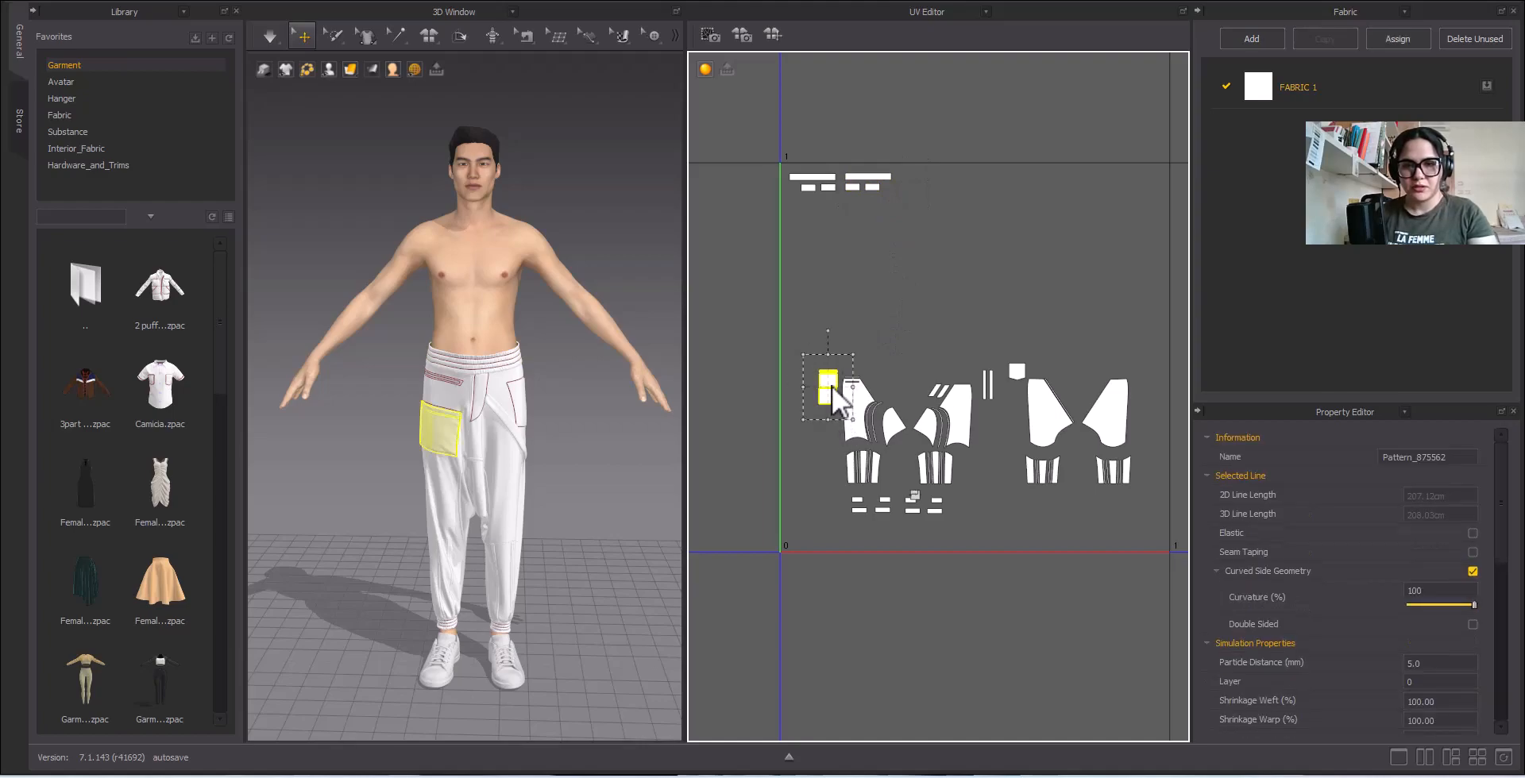
left_click(829, 345)
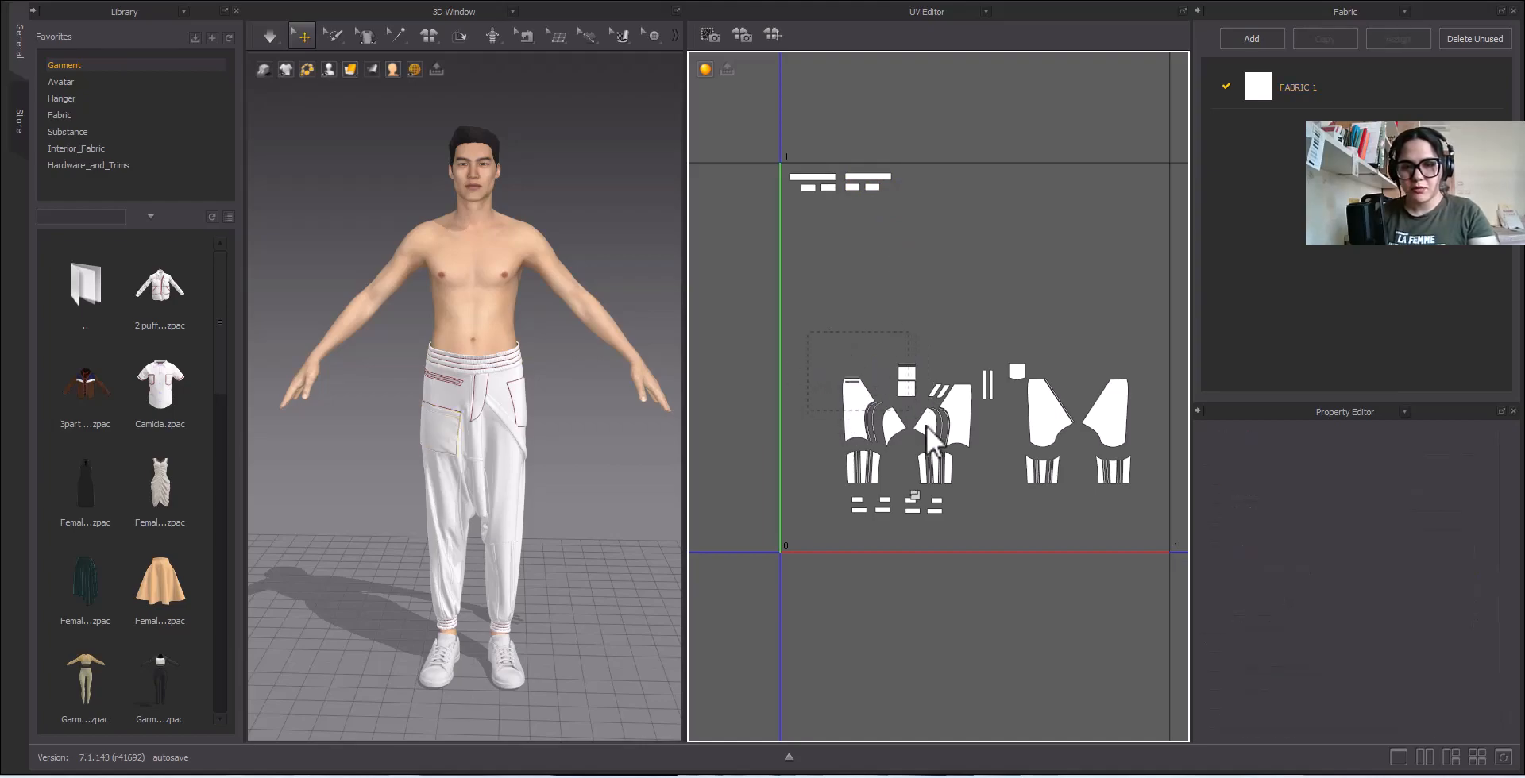
left_click_drag(979, 485, 979, 486)
mouse_move(958, 418)
left_mouse_down()
mouse_move(908, 289)
mouse_move(912, 248)
mouse_move(1034, 254)
left_mouse_up()
scroll(851, 204, "up", 4)
scroll(851, 204, "up", 2)
key("ctrl+z")
Step: Arrange the square pocket pieces side by side between the waistband pieces and the front leg pieces
left_click_drag(853, 180, 1039, 280)
left_click_drag(945, 242, 1019, 240)
left_click_drag(936, 317, 793, 233)
scroll(861, 264, "down", 2)
left_click_drag(937, 198, 1036, 282)
left_click_drag(997, 245, 892, 235)
left_click(931, 319)
scroll(932, 319, "down", 6)
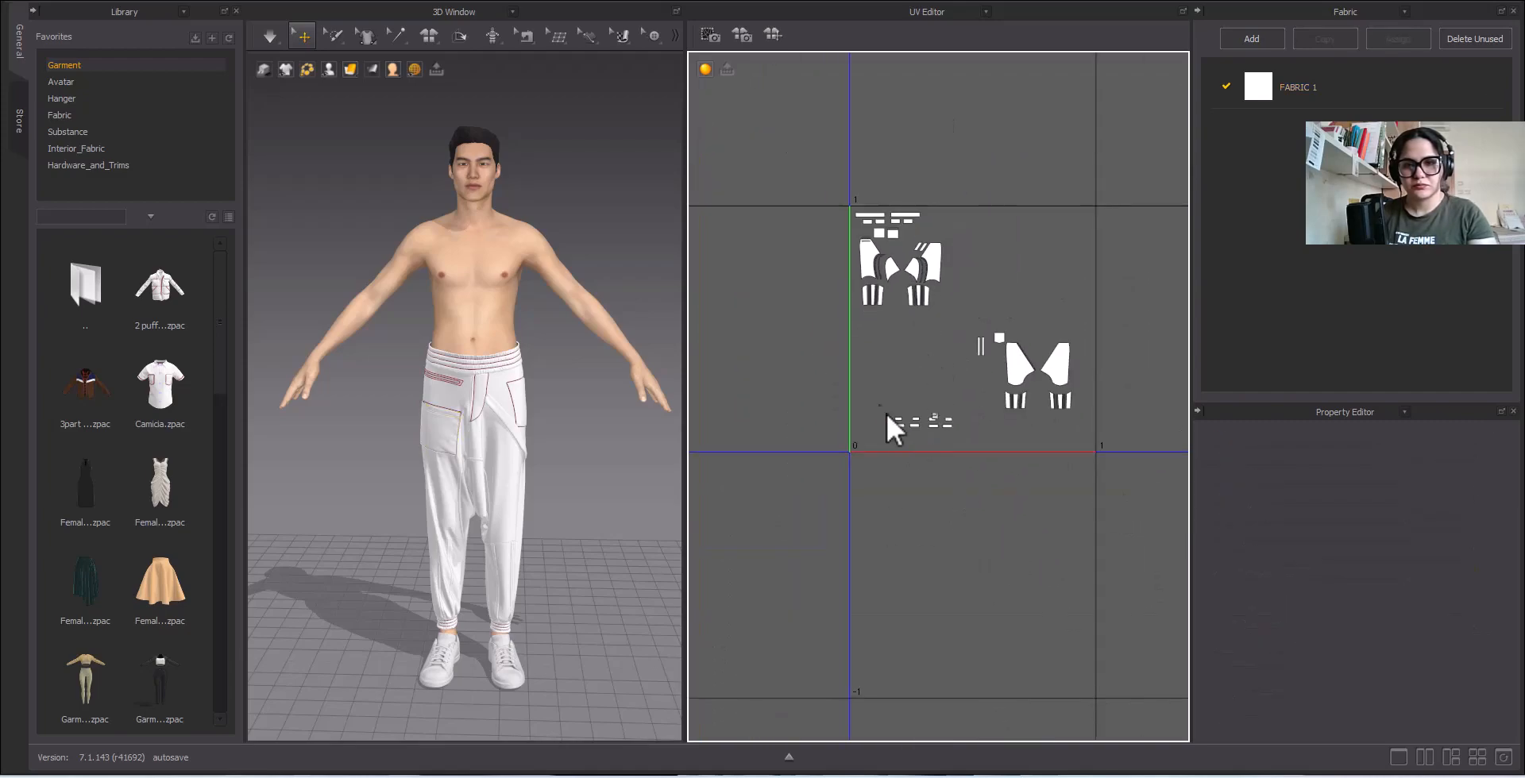
Step: Try to move the tiny zipper hardware pieces from the tile's lower area up beside the waistband pieces
left_click_drag(943, 370, 941, 373)
scroll(940, 394, "up", 6)
mouse_move(917, 486)
left_mouse_down()
mouse_move(901, 418)
mouse_move(942, 509)
mouse_move(806, 82)
left_mouse_up()
key("ctrl+z")
Step: Move the tiny zipper hardware pieces to the tile's left edge, below the waistband and beside the square pocket pieces
scroll(843, 111, "up", 2)
scroll(861, 318, "down", 7)
left_click(869, 295)
scroll(870, 296, "up", 3)
left_click_drag(832, 332, 713, 111)
scroll(717, 106, "up", 5)
left_click(719, 119)
left_click_drag(732, 213, 706, 104)
scroll(958, 275, "down", 3)
left_click(959, 275)
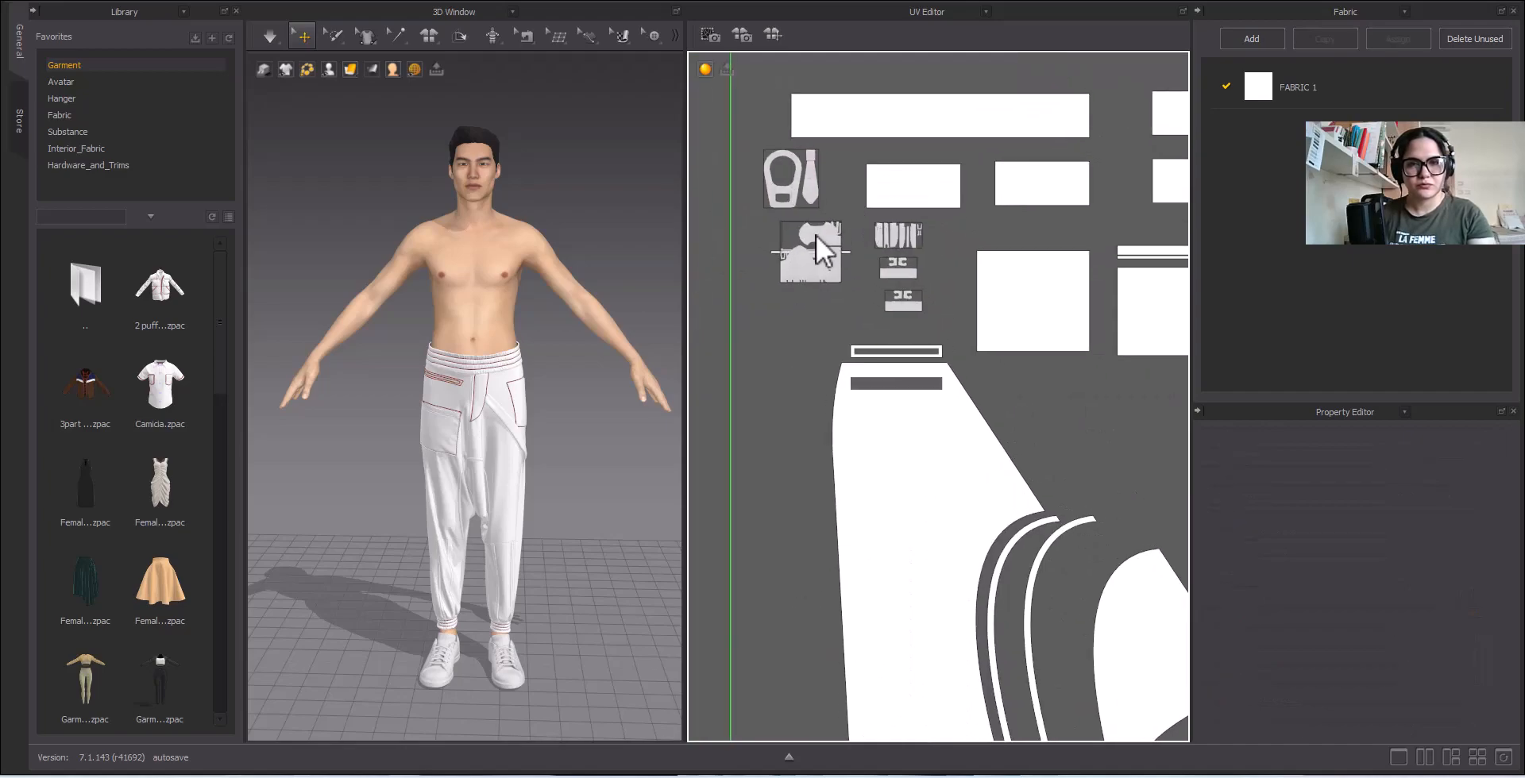
Step: Spread the overlapping zipper slider, puller and stopper pieces apart in the free space beside the pocket pieces
left_click_drag(815, 237, 788, 315)
left_click_drag(821, 264, 861, 311)
left_click_drag(903, 265, 940, 266)
left_click_drag(893, 306, 917, 316)
left_click_drag(776, 331, 764, 299)
Step: Pick out the thin zipper tape from the hardware pieces and move it down beside the front leg piece
left_click(824, 250)
mouse_move(824, 241)
middle_mouse_down()
mouse_move(721, 231)
mouse_move(783, 254)
mouse_move(788, 274)
mouse_move(801, 258)
middle_mouse_up()
left_click(766, 259)
left_click(790, 261)
left_click(732, 240)
left_click_drag(731, 241, 841, 283)
left_click(868, 276)
middle_click_drag(873, 275, 822, 253)
middle_click_drag(705, 224, 764, 241)
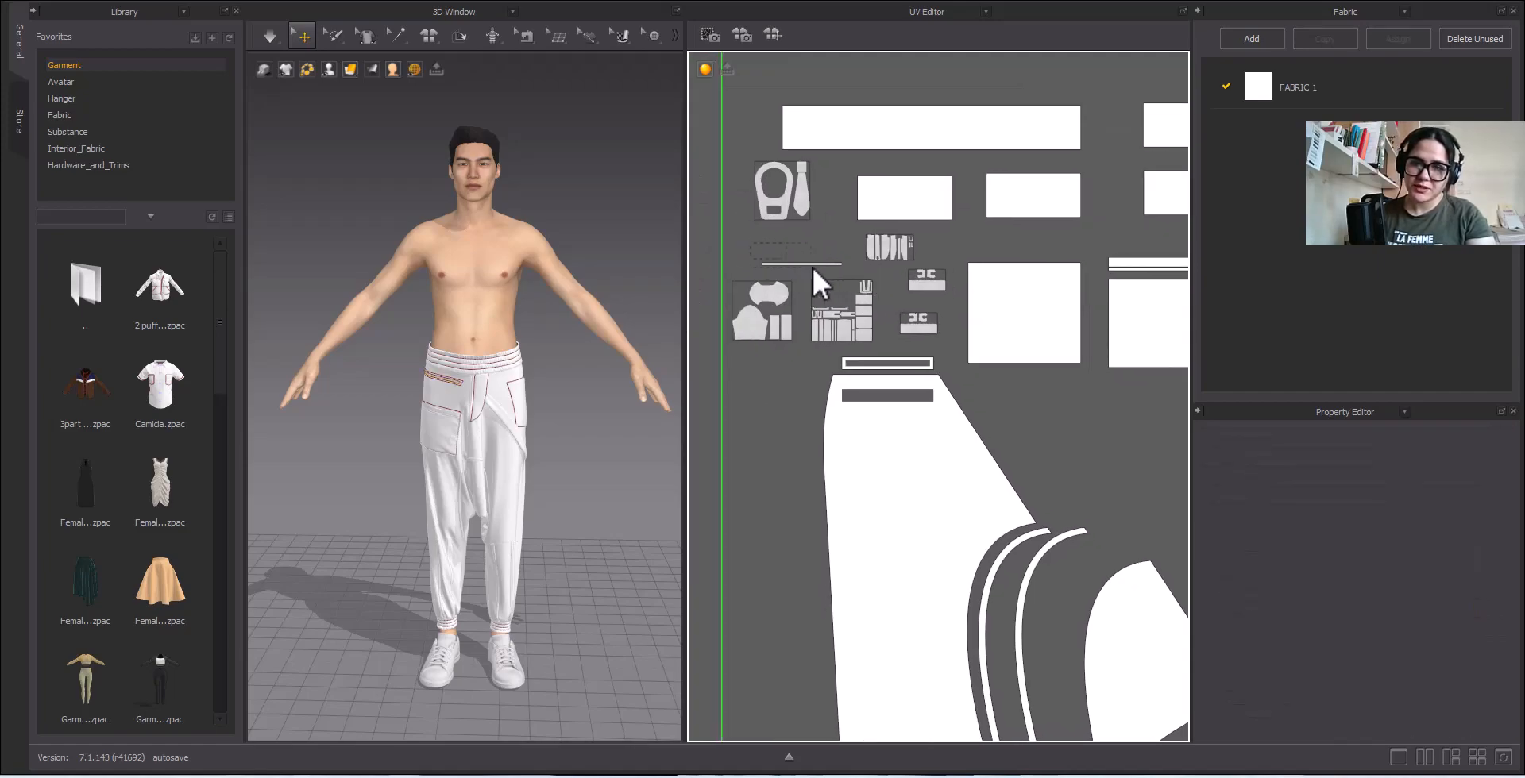
left_click(843, 268)
left_click_drag(844, 269, 812, 436)
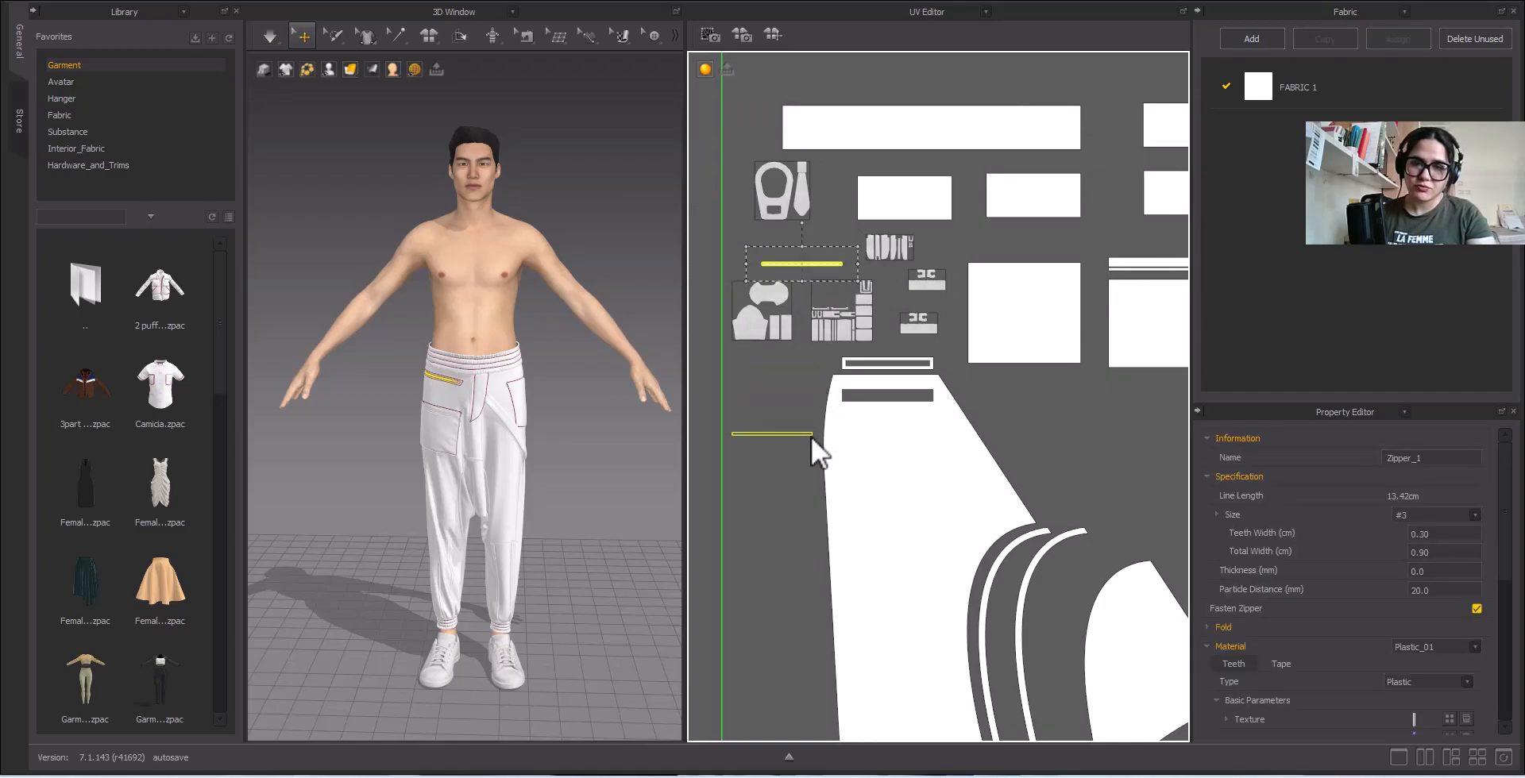
scroll(762, 397, "down", 3)
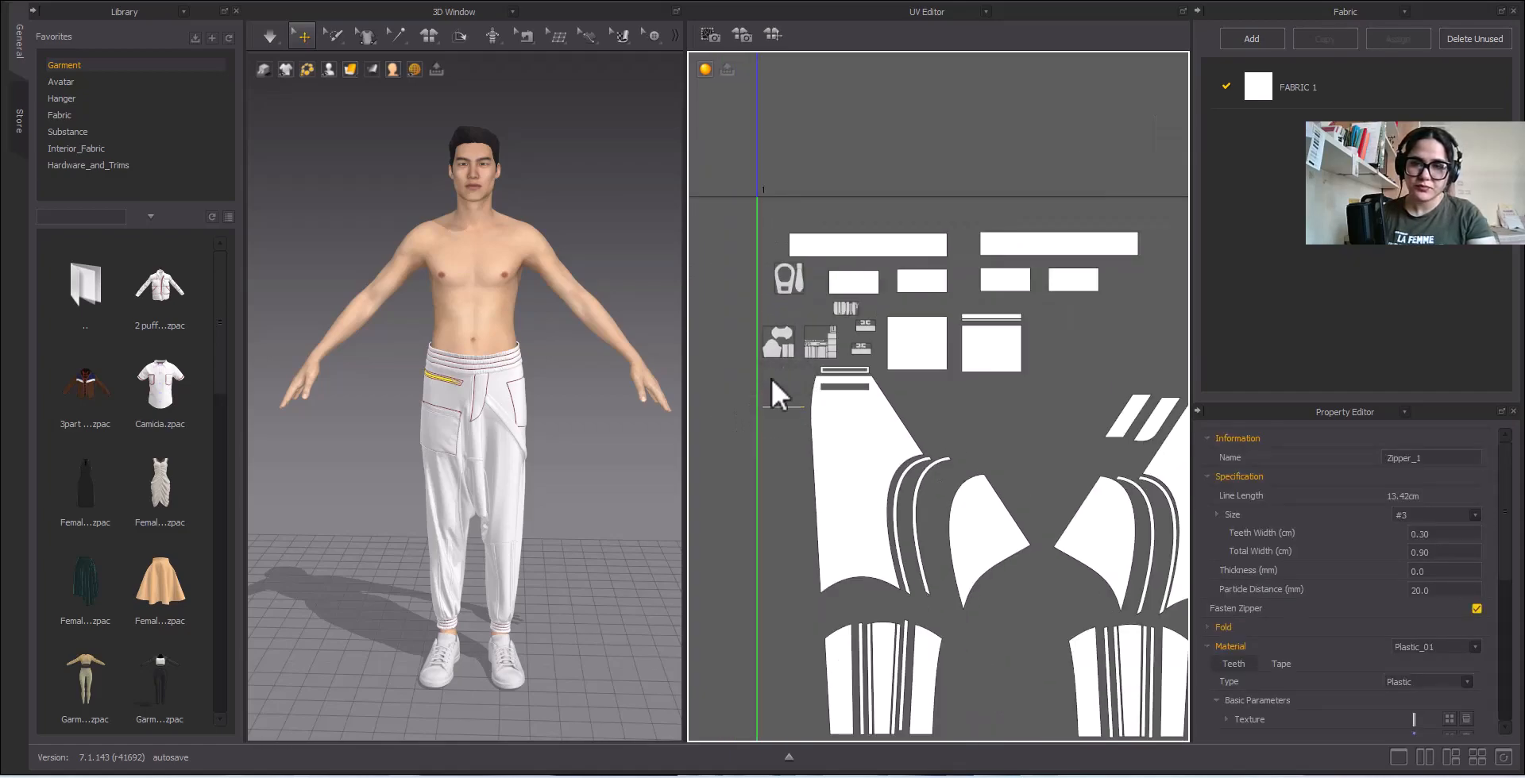
Step: Move the zipper tape above the waistband pieces and enlarge it along the tile's upper edge
left_click(757, 390)
left_click(760, 418)
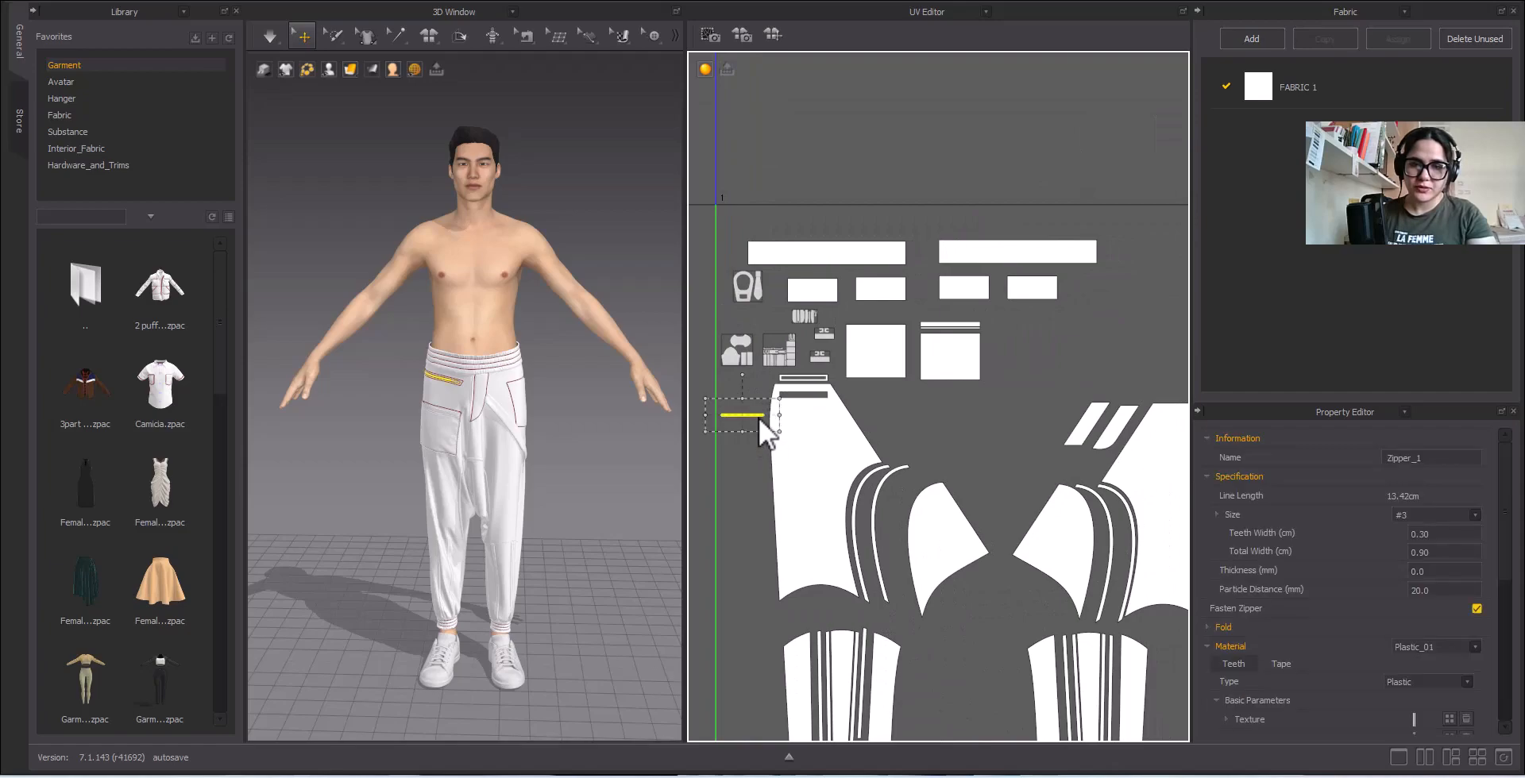
left_click_drag(793, 226, 790, 220)
left_click_drag(1108, 346, 1173, 369)
left_click(1066, 132)
middle_click_drag(1065, 132, 1007, 119)
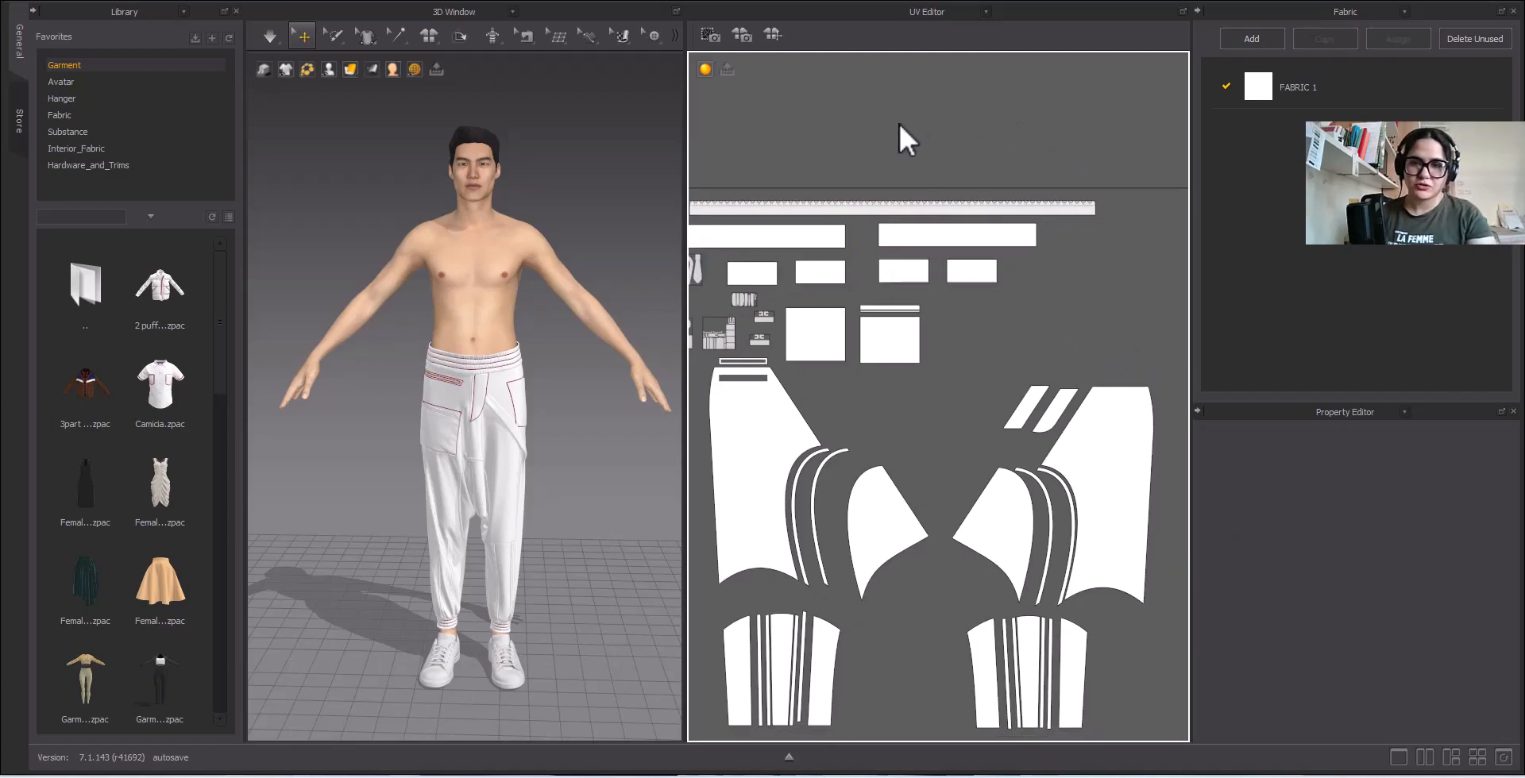
Step: Try to shrink the enlarged zipper tape, and undo its resizing
left_click(908, 203)
middle_click_drag(909, 203, 967, 241)
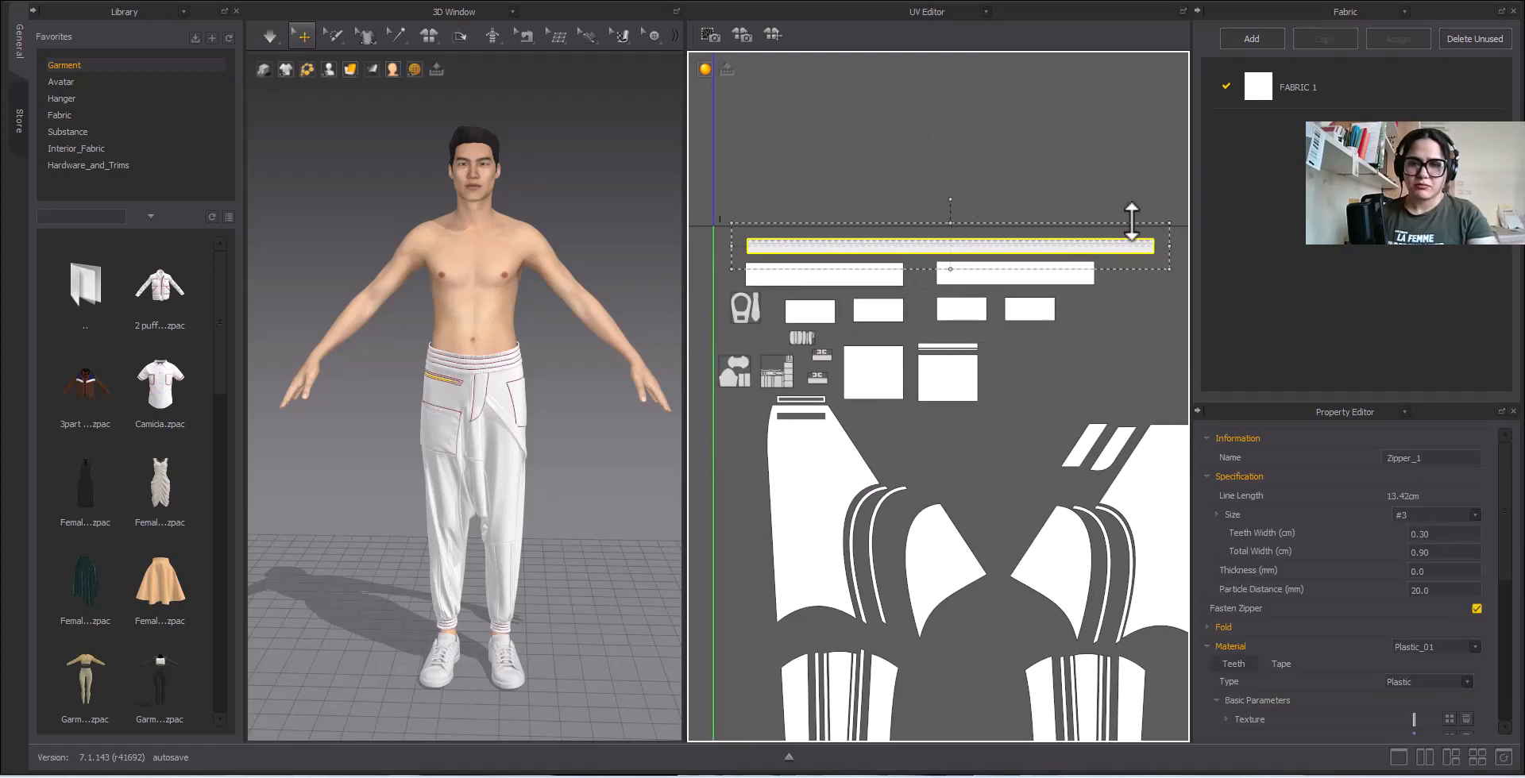
left_click_drag(1171, 222, 1078, 224)
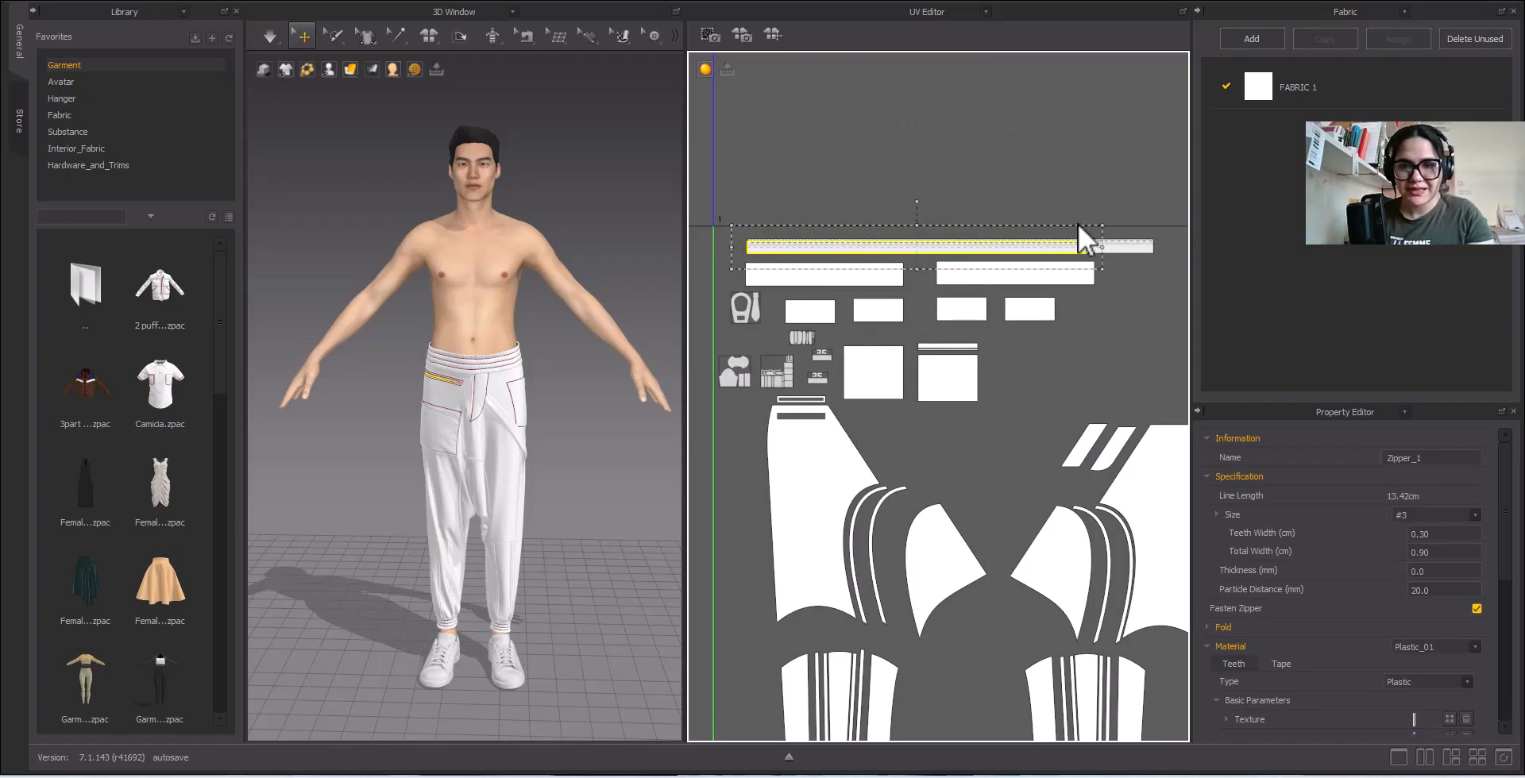
scroll(1078, 224, "up", 3)
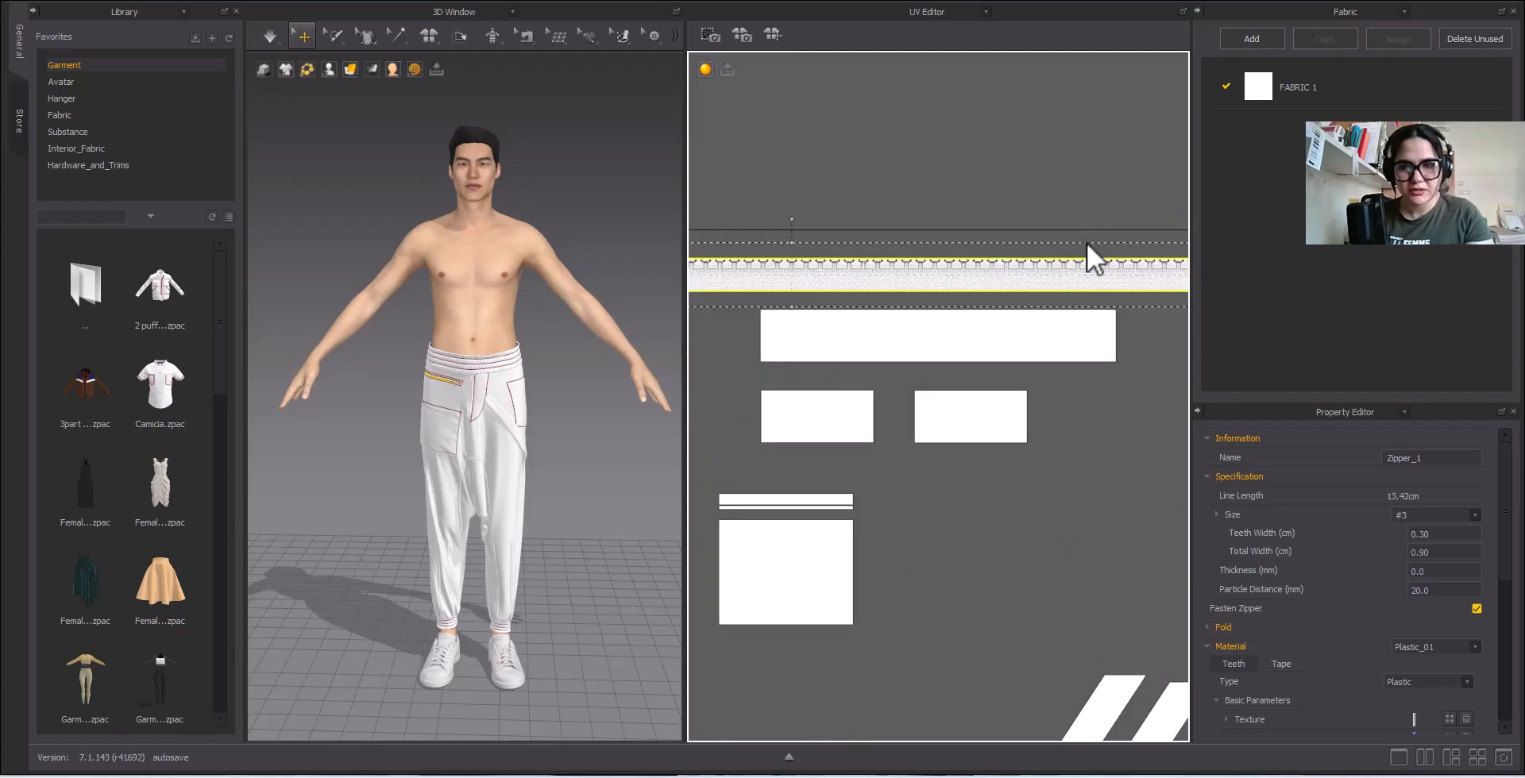
scroll(1086, 243, "down", 4)
left_click(1157, 243)
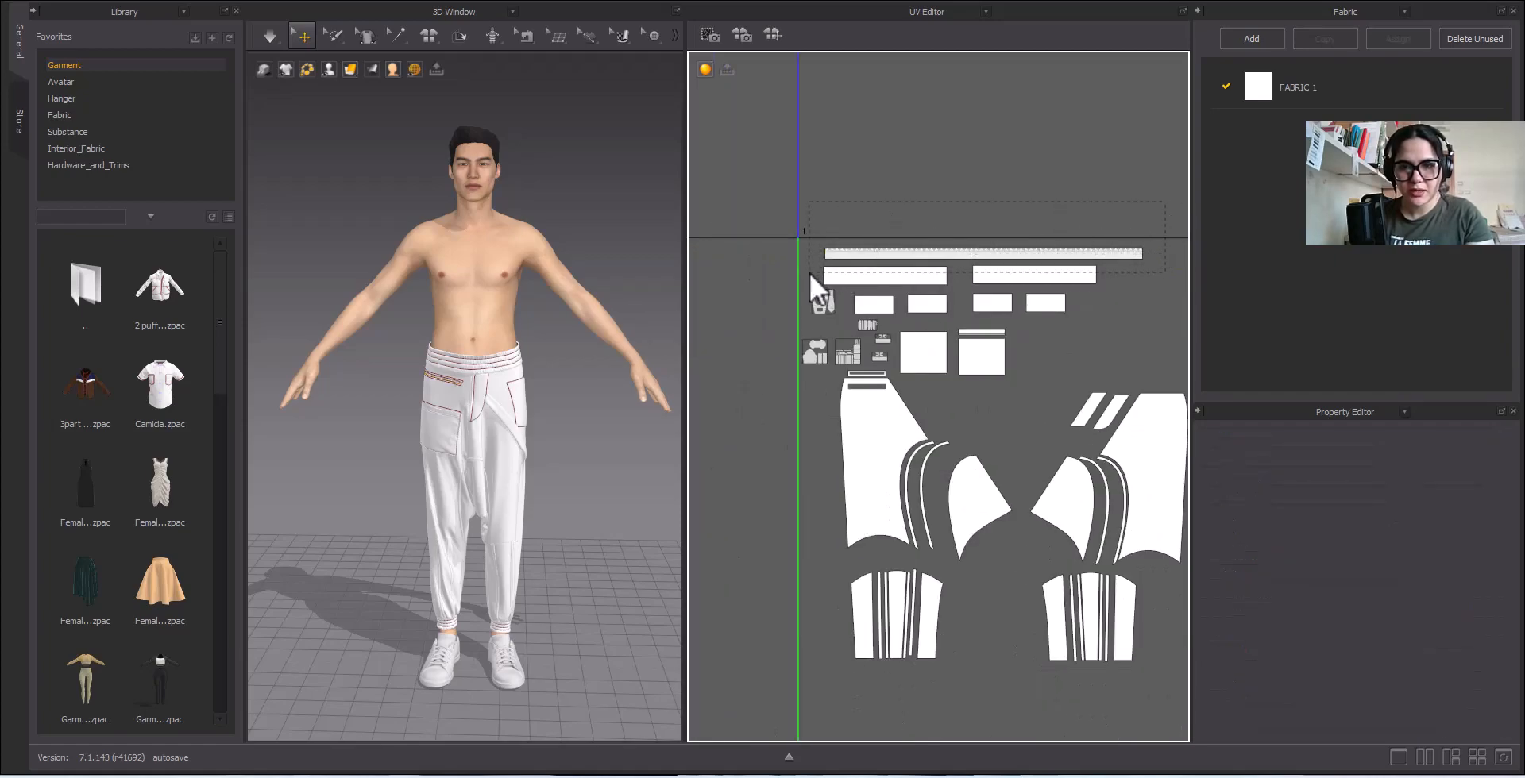
left_click(1061, 262)
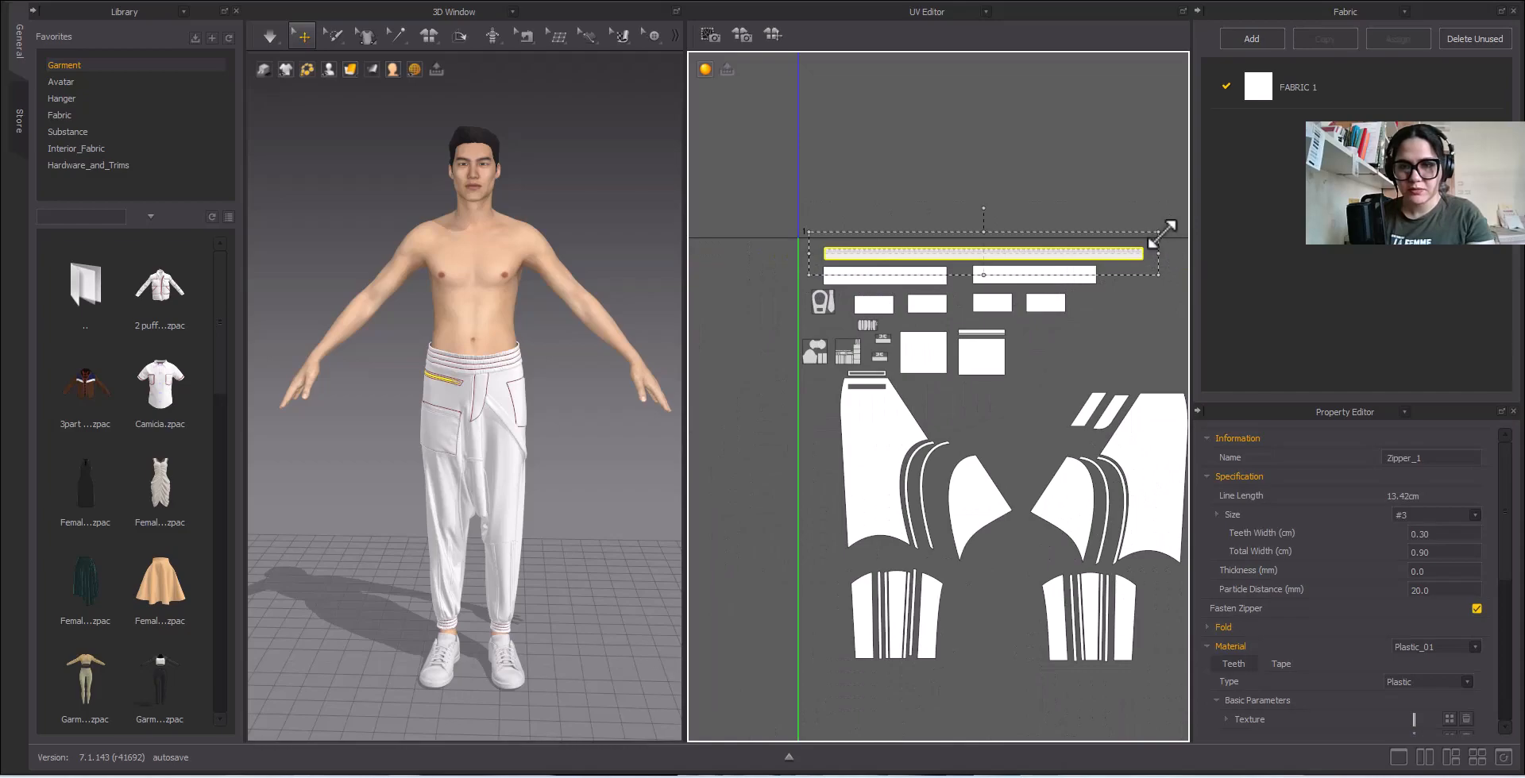
key("ctrl+z")
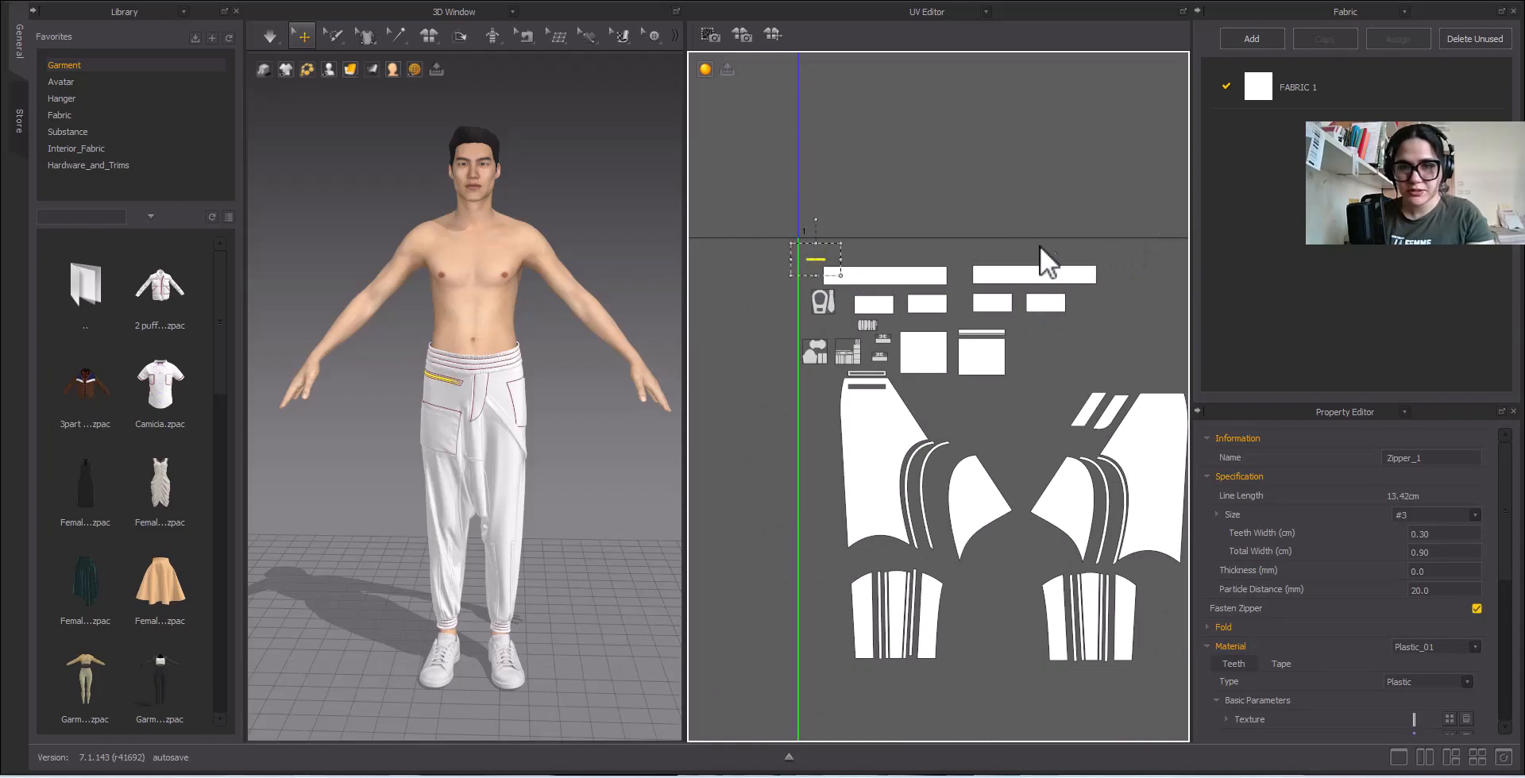
Step: Enlarge the zipper tape above the waistband pieces and separate its two overlapping halves
left_click_drag(891, 228, 1013, 239)
scroll(984, 259, "up", 3)
scroll(993, 270, "up", 3)
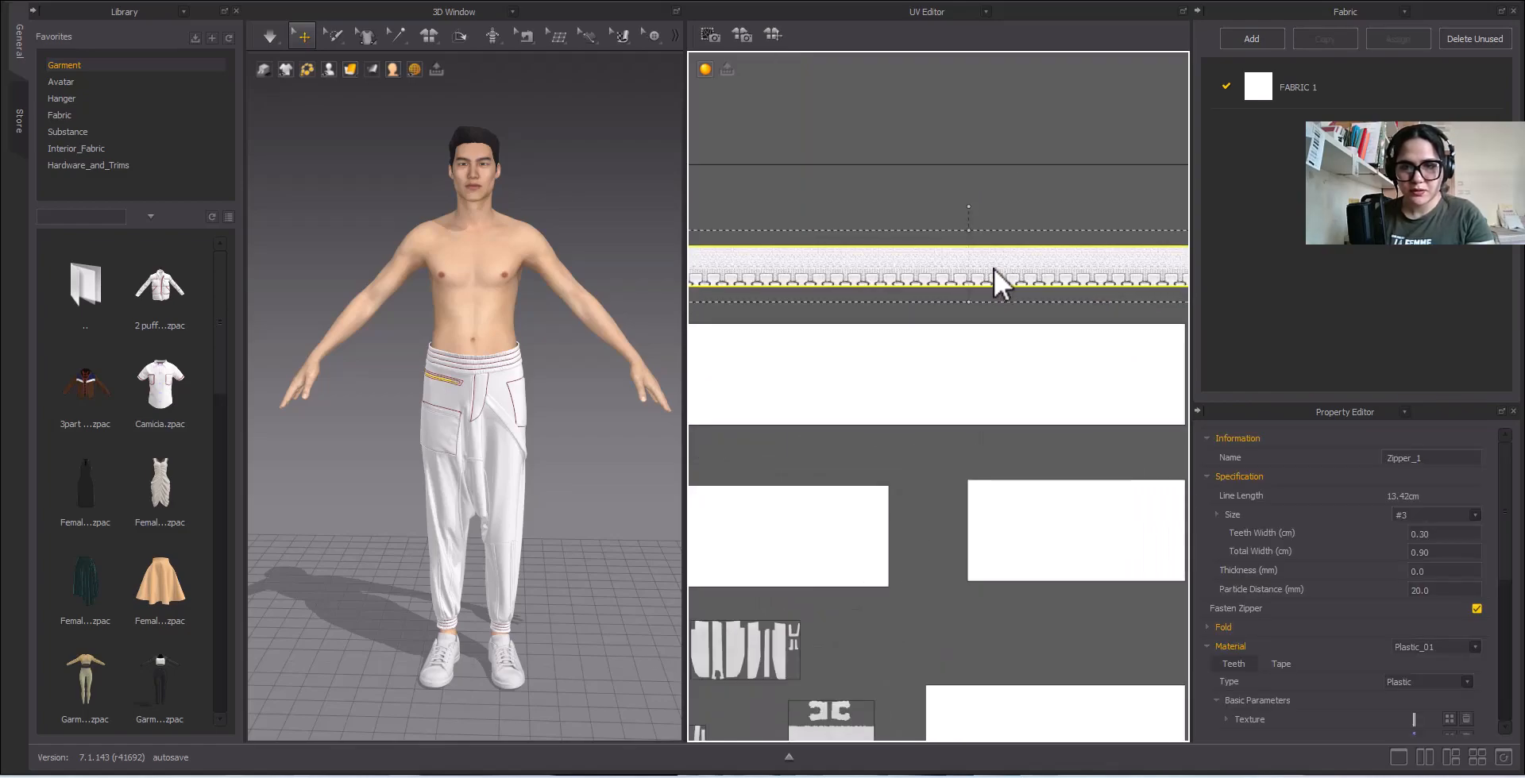
scroll(488, 373, "up", 5)
scroll(516, 367, "up", 5)
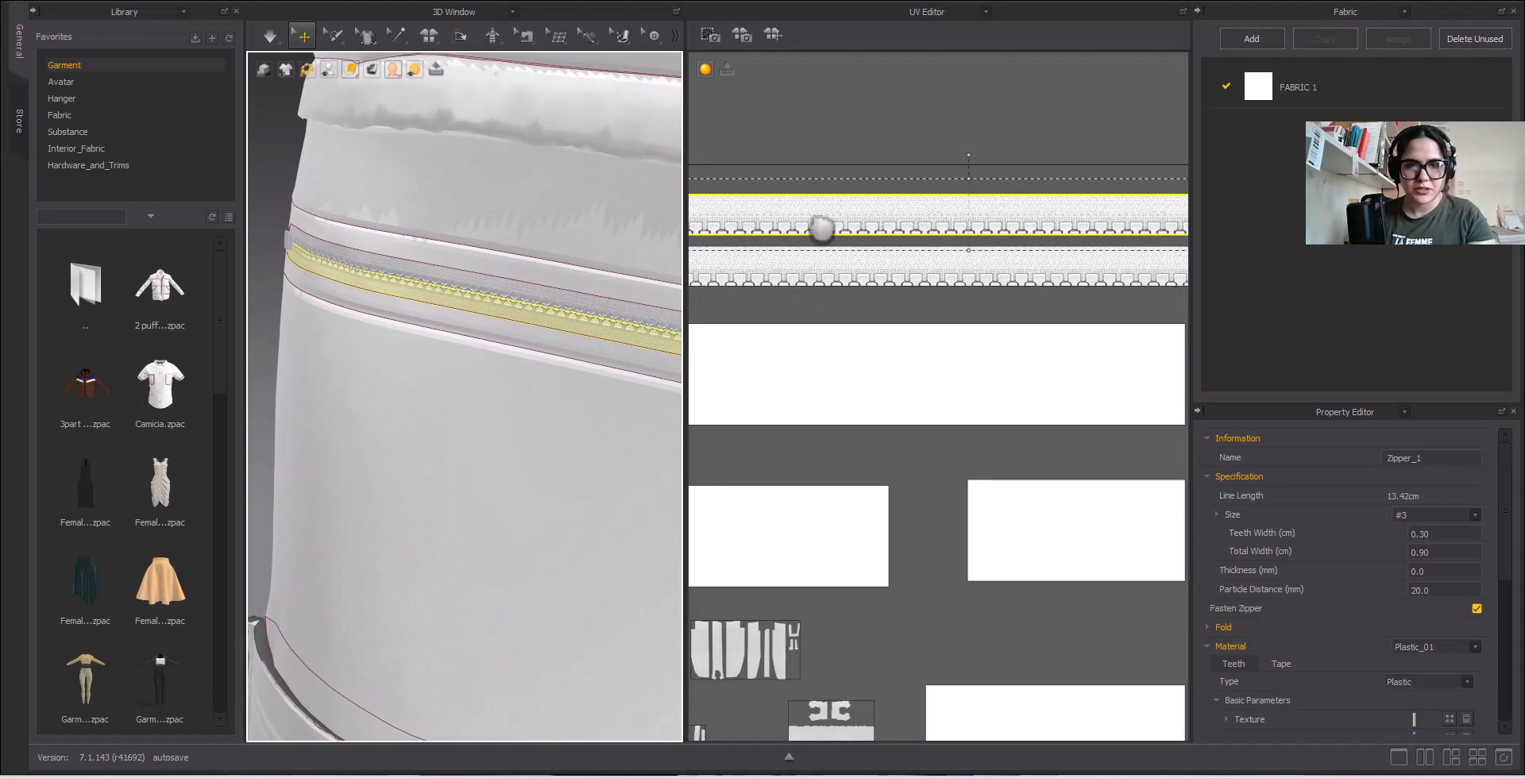
Step: Flip one zipper tape half vertically and align the two halves so that their teeth meet
right_click(810, 215)
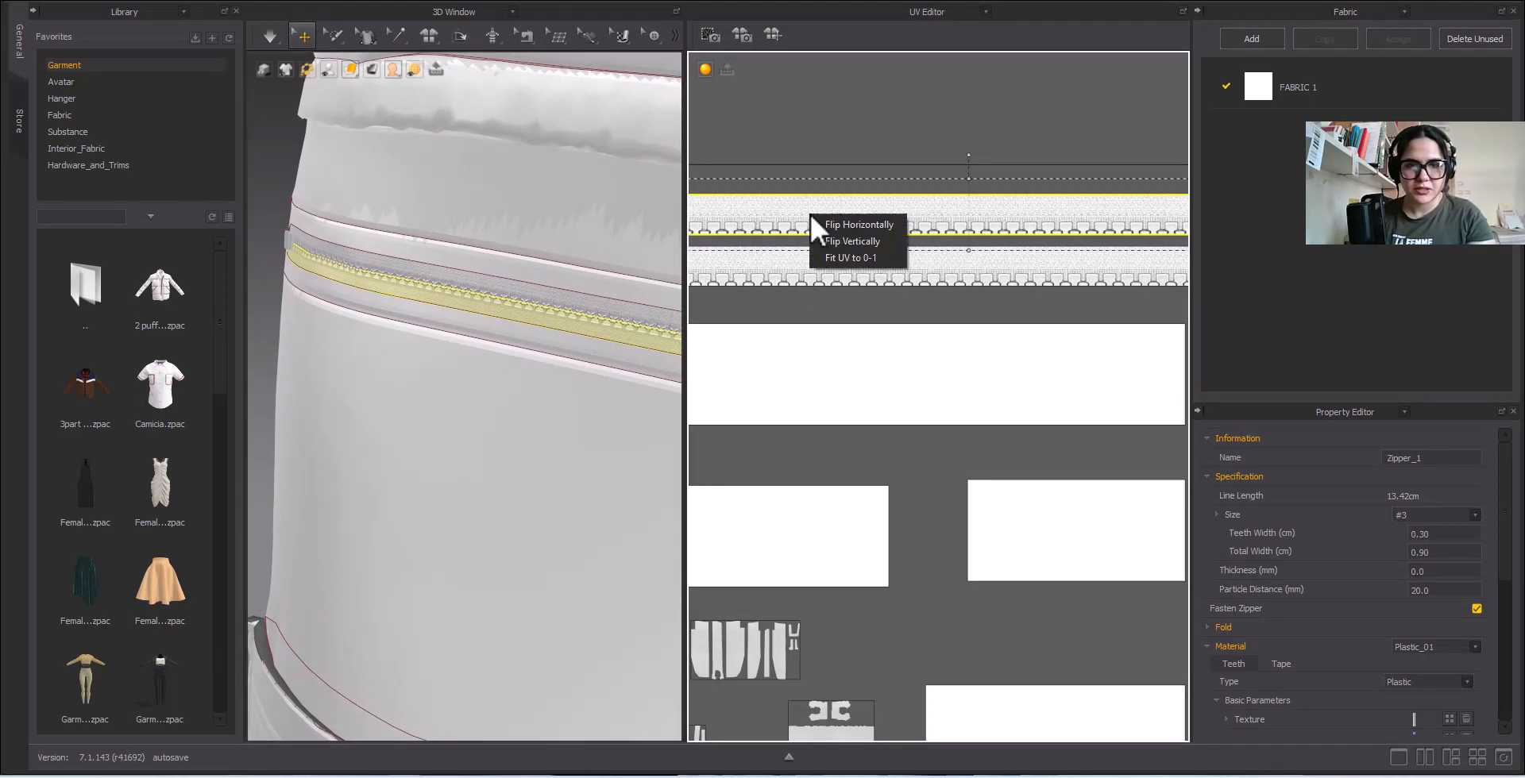
left_click(861, 238)
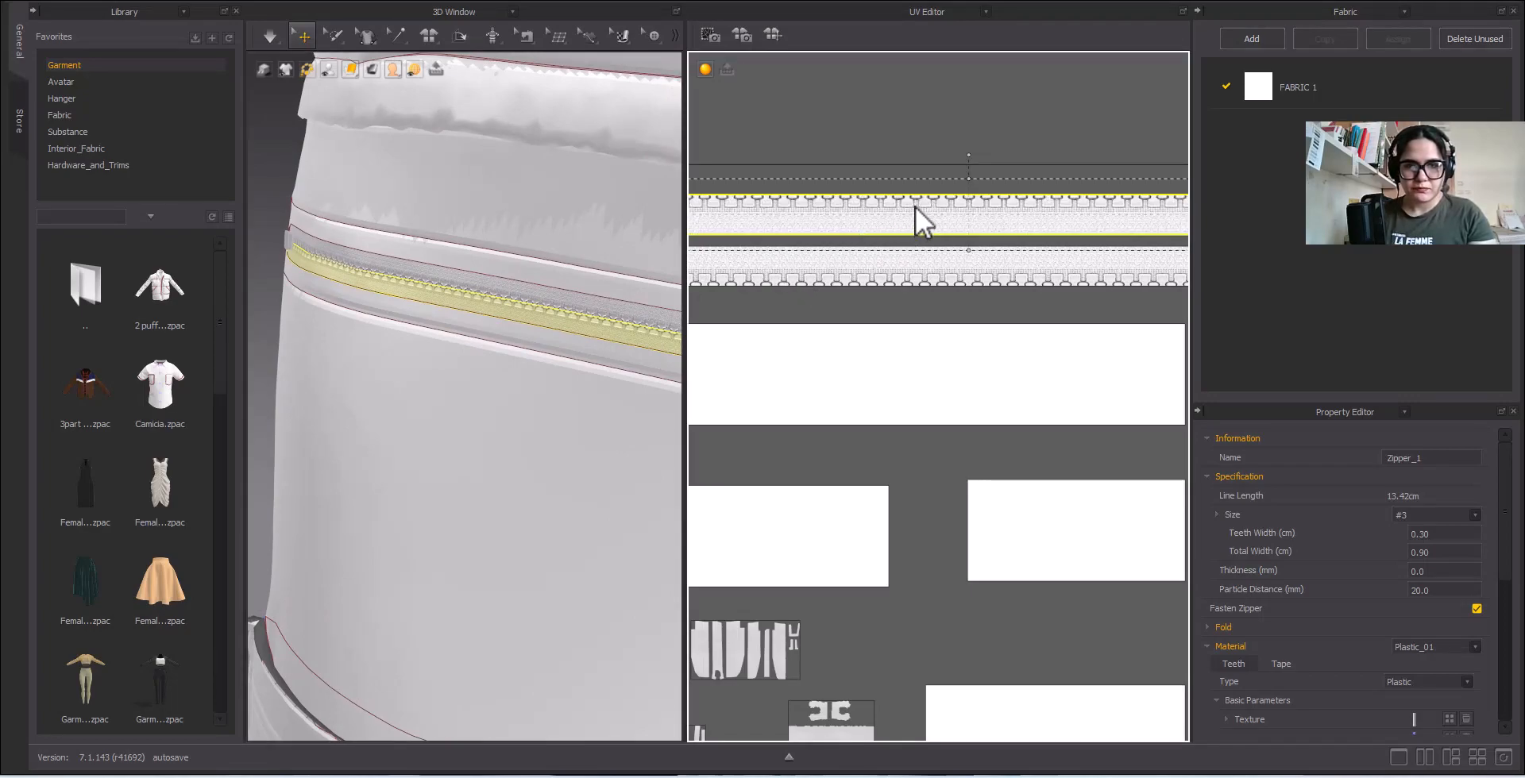
left_click(934, 309)
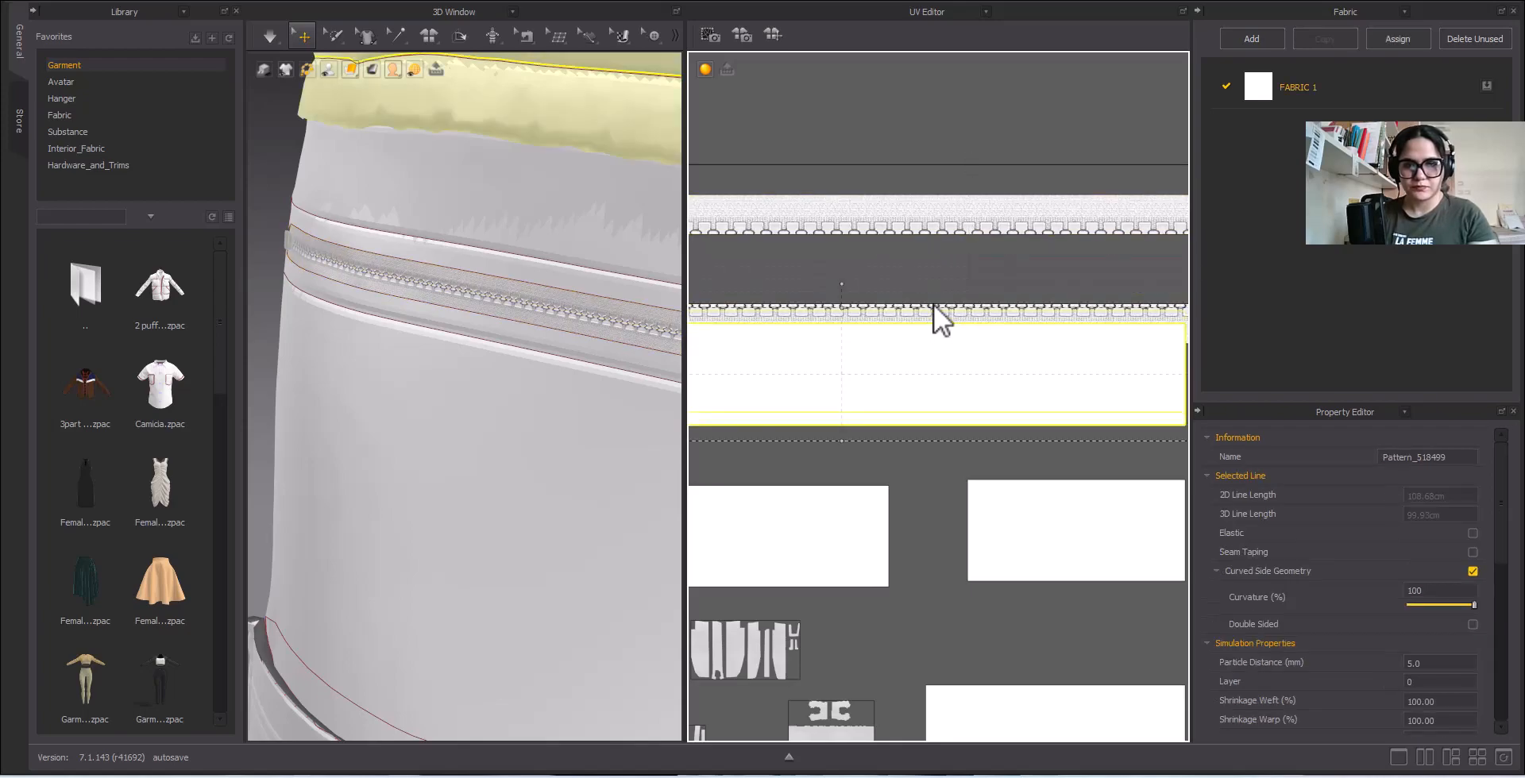
left_click(937, 251)
left_click(917, 307)
left_click(901, 165)
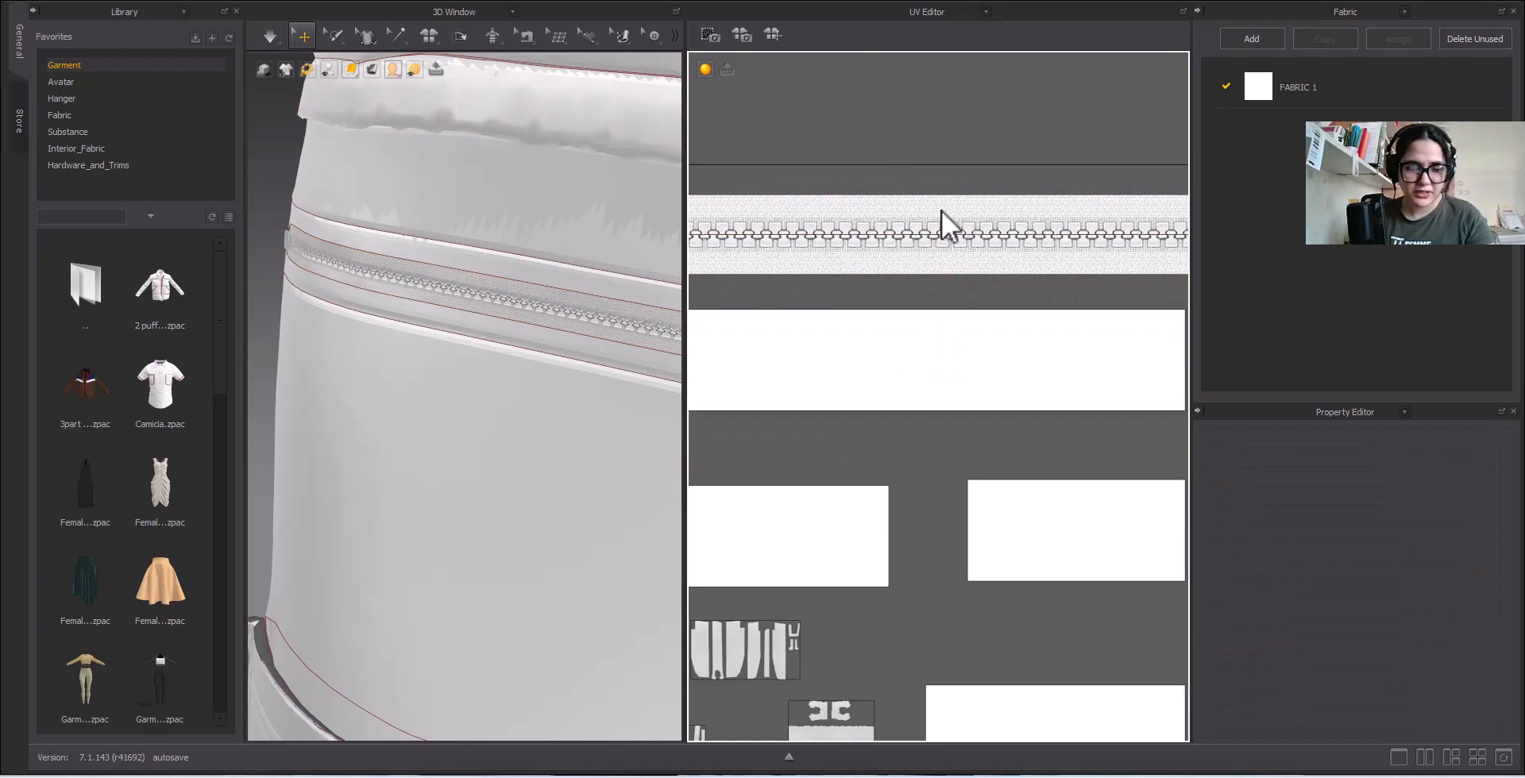
Step: Shift both long waistband pieces towards the tile's left edge, in line with the start of the zipper tape
scroll(941, 211, "down", 6)
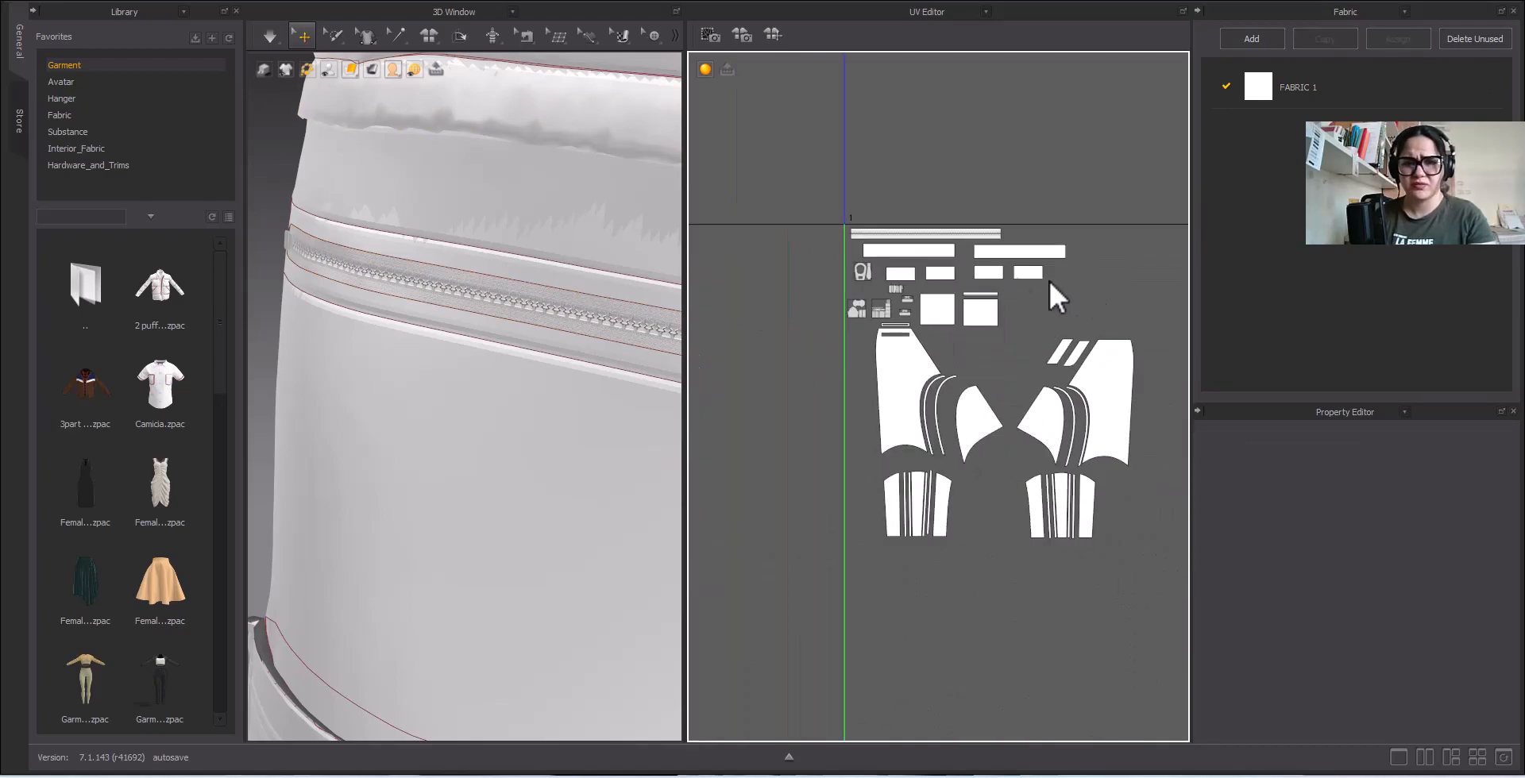
scroll(1151, 258, "up", 2)
left_click(902, 255)
left_click(1016, 249, "shift")
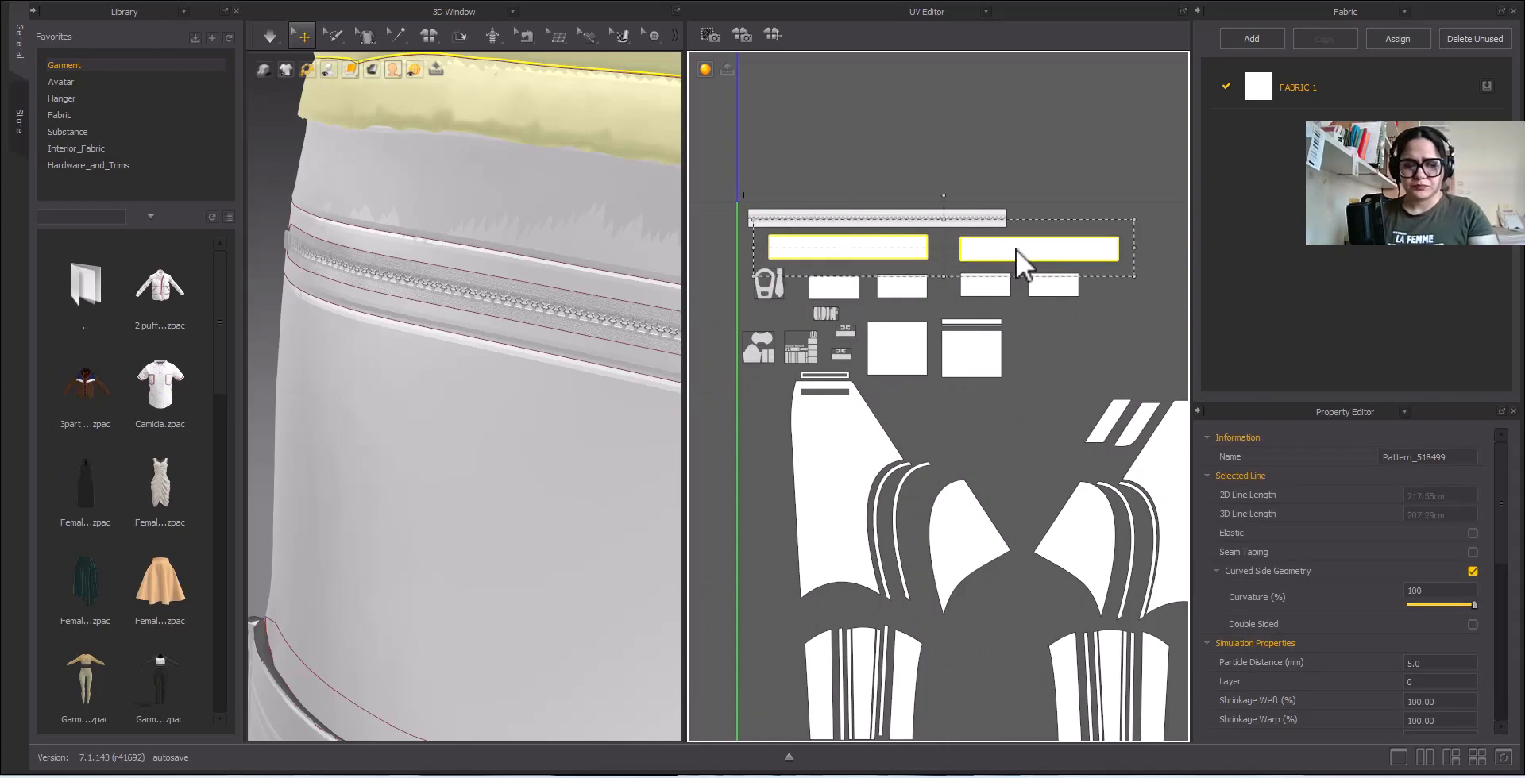
key("Delete")
key("ctrl+z")
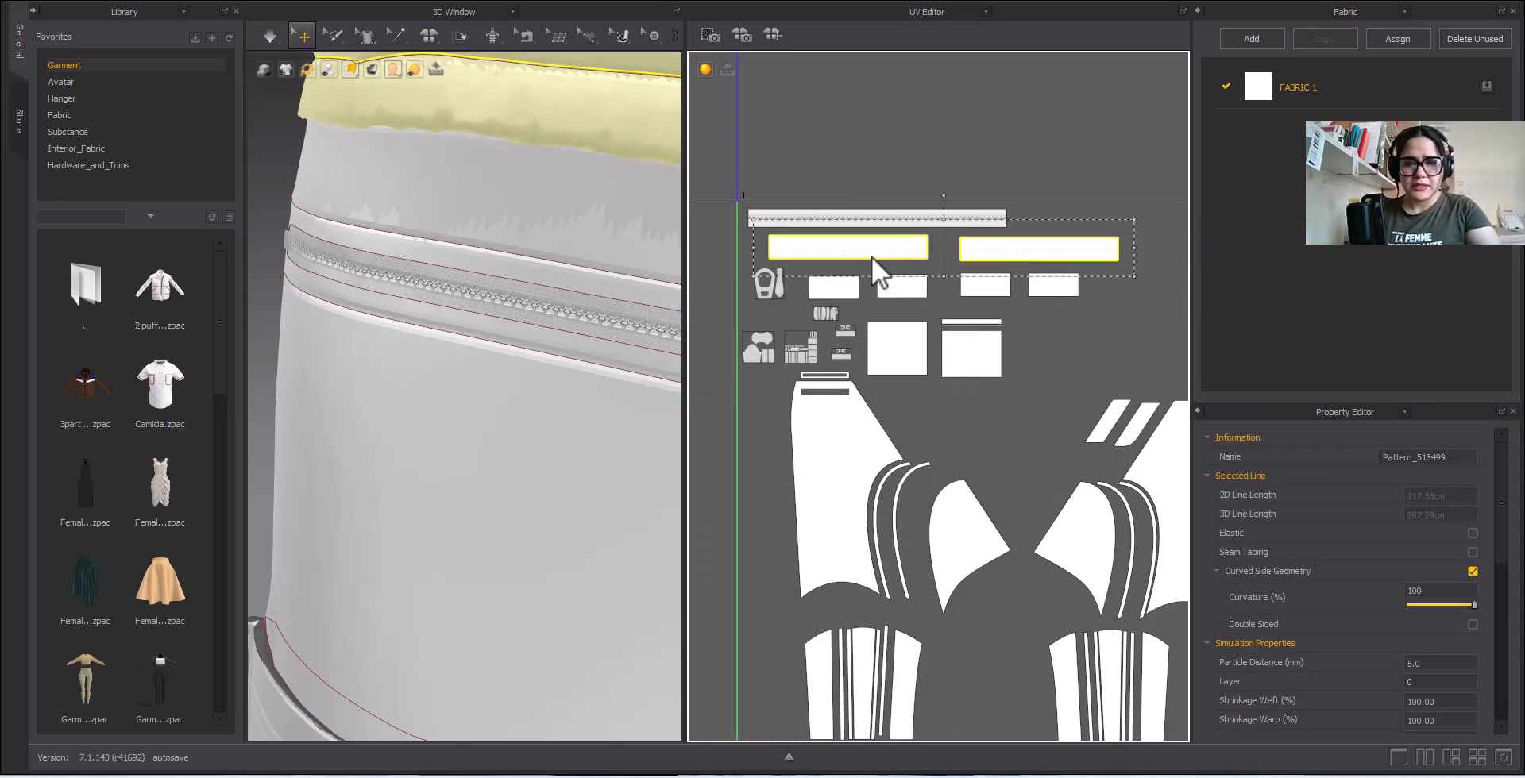
key("ctrl+z")
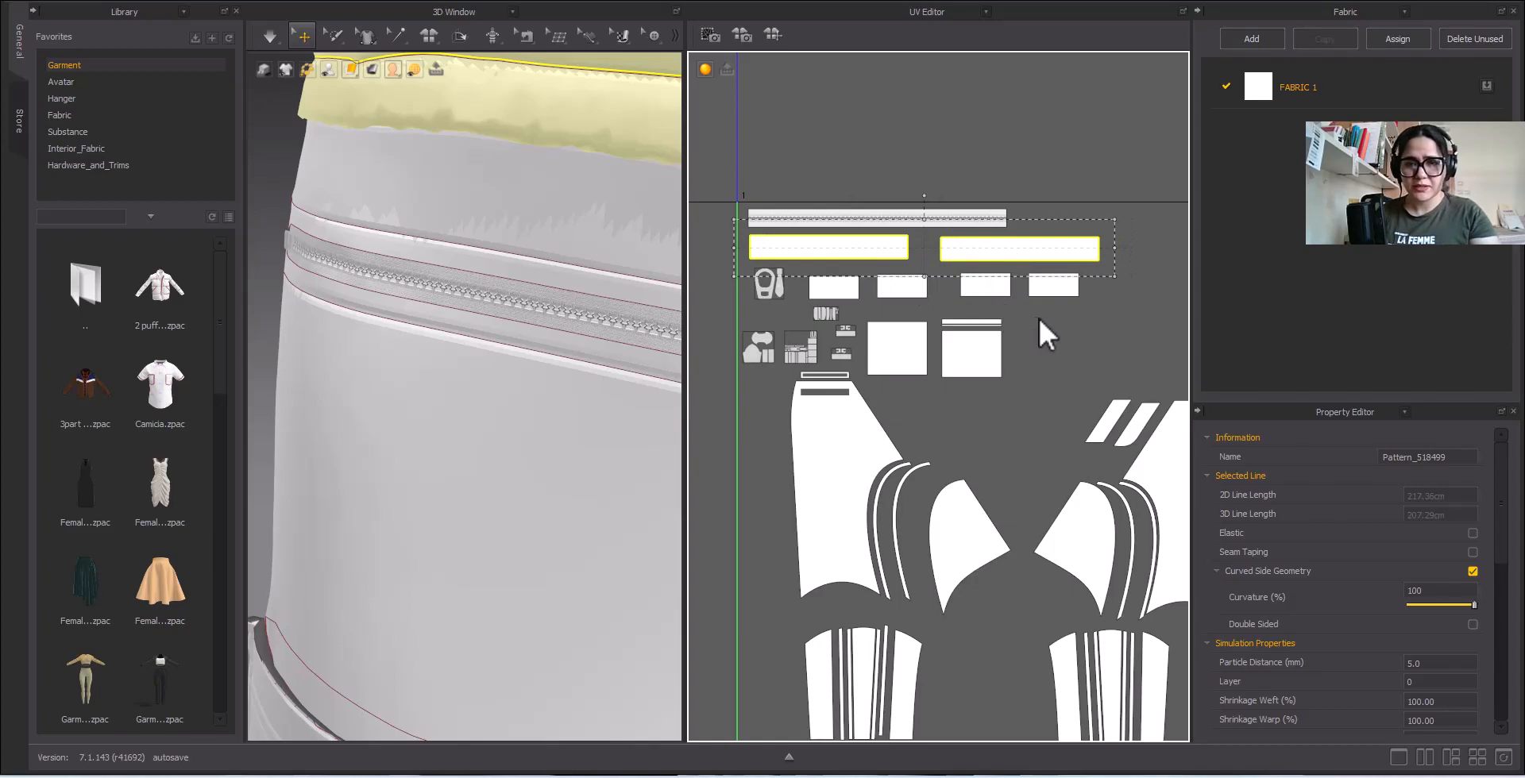
left_click(1083, 336)
Step: Stack the zipper hardware pieces in compact columns along the tile's left edge, below the waistband pieces
scroll(792, 306, "up", 3)
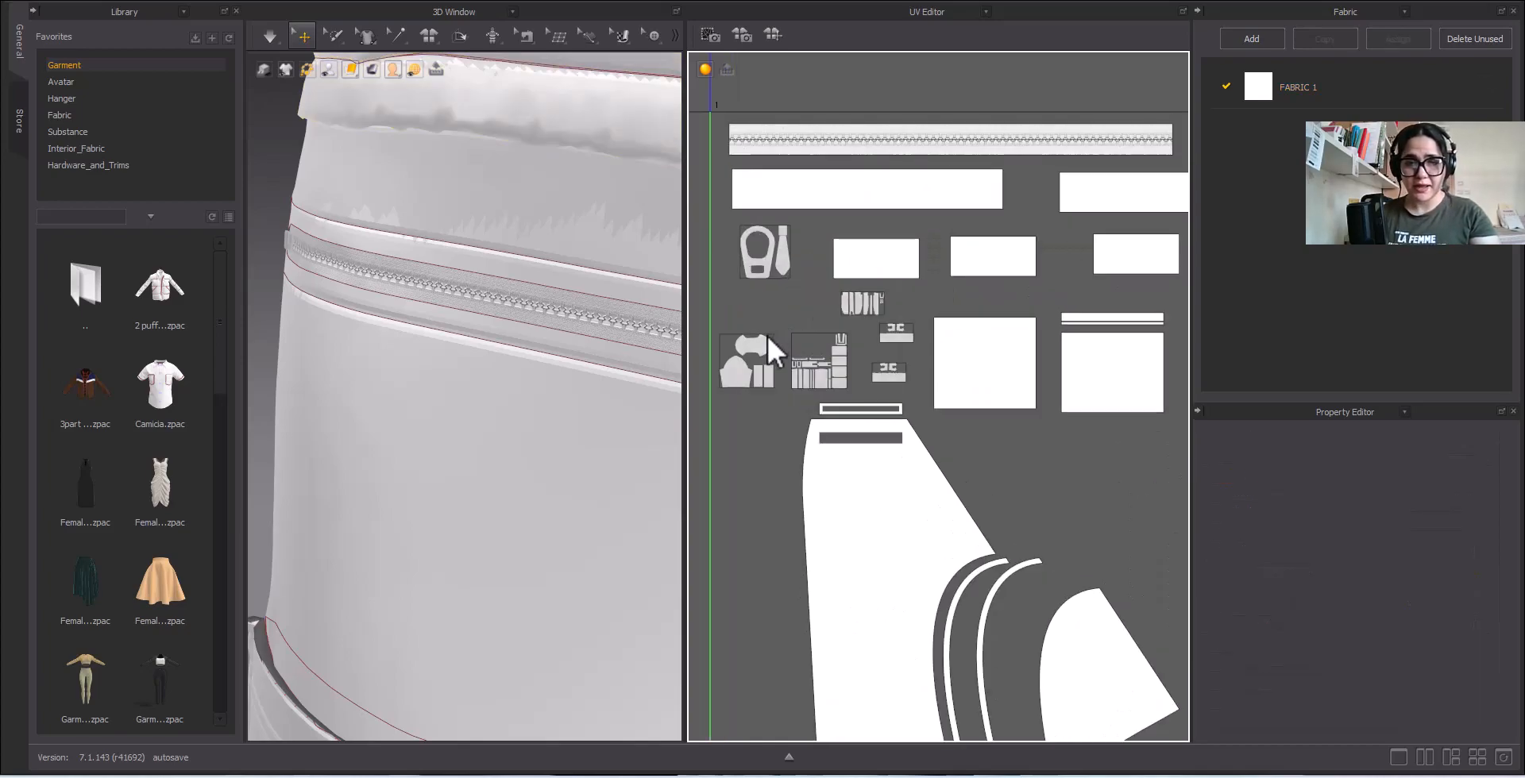
left_click(769, 335)
left_click_drag(770, 325, 770, 307)
left_click_drag(818, 383, 752, 426)
left_click_drag(898, 337, 869, 336)
left_click(874, 374)
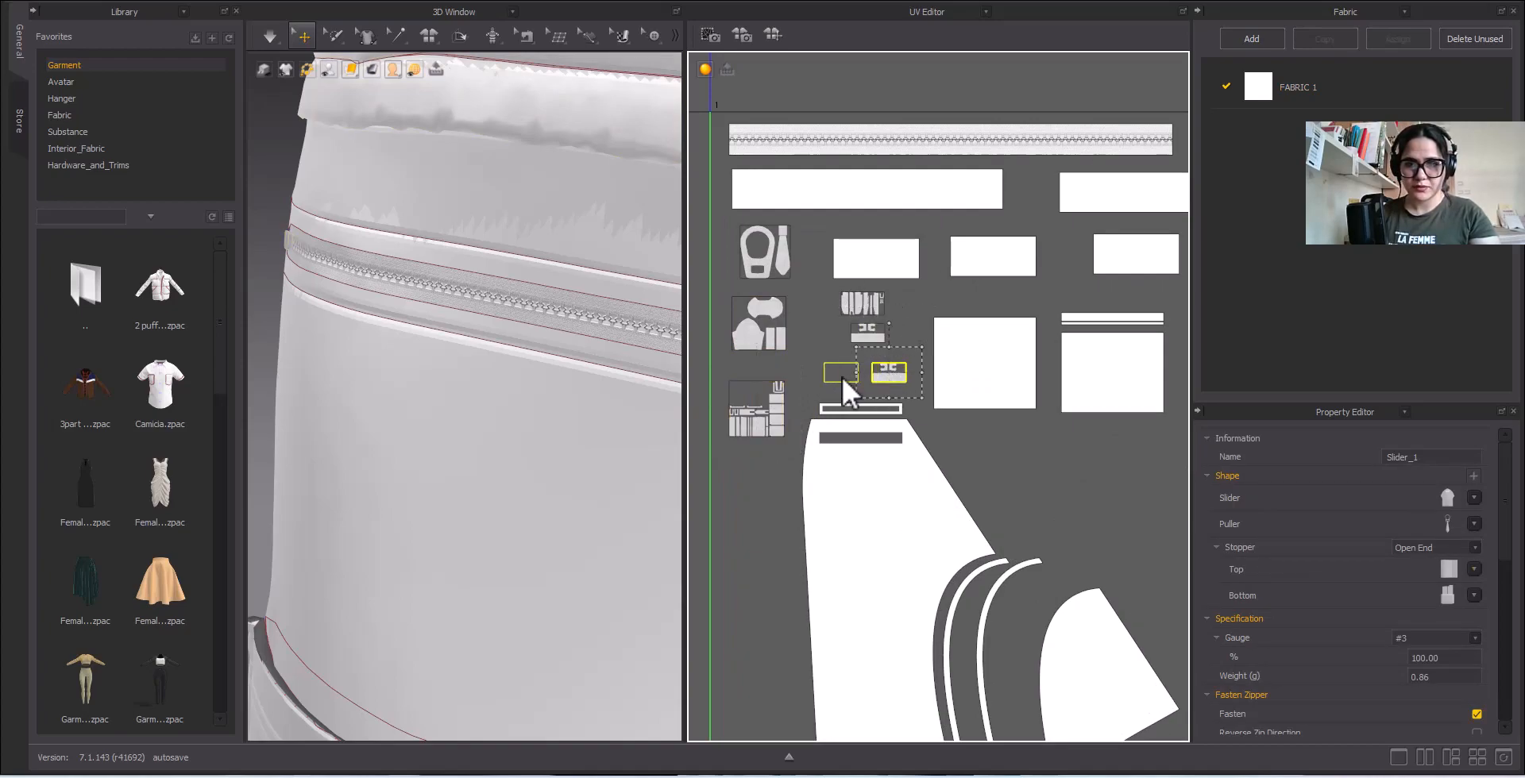
left_click_drag(877, 315, 825, 337)
Step: Move the square pocket pieces closer to the zipper hardware pieces
left_click_drag(993, 350, 912, 332)
left_click_drag(1039, 295, 1210, 436)
left_click_drag(1128, 374, 1034, 357)
left_click(1106, 449)
Step: Move the group of small rectangular pieces from the bottom of the tile up towards the front leg pieces
scroll(1106, 445, "down", 6)
scroll(1109, 450, "down", 3)
middle_click_drag(1109, 450, 894, 349)
scroll(894, 349, "up", 2)
left_click_drag(775, 421, 867, 194)
scroll(836, 482, "up", 4)
scroll(915, 297, "down", 2)
middle_click_drag(914, 309, 931, 453)
Step: Place four of the small rectangular pieces in two rows between the two lower leg groups
left_click_drag(874, 468, 970, 576)
left_click_drag(910, 547, 826, 271)
scroll(825, 270, "up", 4)
left_click_drag(1020, 255, 963, 335)
left_click(865, 254)
left_click_drag(877, 271, 828, 272)
left_click(864, 415)
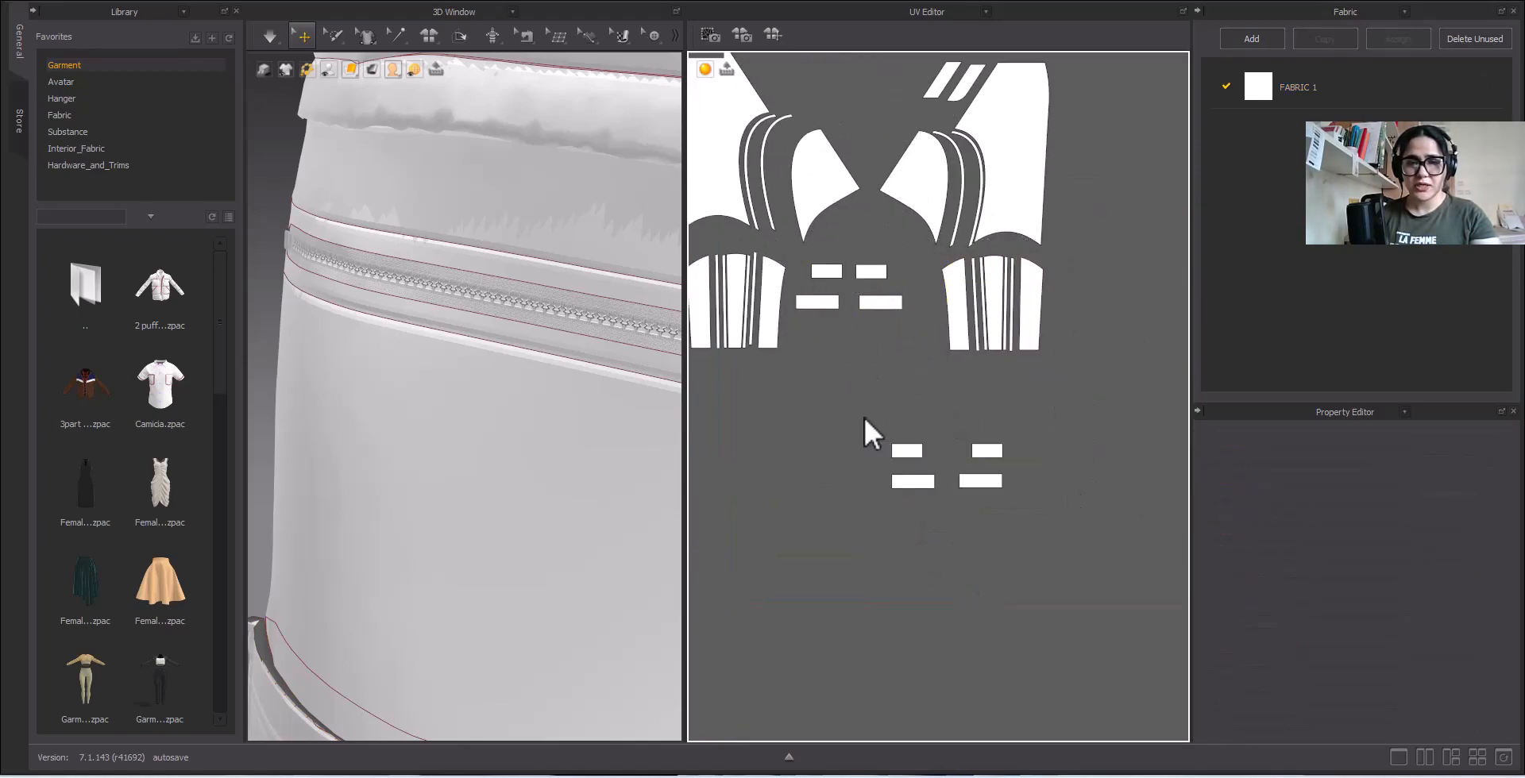
Step: Place the remaining four small rectangular pieces in two more rows beneath the first ones
left_click_drag(945, 508, 945, 508)
left_click_drag(827, 351, 823, 346)
left_click(842, 379)
left_click_drag(917, 407, 891, 324)
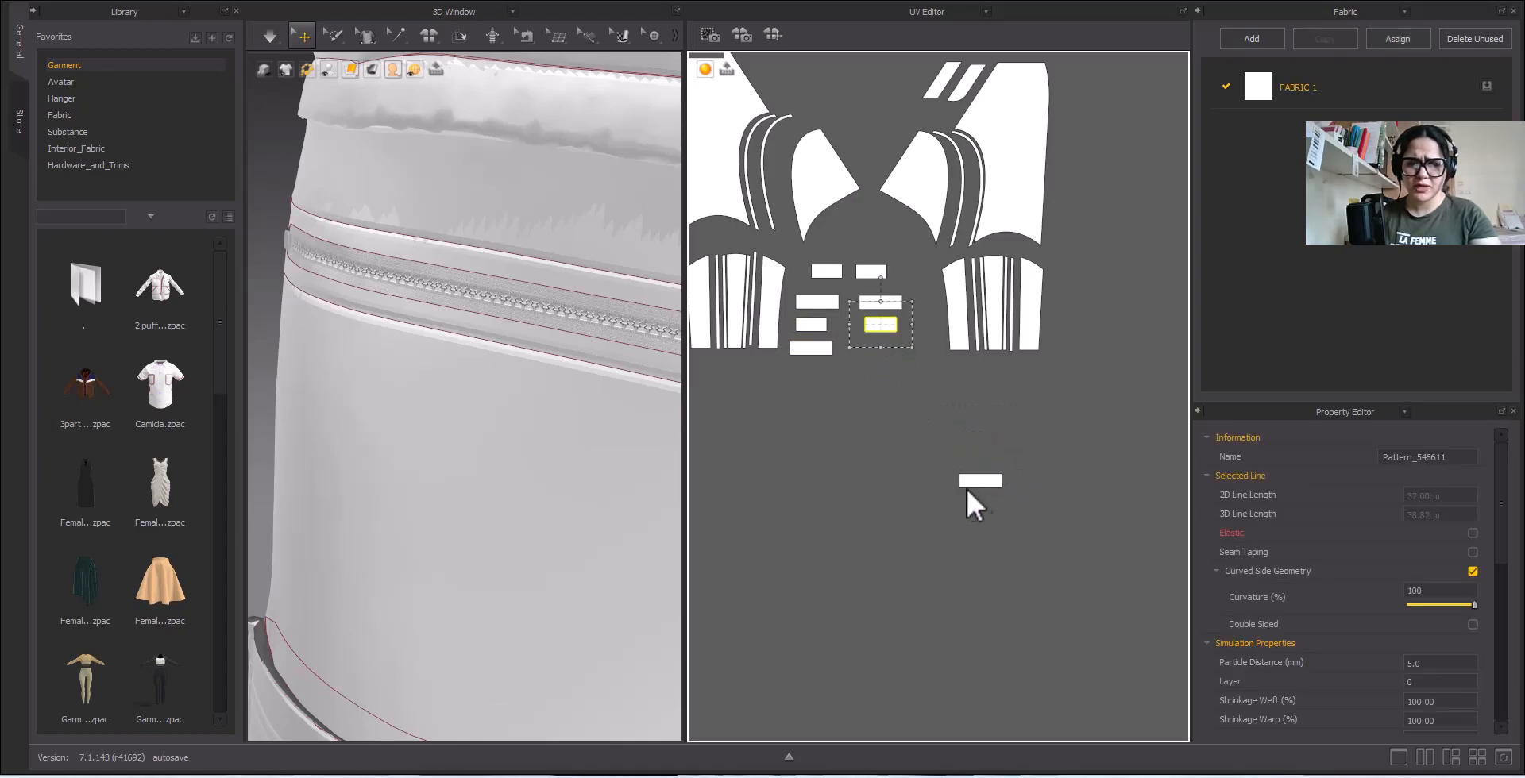
left_click_drag(992, 483, 893, 351)
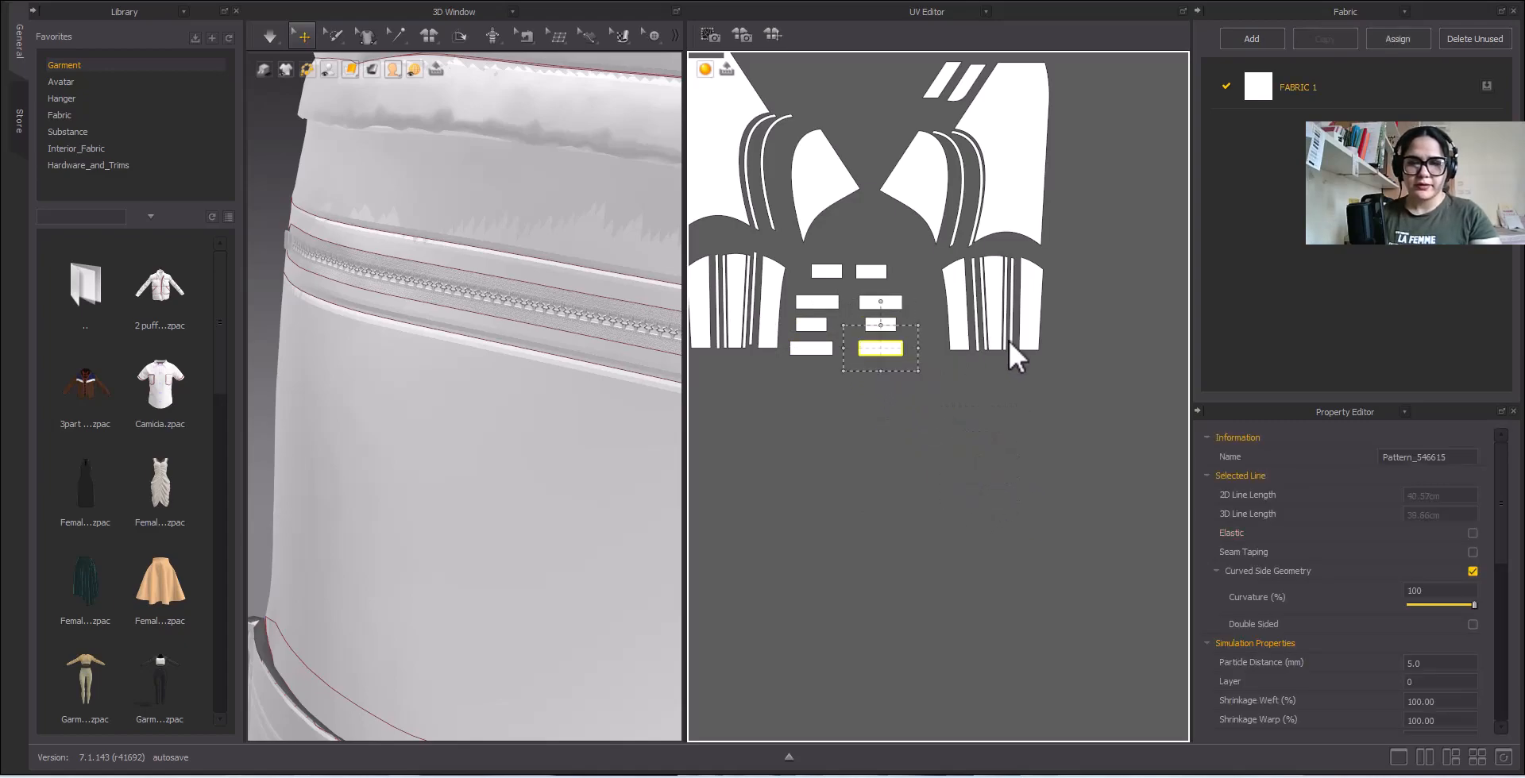
Step: Space the narrow strips evenly between the wider pieces of the right front lower leg group
scroll(981, 298, "up", 2)
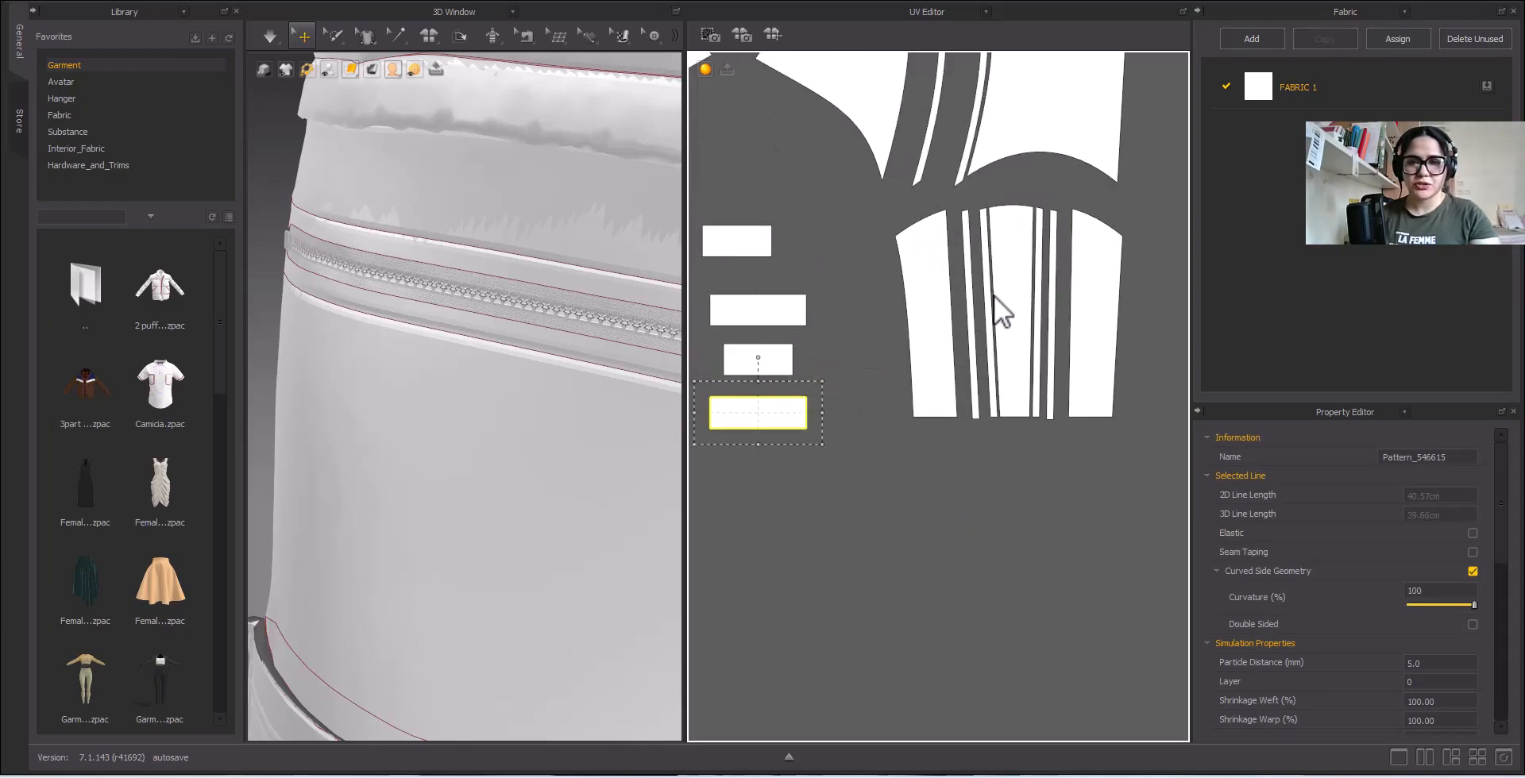
scroll(989, 303, "up", 3)
scroll(987, 301, "down", 4)
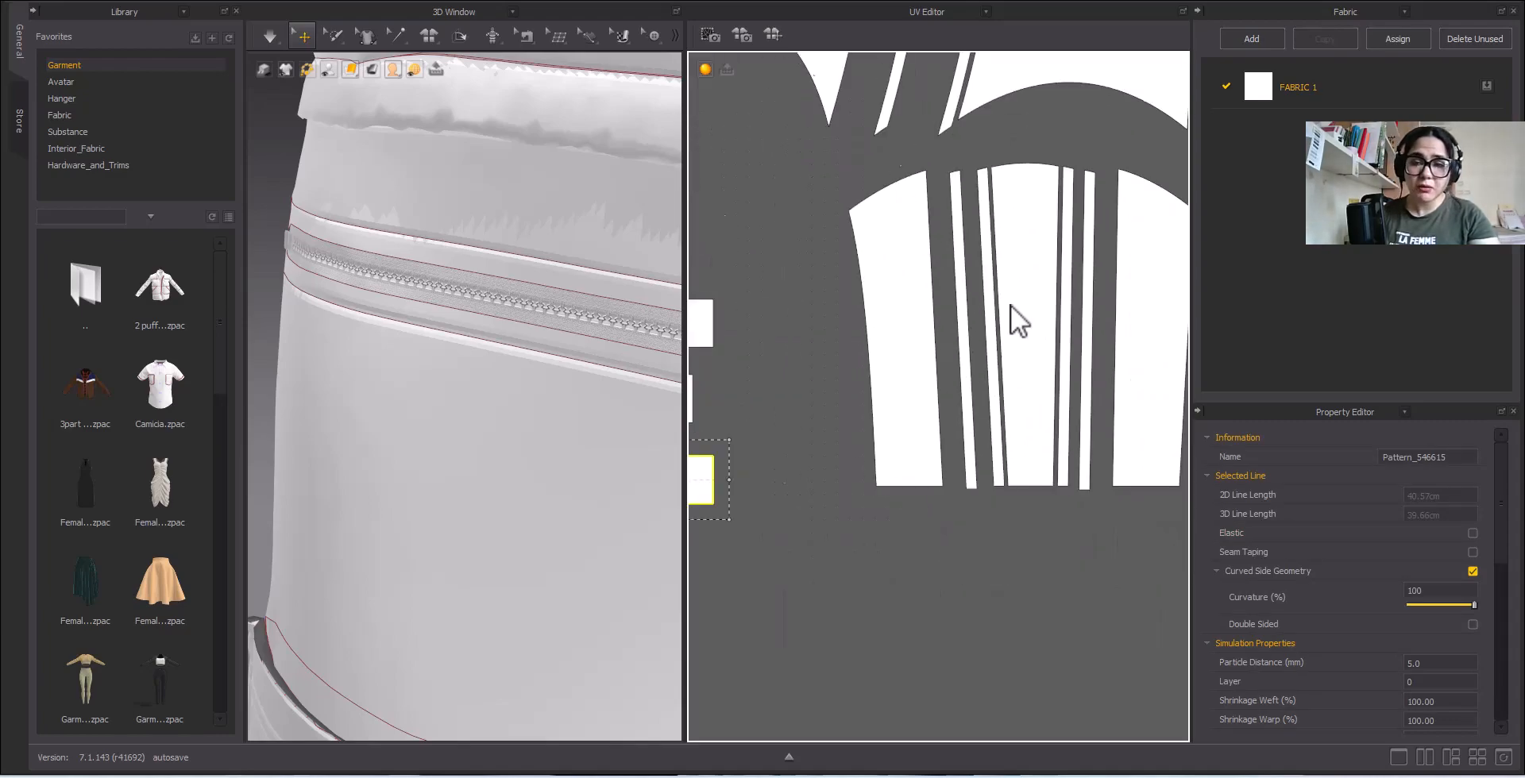
middle_click_drag(1117, 337, 981, 321)
left_click(982, 321)
left_click_drag(982, 321, 932, 349)
left_click(1103, 345)
left_click(1022, 498)
left_click(977, 453)
left_click_drag(840, 367, 846, 369)
left_click_drag(902, 393, 894, 393)
left_click(889, 465)
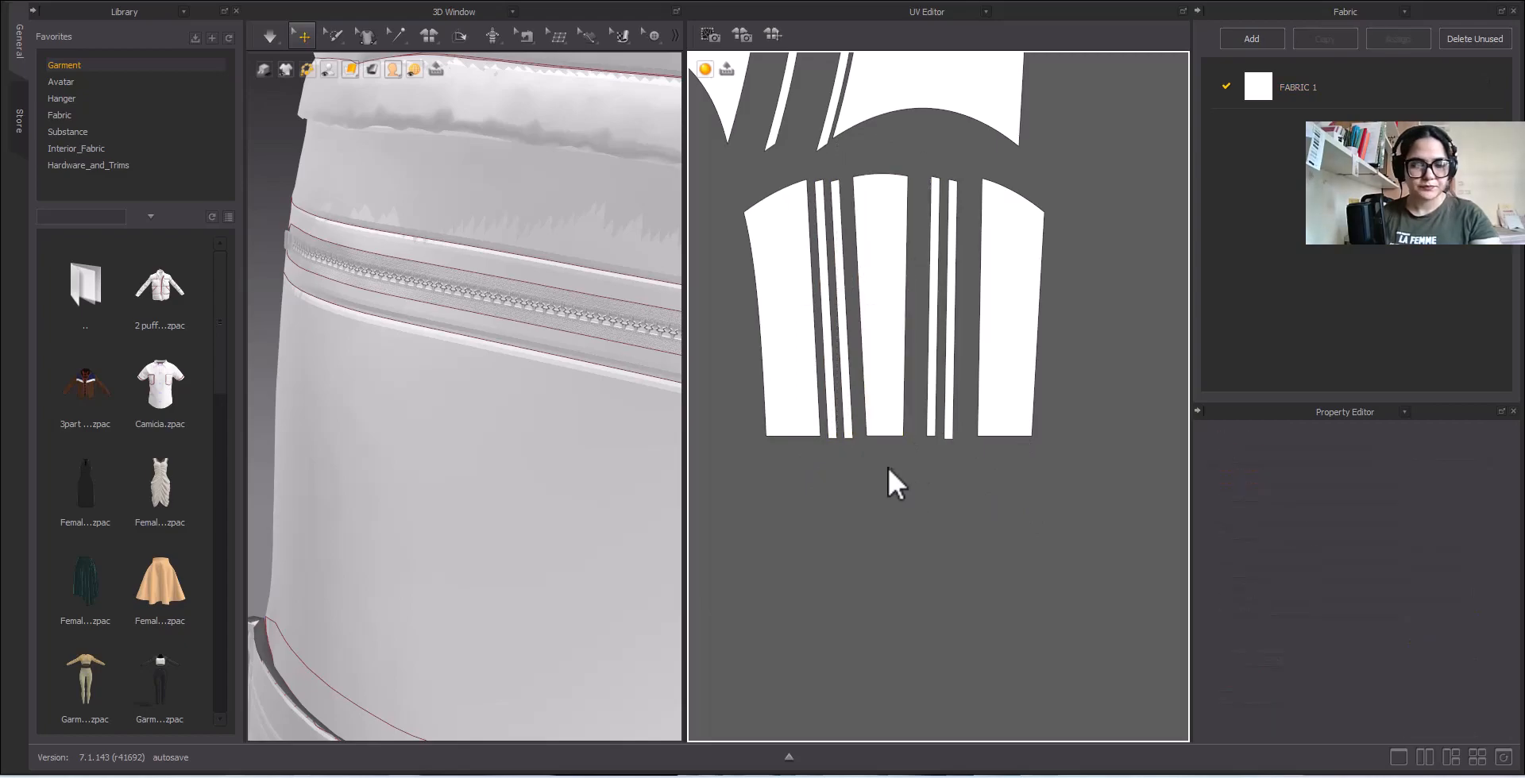
Step: Adjust the spacing of the narrow strips in the other lower leg group
scroll(879, 470, "up", 5)
key("space")
key("space")
scroll(794, 513, "down", 2)
scroll(834, 483, "up", 5)
left_click_drag(856, 436, 856, 436)
middle_click_drag(842, 441, 894, 487)
scroll(914, 470, "up", 5)
scroll(888, 493, "down", 3)
Step: Move the back lower leg pieces into the free space below the front lower leg pieces
left_click_drag(883, 466, 794, 336)
left_click(740, 411)
scroll(747, 387, "down", 3)
scroll(794, 337, "down", 2)
middle_click_drag(899, 508, 851, 470)
mouse_move(851, 469)
left_mouse_down()
mouse_move(915, 459)
mouse_move(816, 303)
left_mouse_up()
left_click(902, 429)
Step: Place the two large back leg pieces one above the other beside the front leg pieces, inside the 0-1 tile
left_click(877, 417)
left_click_drag(885, 422, 826, 289)
left_click_drag(881, 389, 954, 463)
left_click_drag(922, 442, 826, 367)
left_click_drag(860, 451, 797, 403)
left_click_drag(698, 278, 993, 538)
left_click(993, 537)
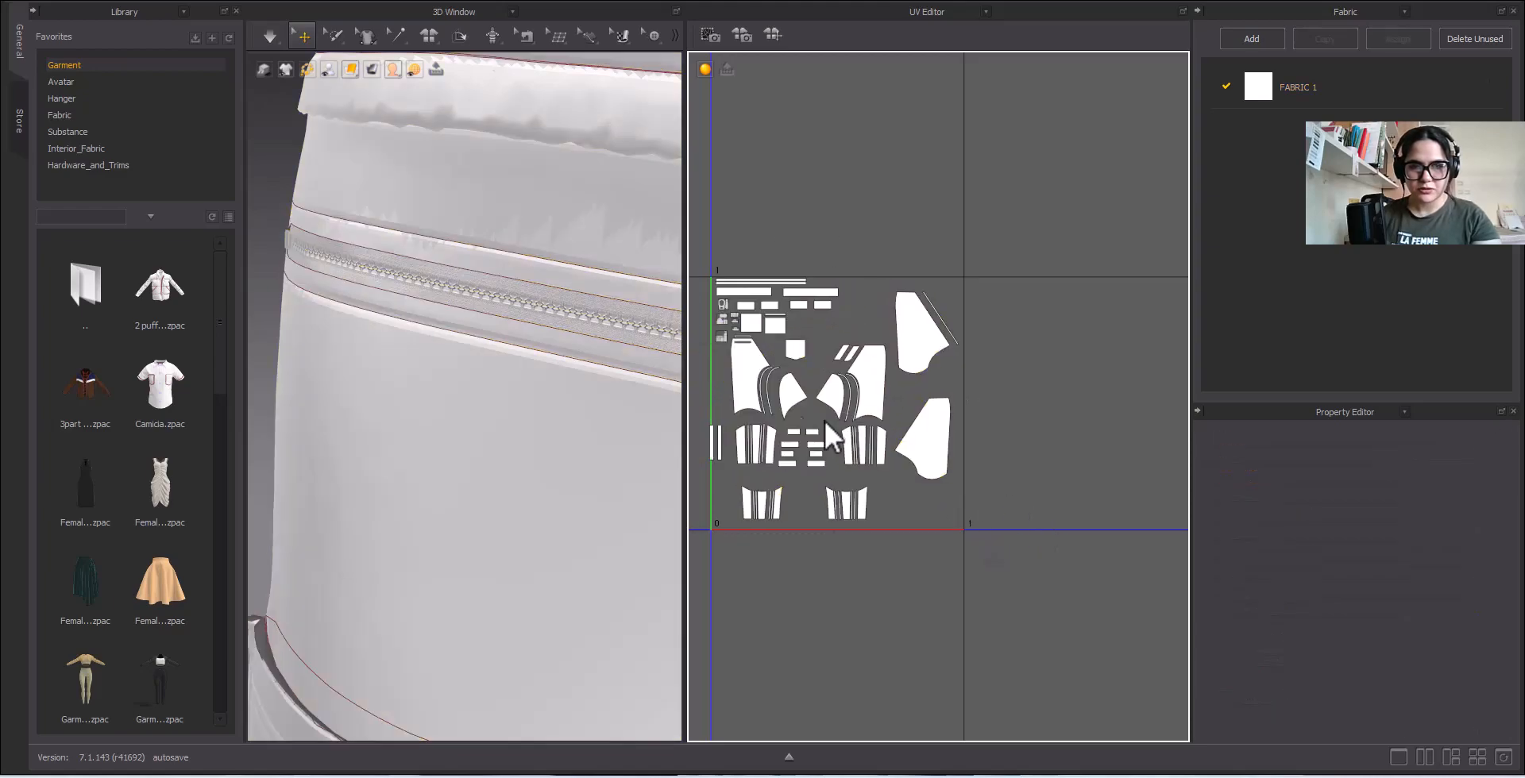
Step: Shift the first front upper leg piece to the tile's left edge and regroup its curved strips and inner panel beside it
middle_click_drag(667, 444, 649, 417)
middle_click_drag(715, 417, 819, 415)
left_click(935, 493)
left_click(905, 420)
scroll(865, 393, "down", 3)
left_click_drag(874, 320, 829, 336)
left_click_drag(880, 279, 934, 415)
left_click_drag(914, 376, 876, 386)
key("ctrl+z")
left_click_drag(872, 286, 963, 436)
mouse_move(912, 384)
left_mouse_down()
mouse_move(892, 389)
mouse_move(930, 386)
left_mouse_up()
left_click(945, 447)
Step: Move the pocket piece closer to the first front leg piece and nudge the two narrow strips inside the tile edge
left_click_drag(977, 272, 885, 278)
left_click_drag(797, 475, 810, 475)
left_click_drag(779, 479, 790, 479)
left_click(989, 372)
Step: Adjust the position of the second front upper leg pieces relative to the first leg group
middle_click_drag(989, 372, 881, 343)
left_click_drag(945, 341, 920, 340)
left_click(998, 340)
middle_click_drag(1031, 339, 931, 326)
Step: Try laying the upper back leg piece and its strip sideways beside the small top pieces, and undo the attempt
left_click_drag(843, 209, 956, 346)
left_click(801, 208)
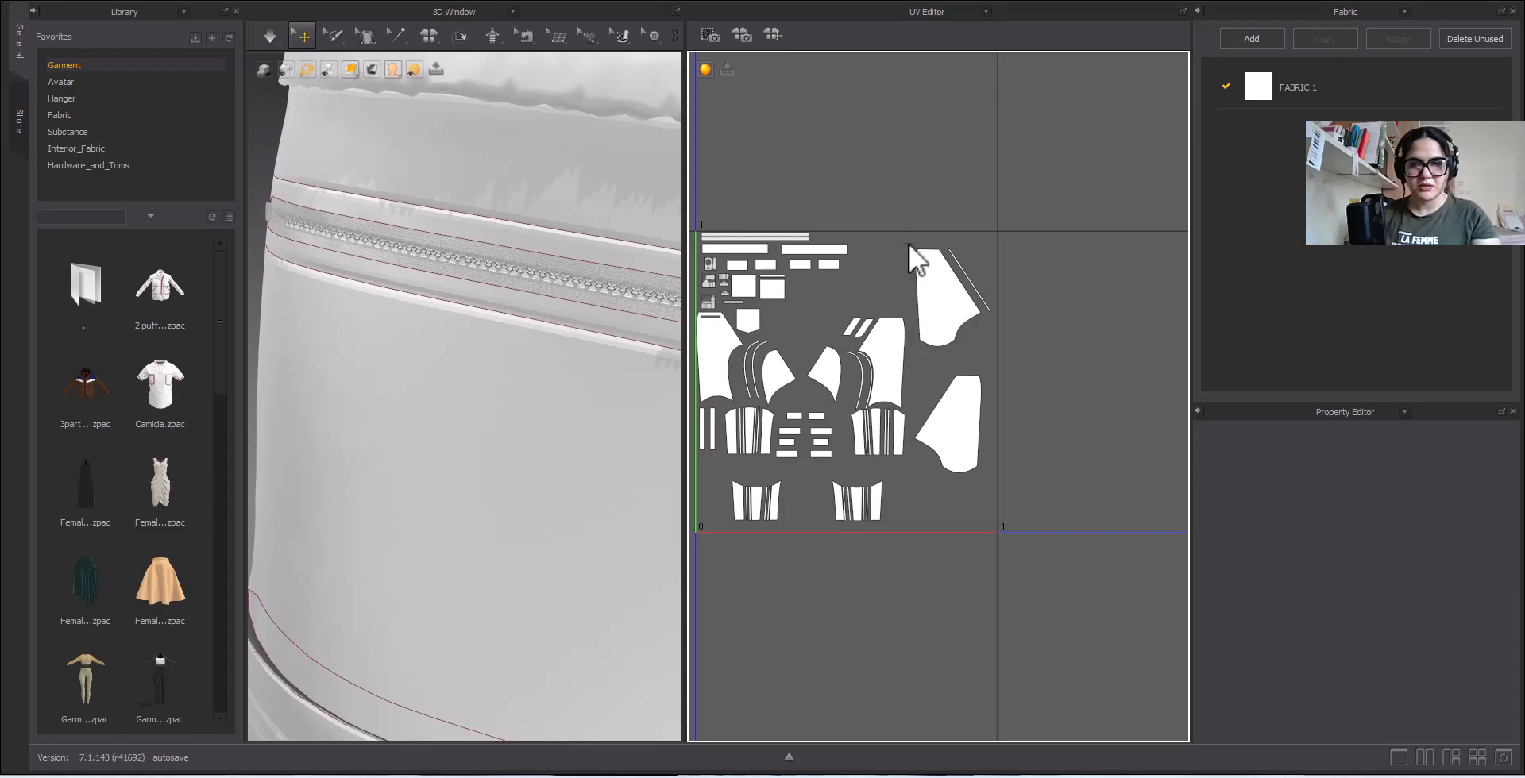
left_click_drag(1018, 368, 1018, 368)
left_click_drag(954, 208, 797, 297)
left_click_drag(966, 305, 896, 284)
left_click(1038, 489)
middle_click_drag(1037, 488, 1082, 414)
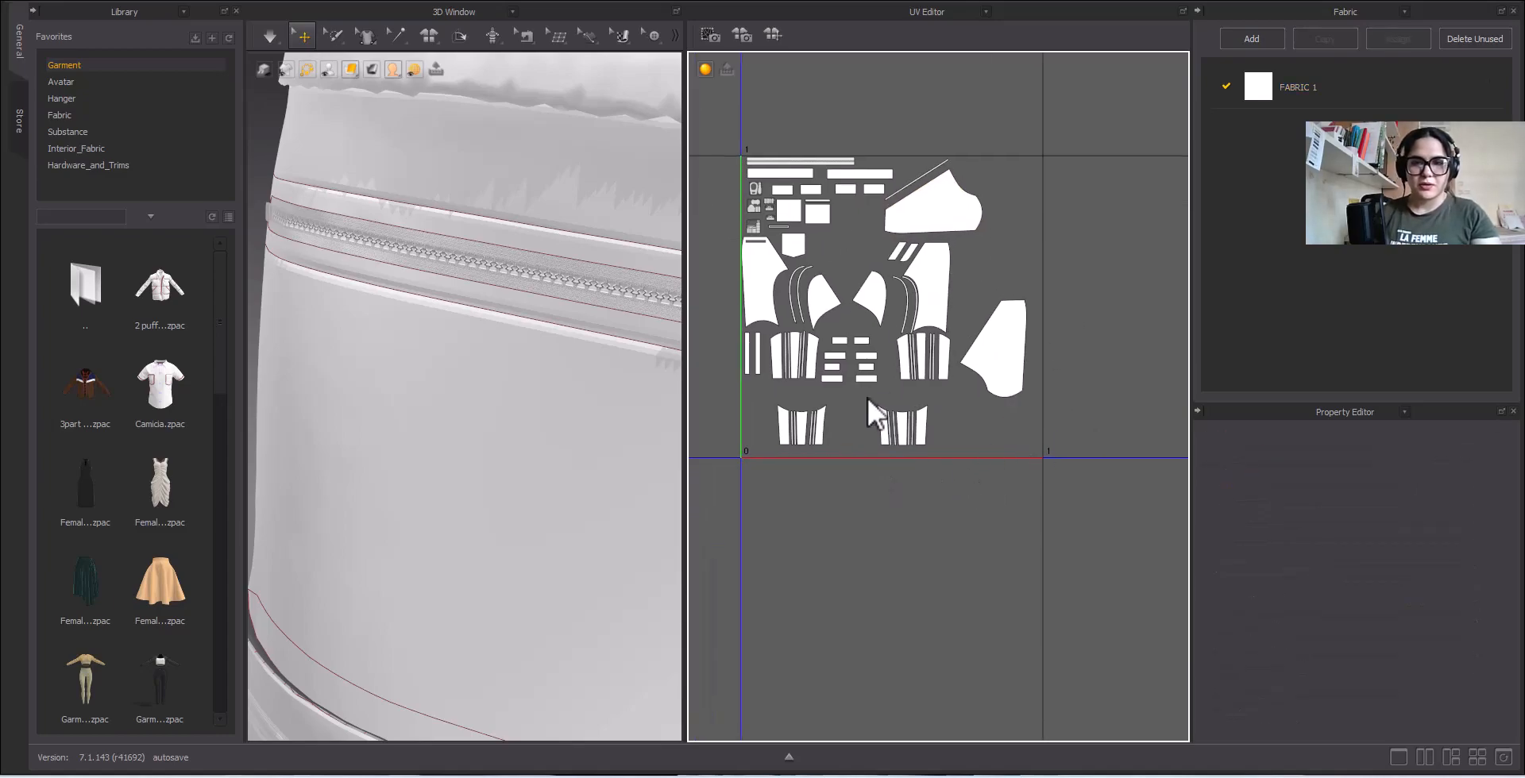
key("ctrl+z")
key("ctrl+z")
key("ctrl+z")
key("ctrl+z")
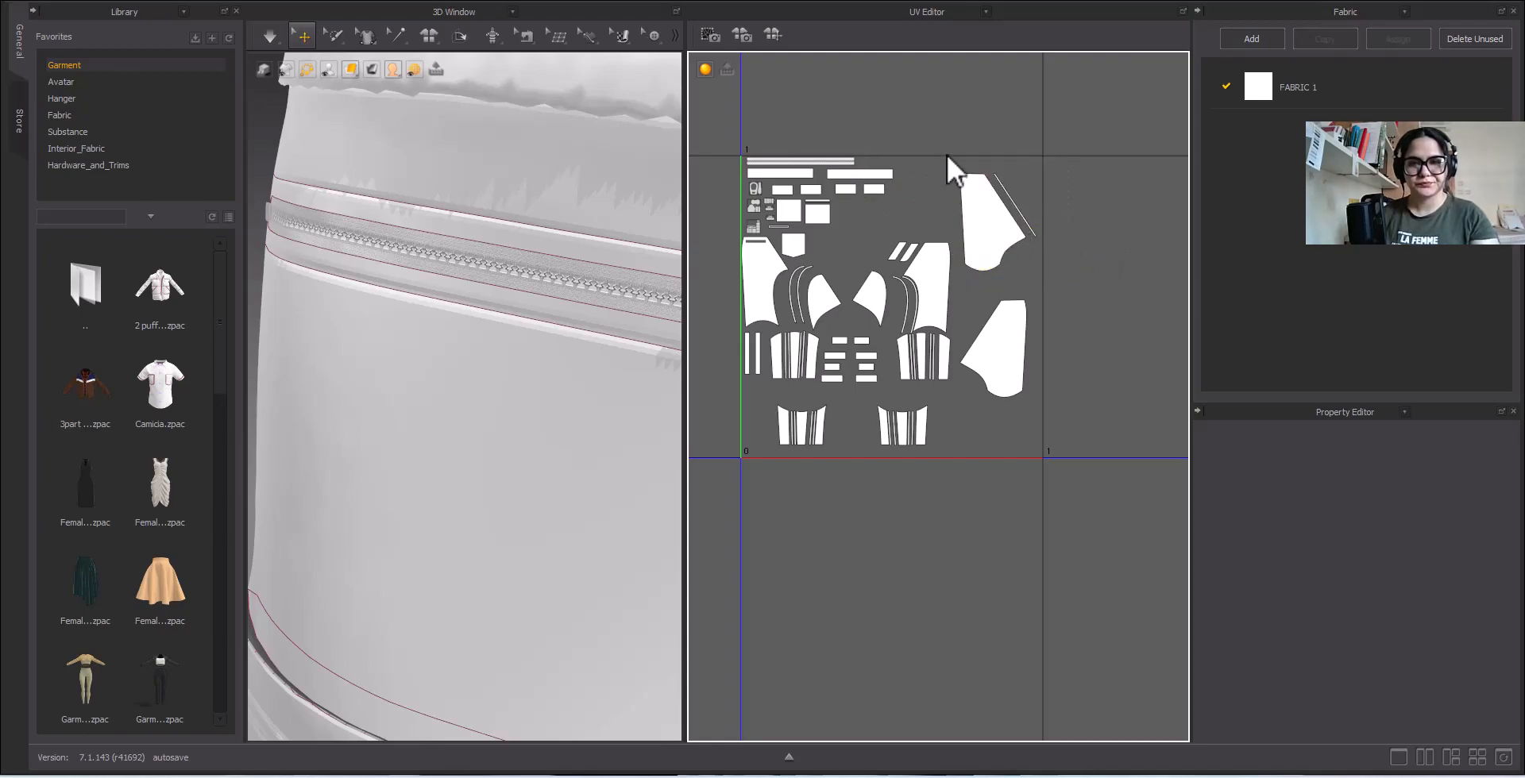
Step: Move the second front upper leg pieces up and closer to the first front leg group
left_click_drag(868, 303, 960, 329)
left_click(892, 262)
left_click_drag(937, 293, 896, 257)
Step: Move the second front lower leg set under its upper leg pieces and place one back lower leg set directly beneath it
left_click_drag(893, 325, 956, 380)
left_click_drag(940, 361, 920, 329)
left_click(888, 394)
left_click_drag(954, 453, 954, 453)
left_click_drag(922, 426, 926, 383)
Step: Move the lower of the two large back leg pieces up toward the upper one
left_click(1002, 388)
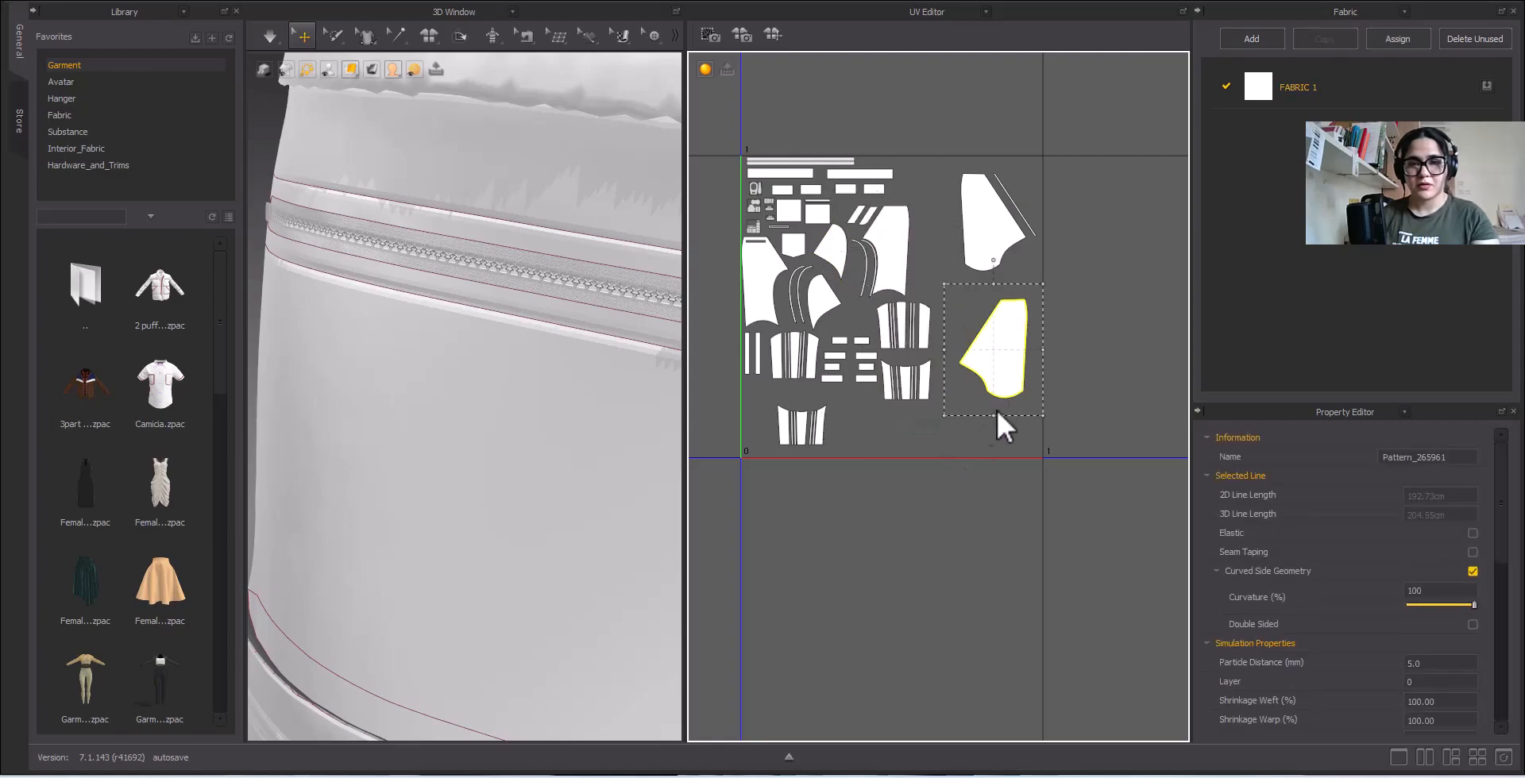
left_click(956, 292)
left_click_drag(1006, 353, 974, 333)
left_click(999, 365)
left_click(1048, 386)
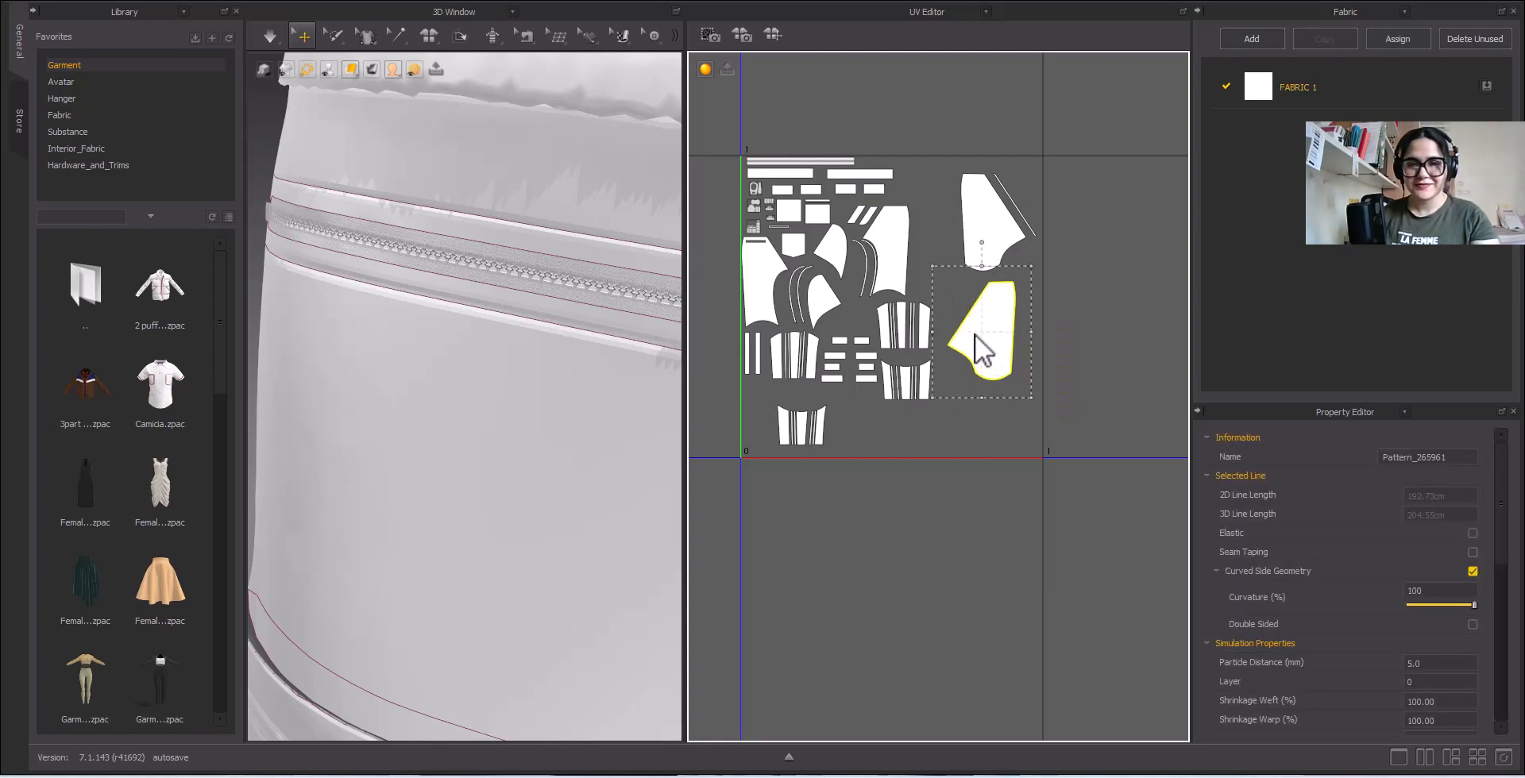
left_click(1107, 316)
Step: Shift both large back leg pieces and the narrow strip closer to the front leg pieces, nesting them tightly together
scroll(992, 218, "up", 3)
left_click_drag(987, 209, 909, 211)
left_click_drag(1003, 403, 980, 355)
left_click_drag(1049, 233, 975, 219)
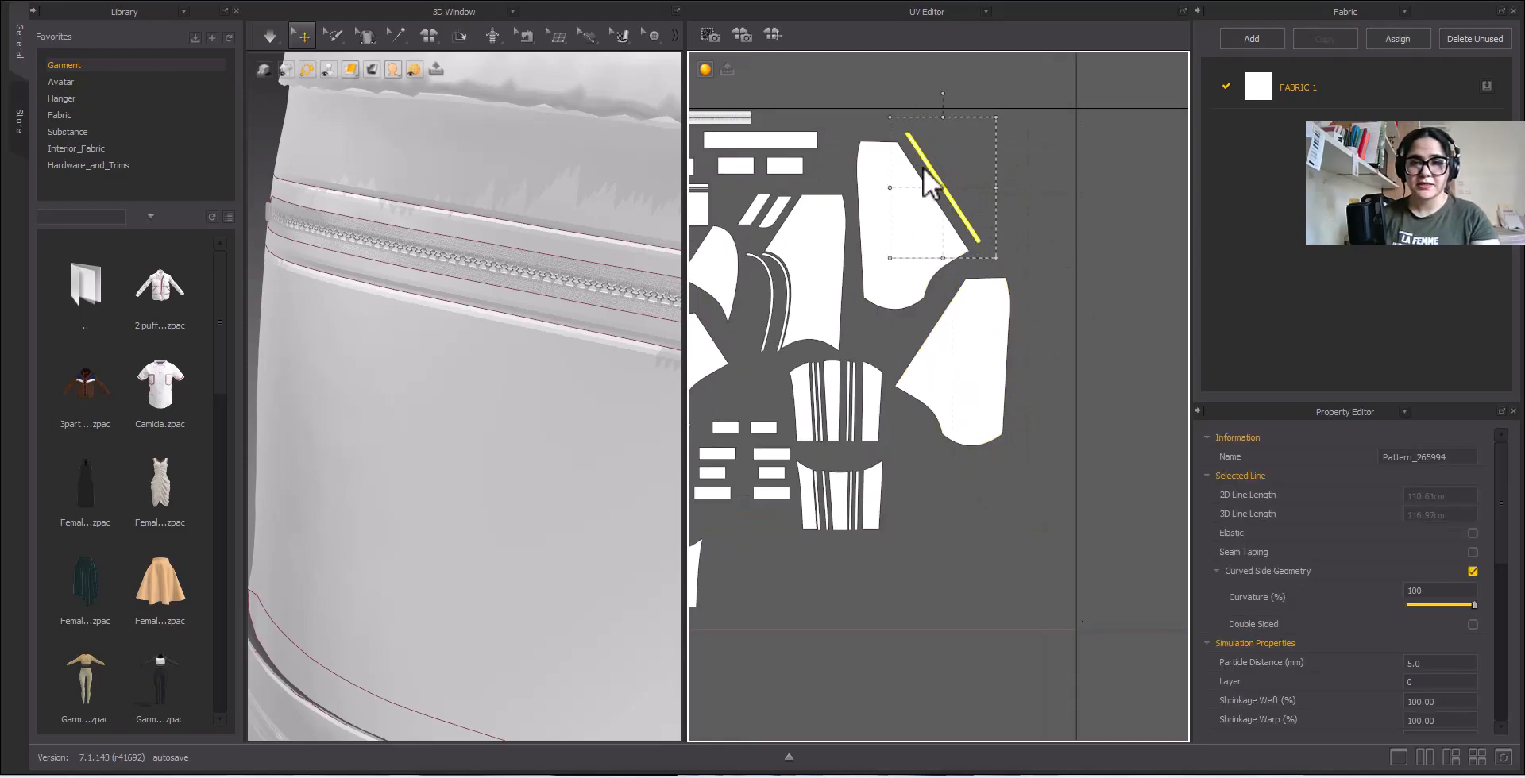
scroll(1021, 343, "down", 3)
left_click(1037, 344)
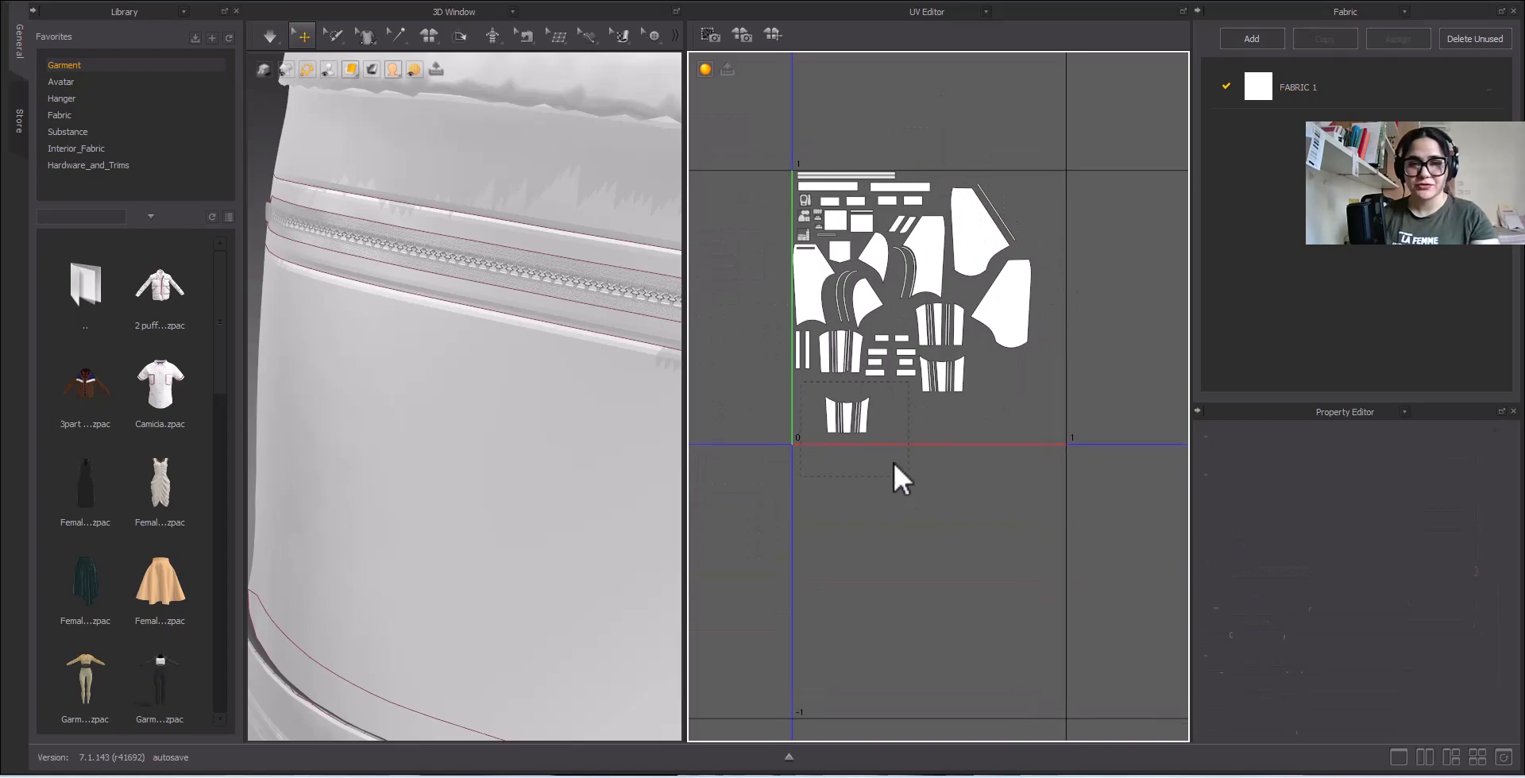
Step: Place the remaining back lower leg set beside the other one and enlarge all pieces to fill the 0-1 tile
left_click_drag(866, 429, 1023, 379)
left_click_drag(756, 150, 1077, 437)
left_click(1120, 456)
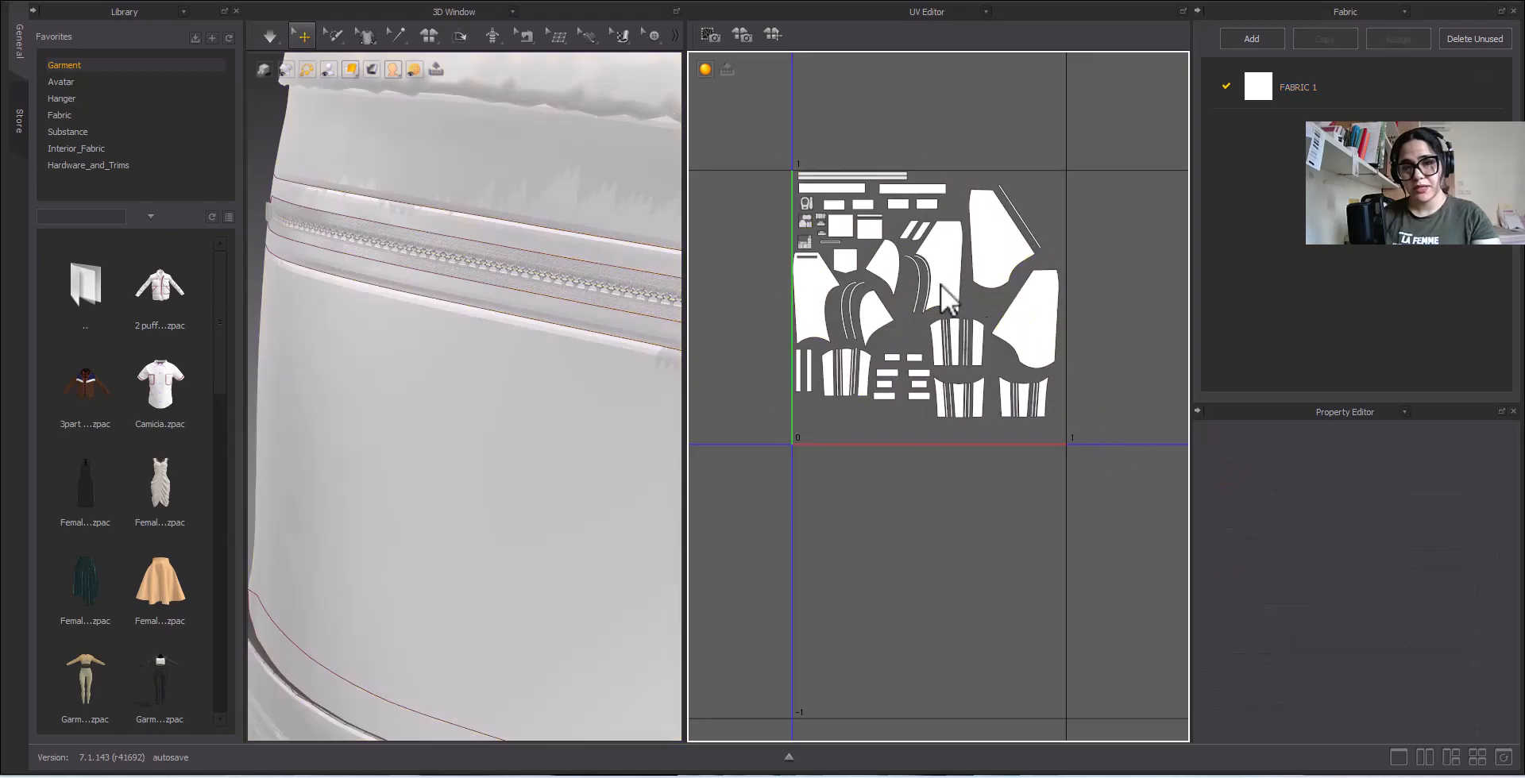
Step: Reposition all the pieces together within the 0-1 tile and check the margins along its edges
key("ctrl+a")
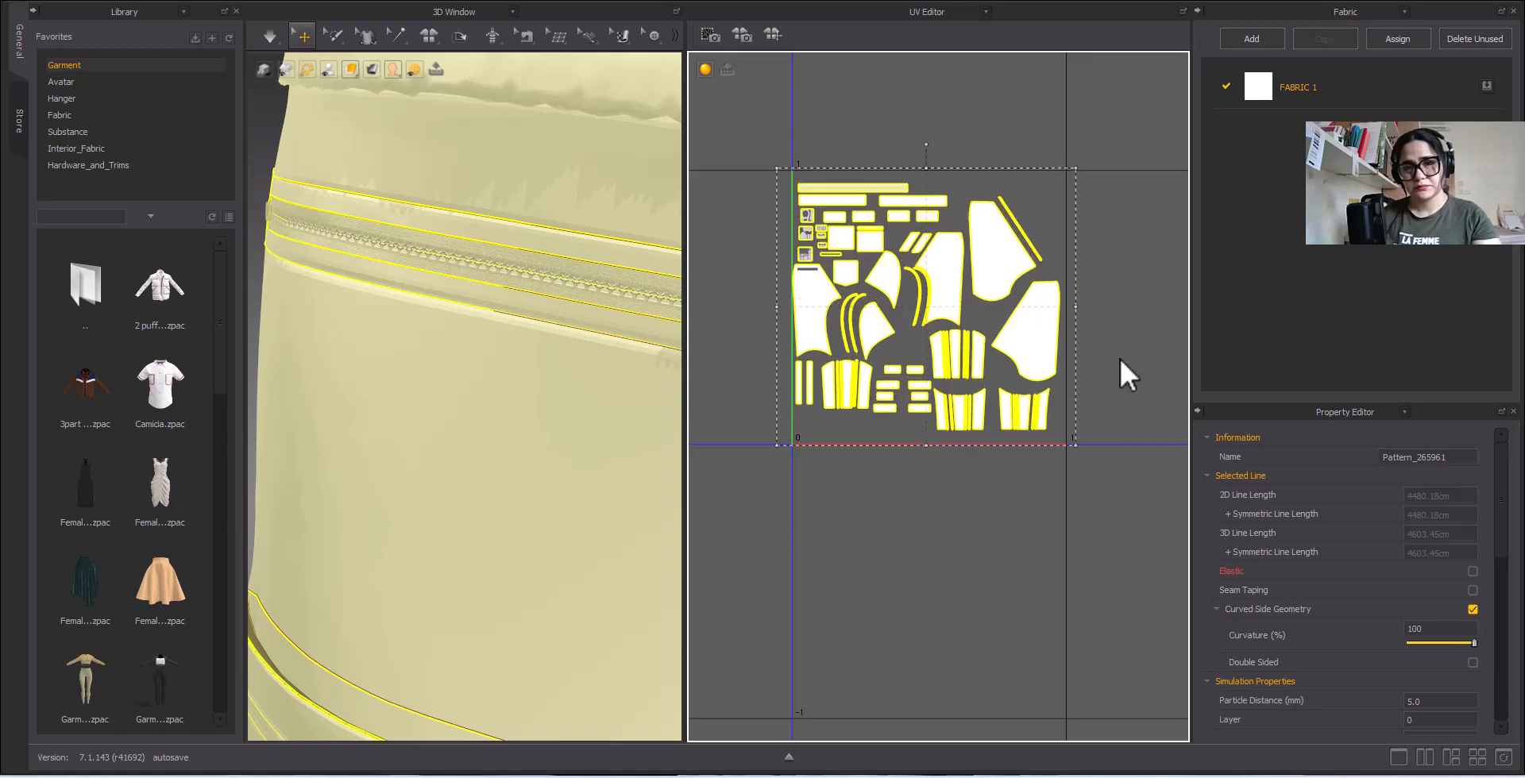
scroll(789, 291, "up", 8)
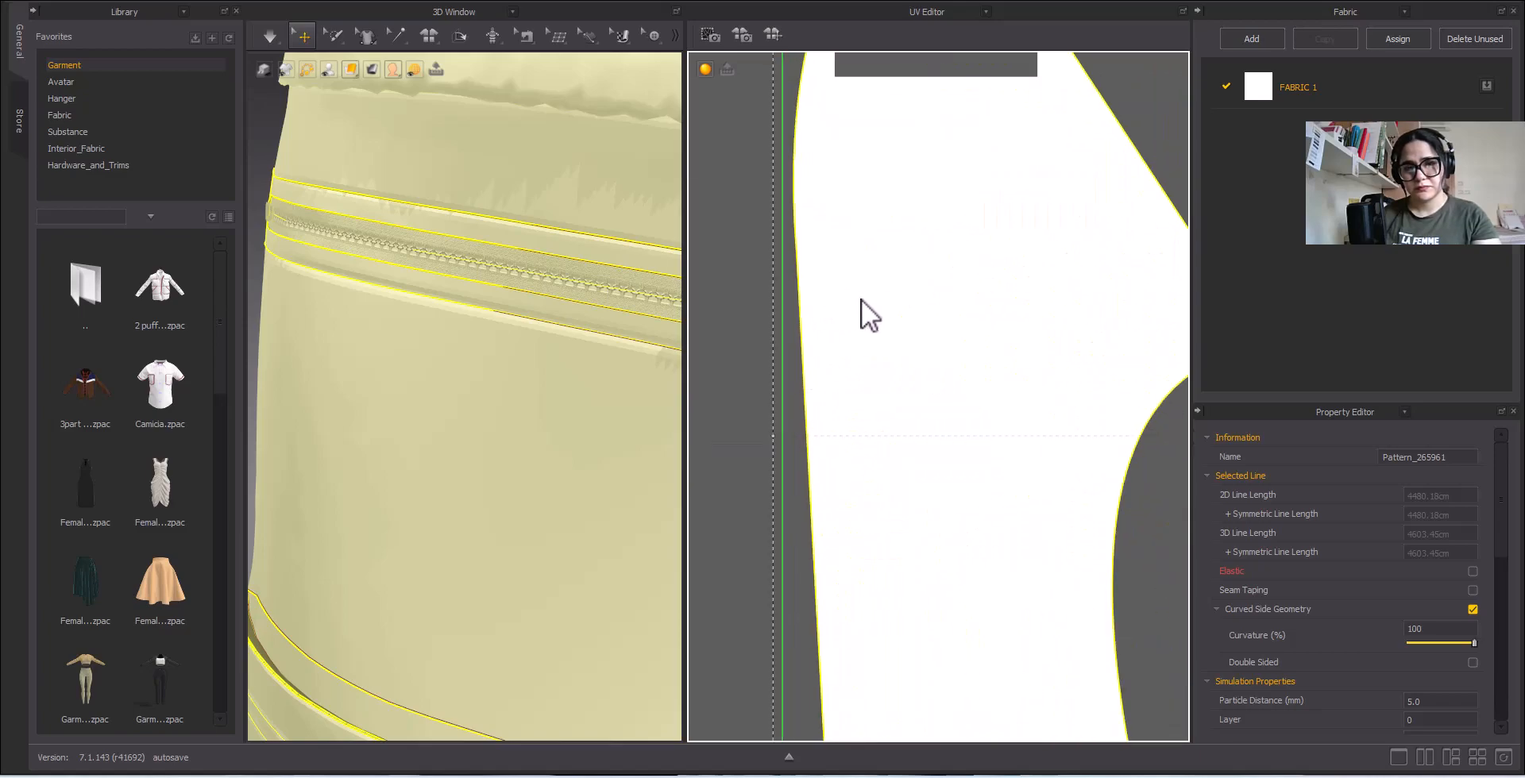
left_click(752, 367)
scroll(874, 397, "down", 6)
left_click(970, 340)
scroll(913, 341, "up", 2)
left_click(1122, 371)
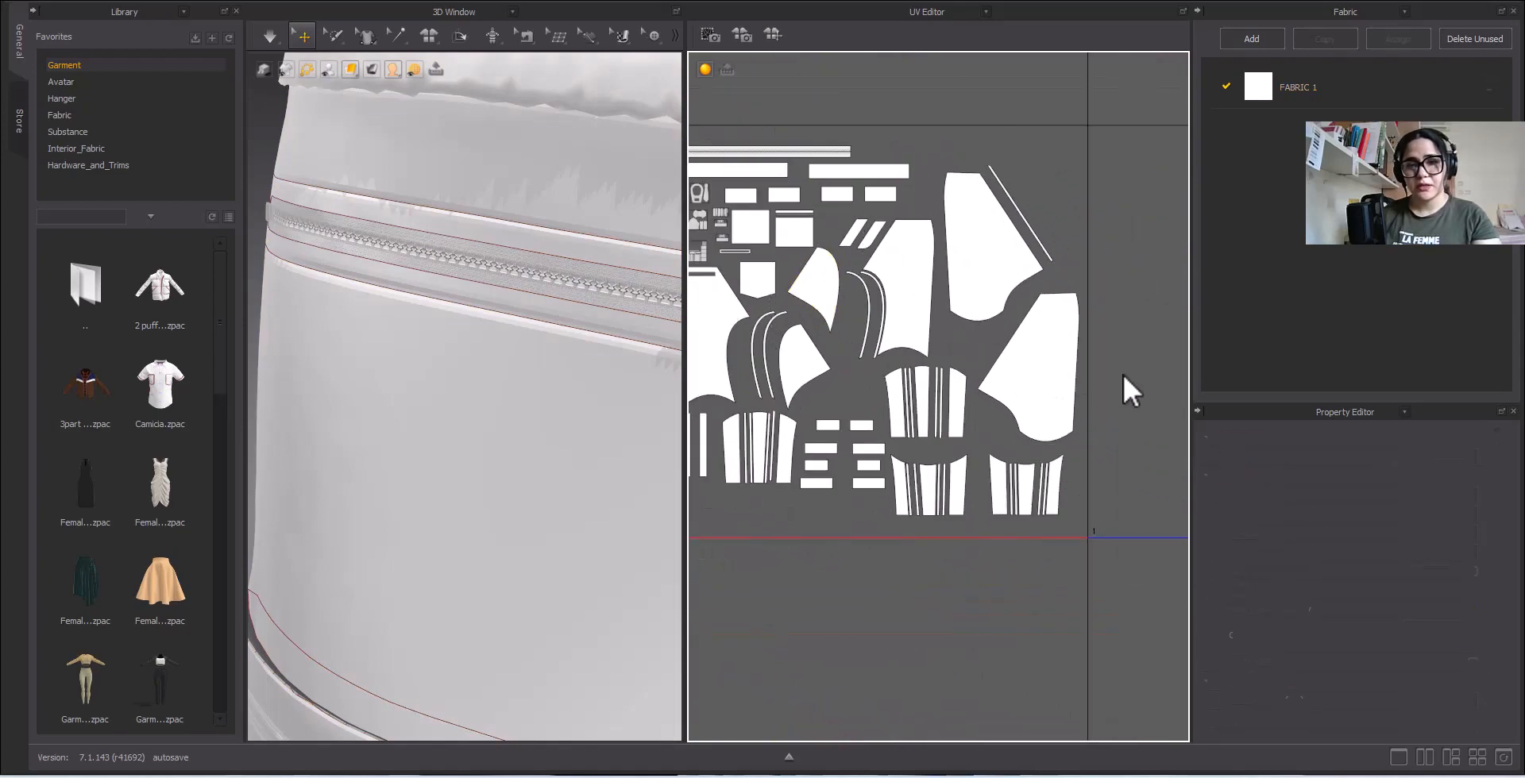
scroll(1123, 371, "down", 3)
right_click_drag(1126, 366, 1109, 402)
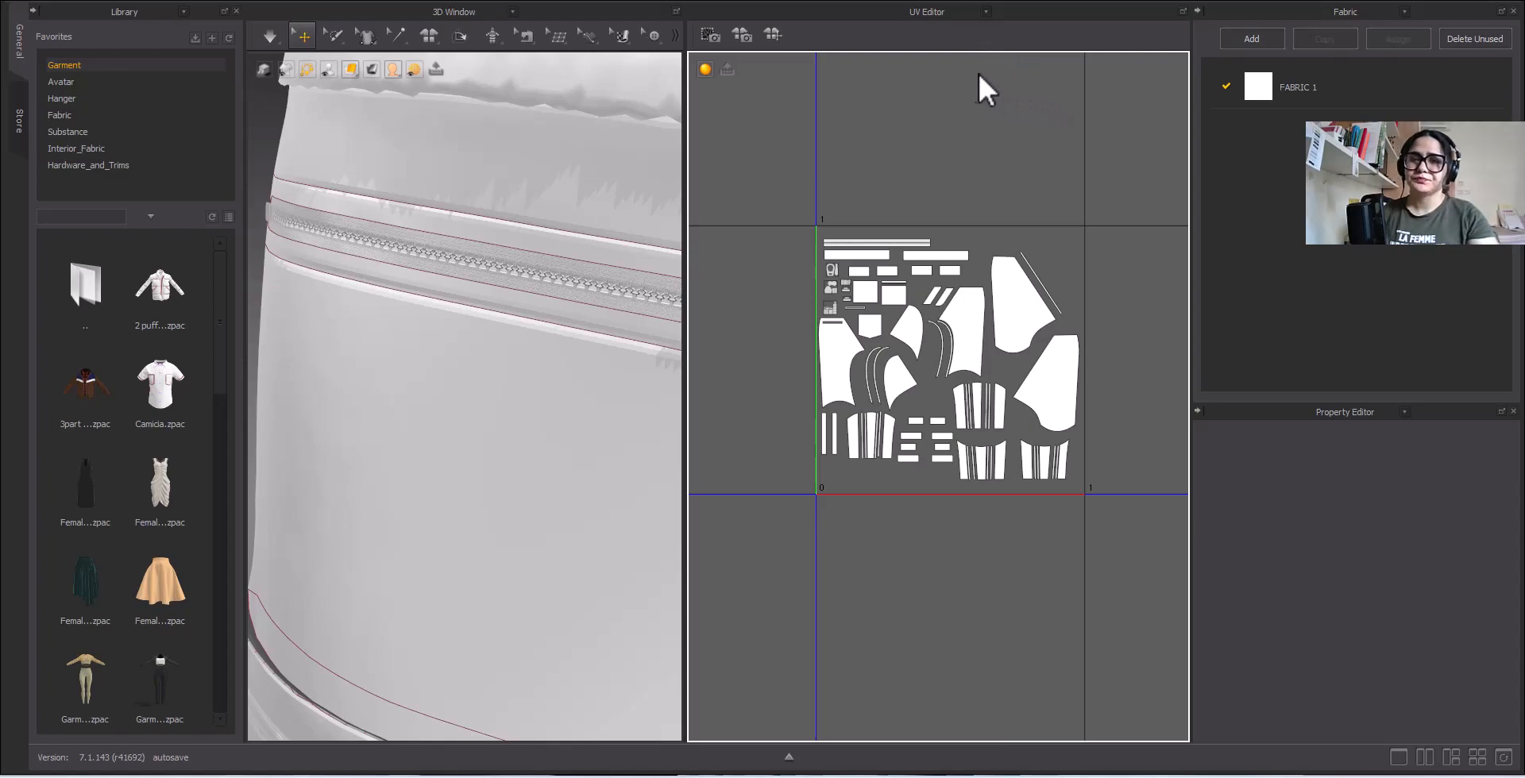
Step: Replace the UV Editor view with the 2D Pattern Window and look over the trouser patterns
left_click(977, 15)
left_click(969, 42)
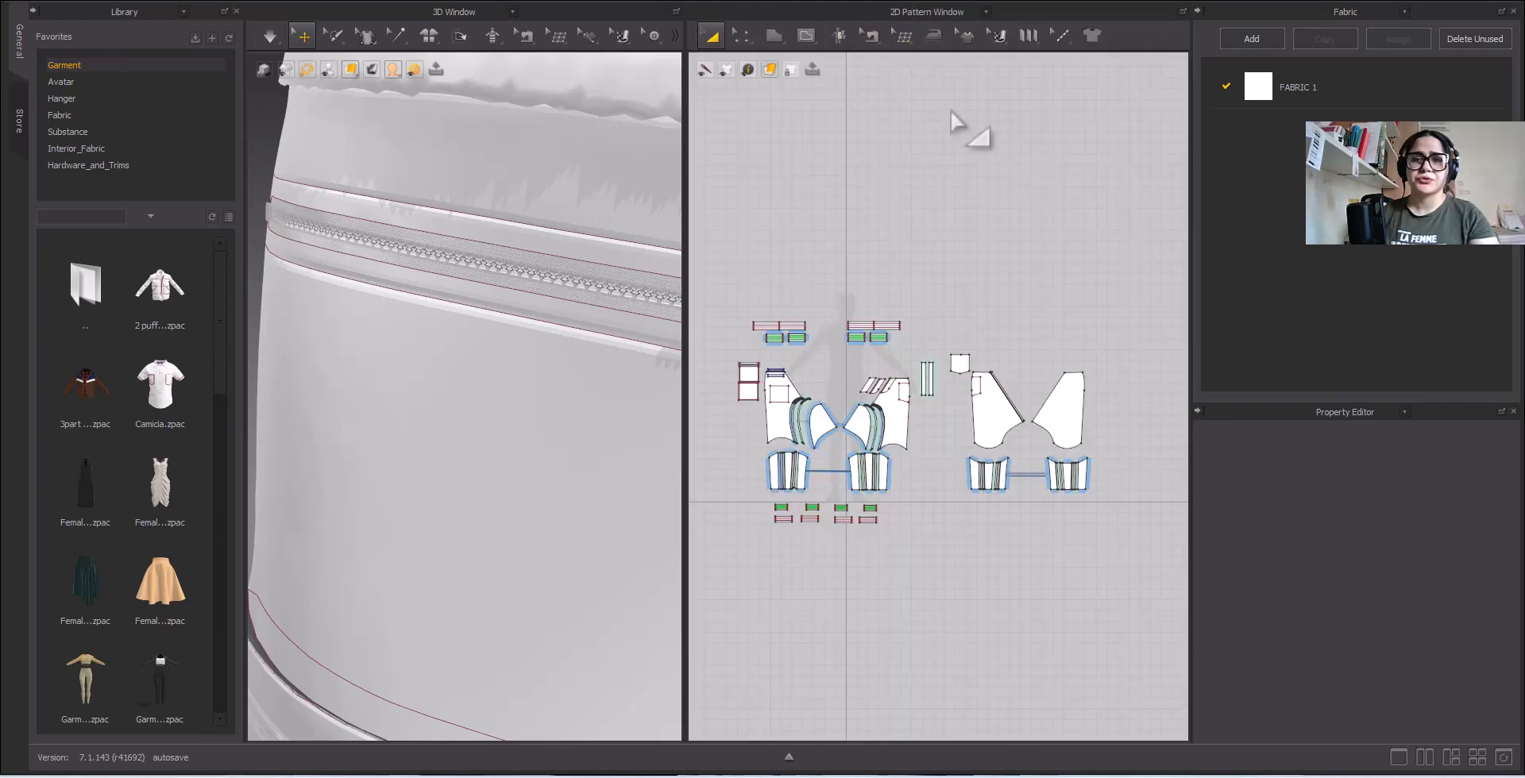
scroll(963, 255, "down", 3)
scroll(941, 373, "up", 4)
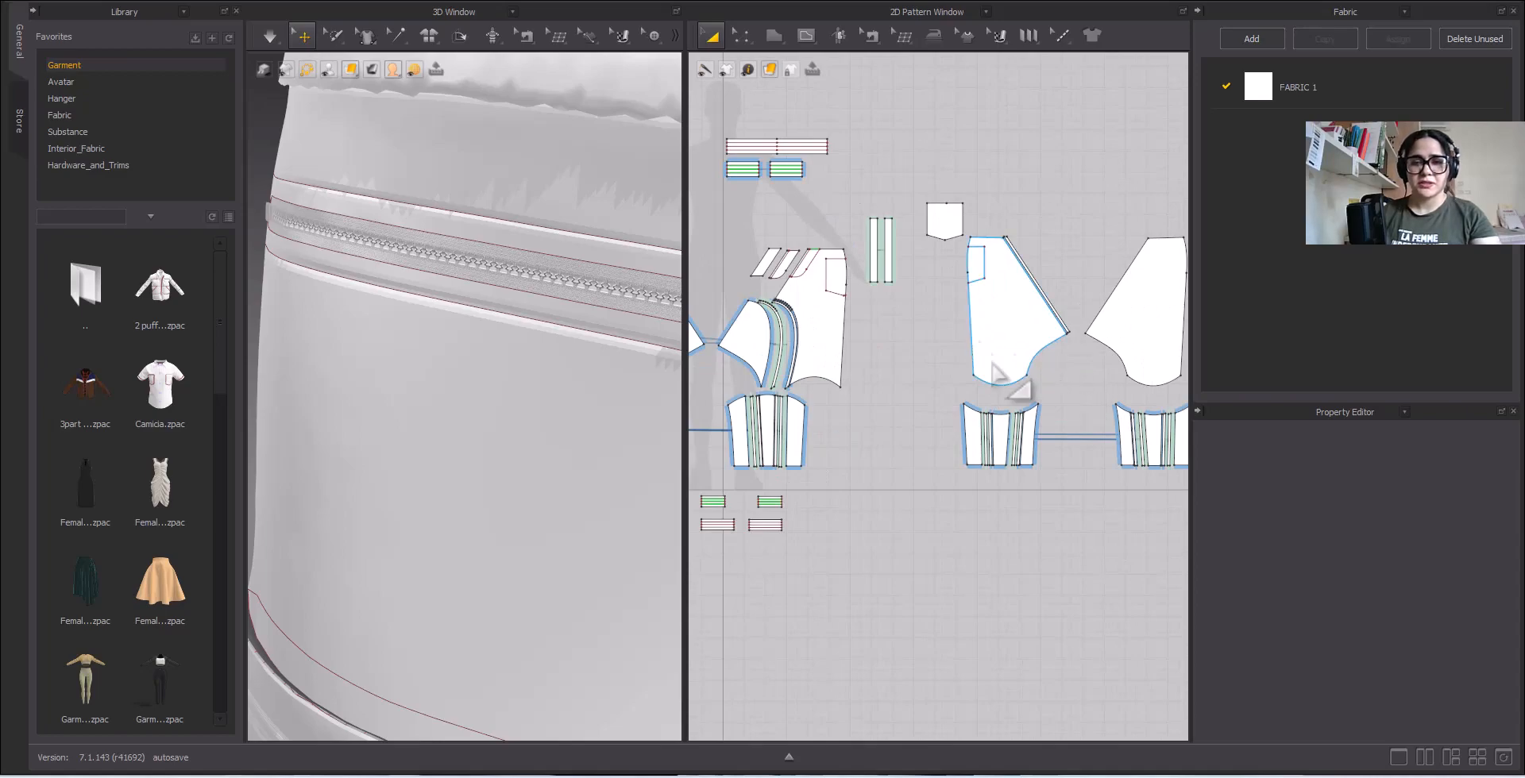
scroll(913, 359, "down", 5)
middle_click_drag(918, 358, 939, 320)
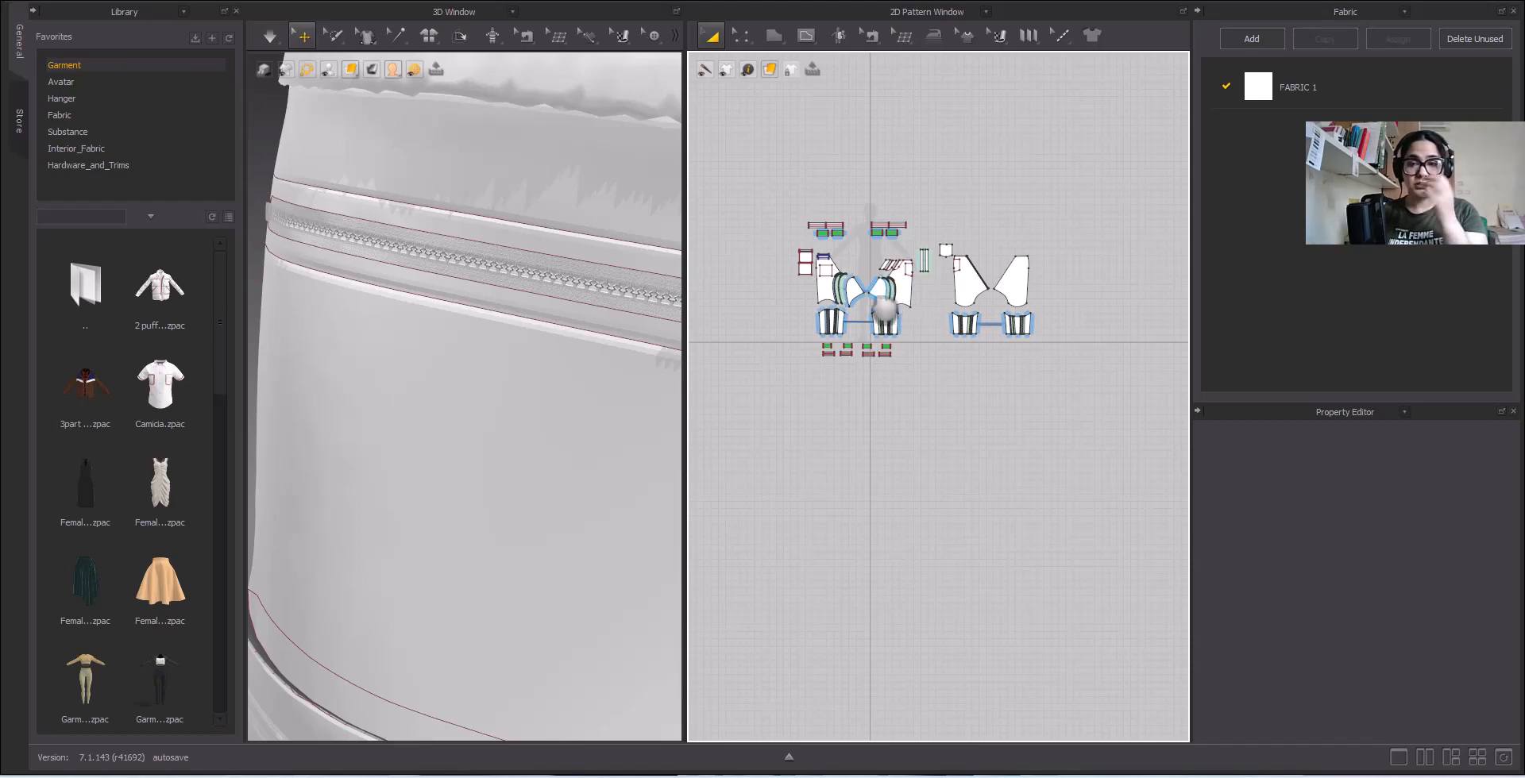
Step: Begin an FBX export of the project, naming the file uv in the cyber folder
left_click(67, 6)
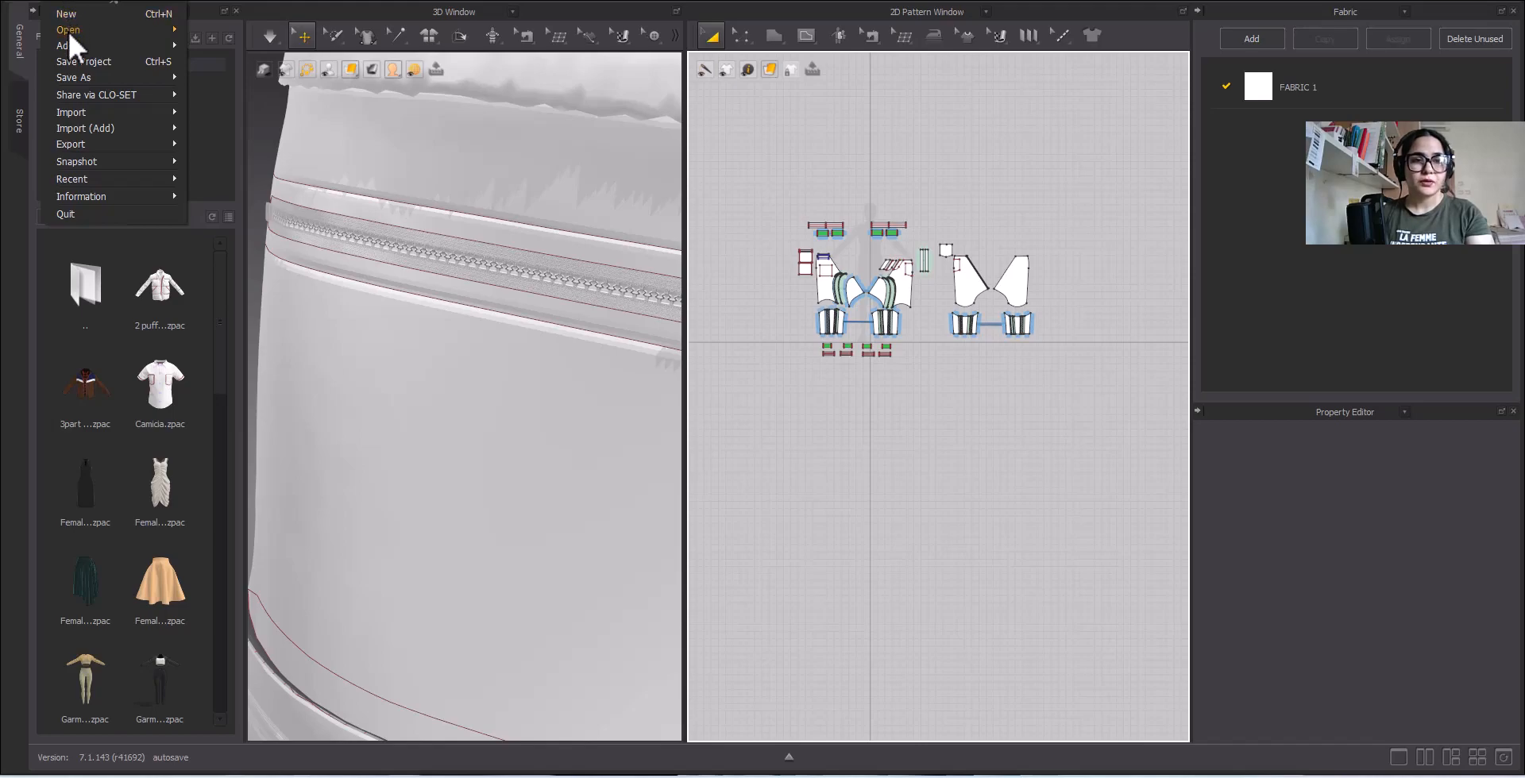
mouse_move(88, 143)
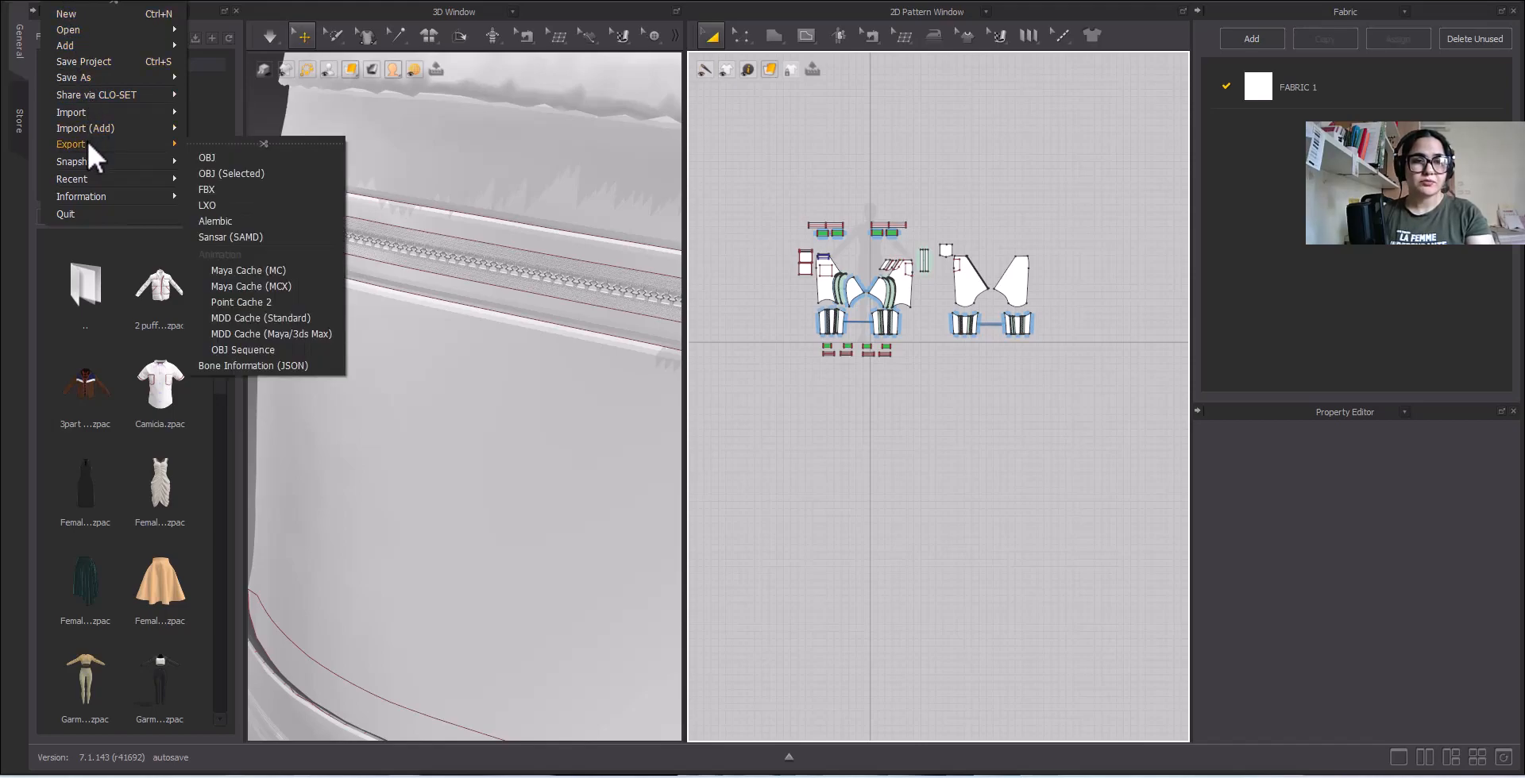
left_click(208, 189)
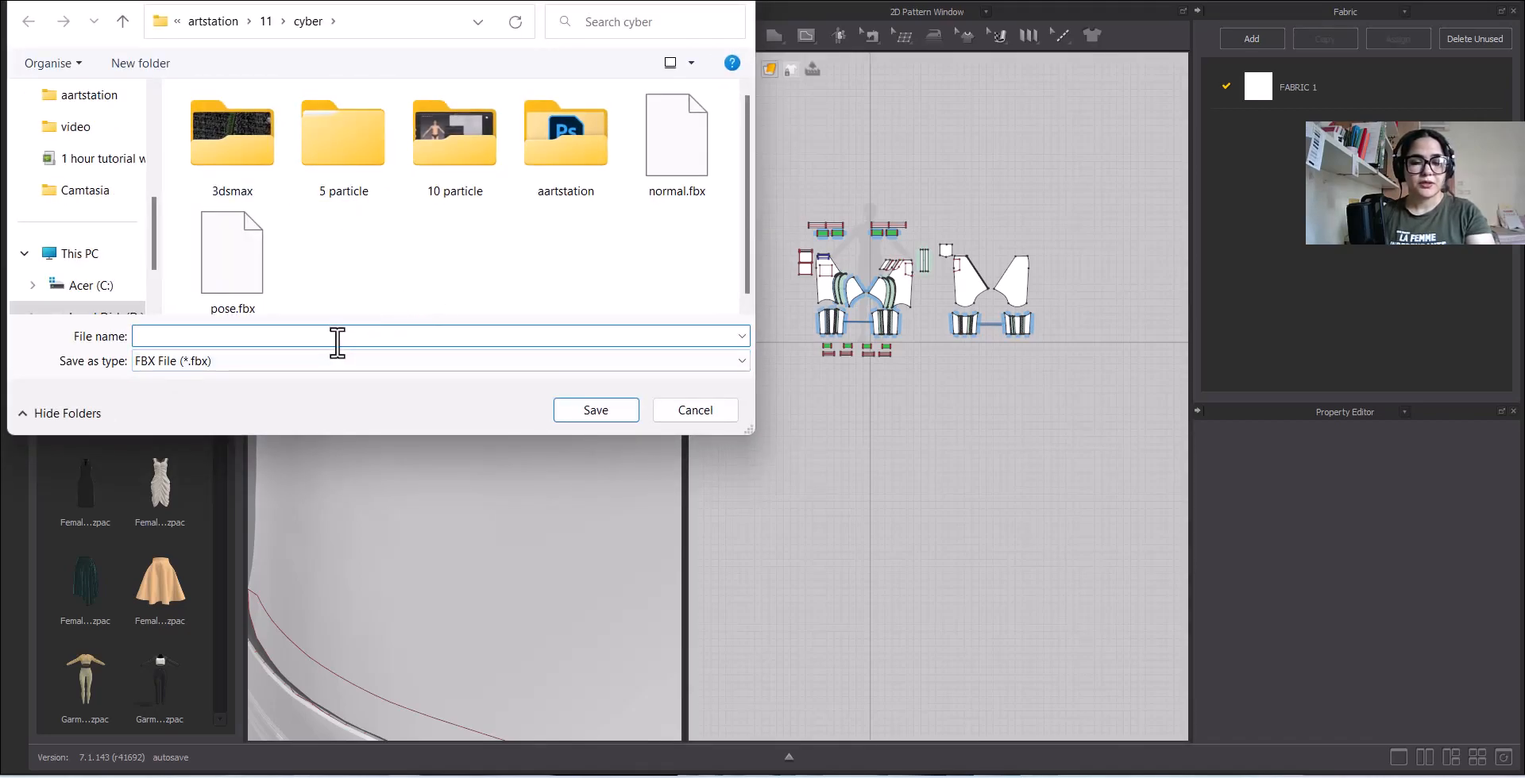
type("uv")
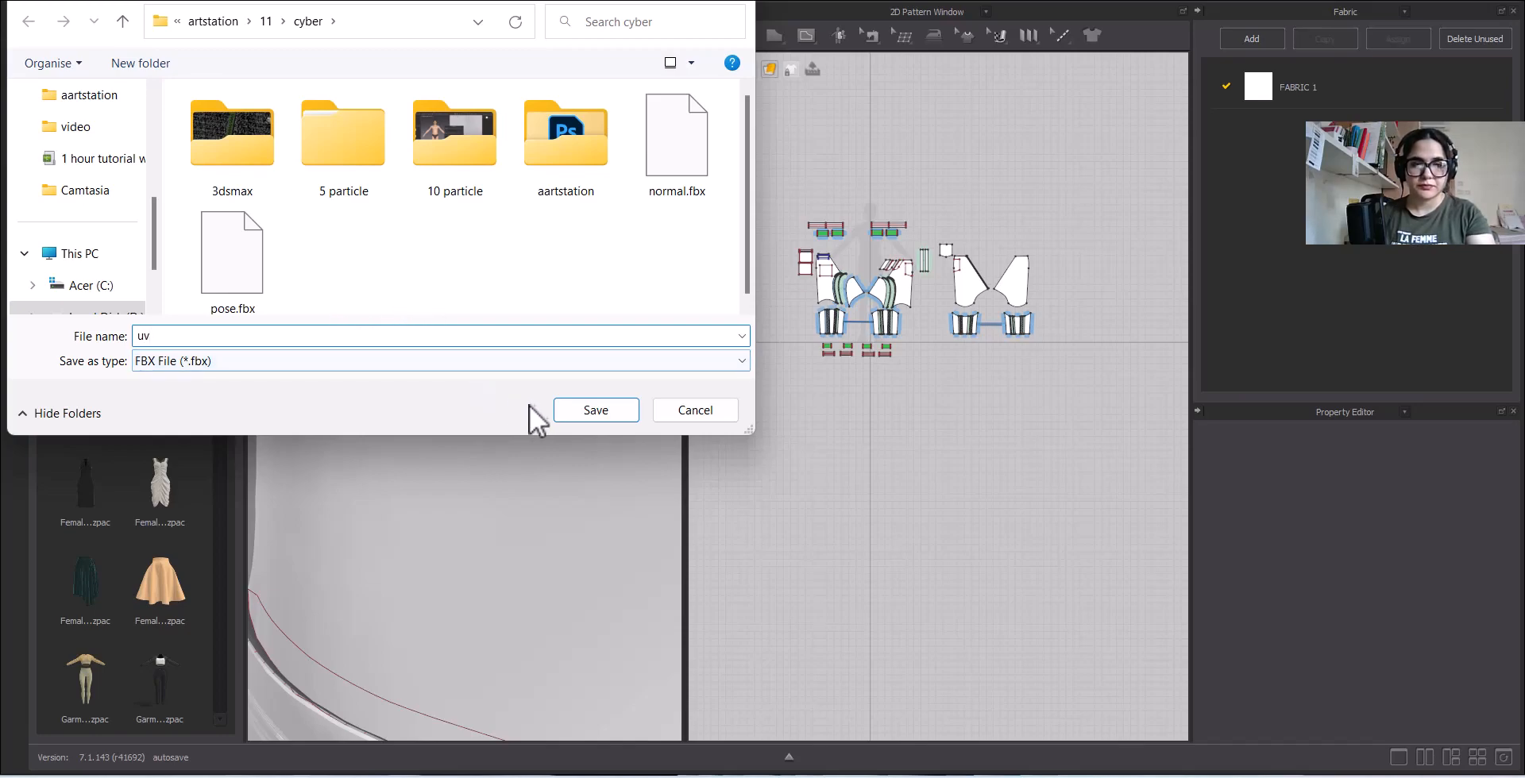
left_click(587, 407)
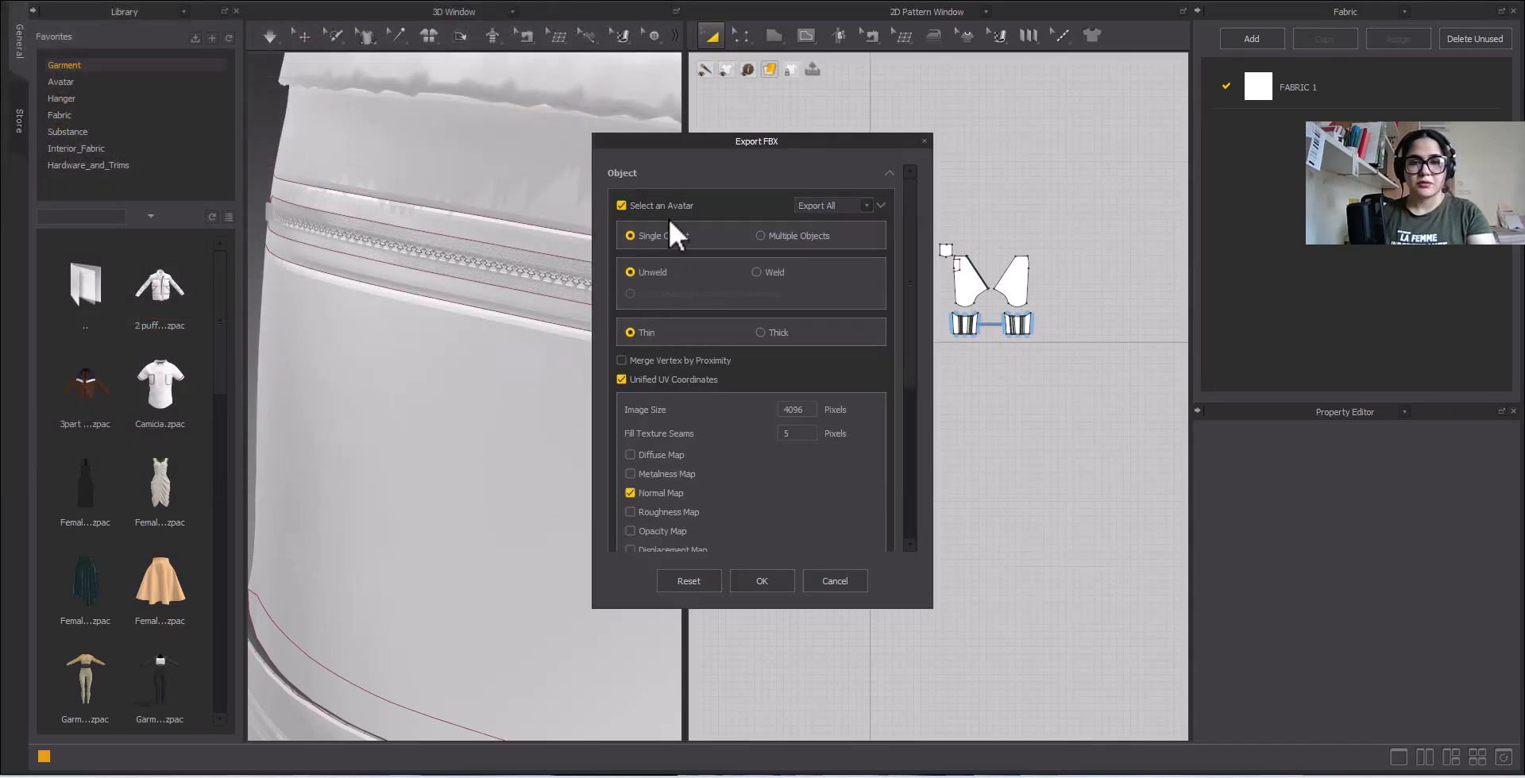
Step: Turn Unified UV Coordinates off and back on in the FBX export options
scroll(752, 384, "down", 2)
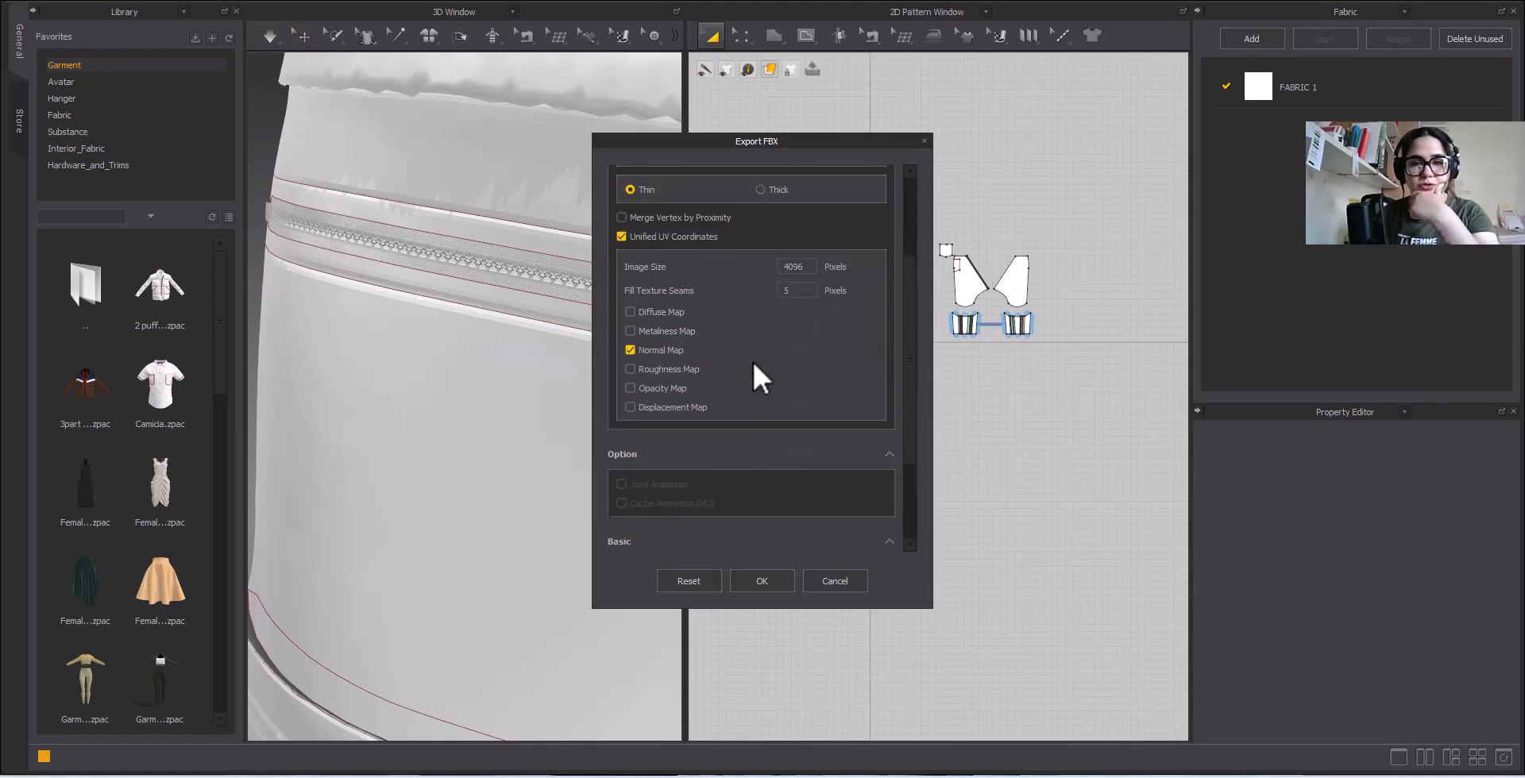
scroll(753, 369, "up", 1)
left_click(621, 284)
scroll(749, 299, "up", 1)
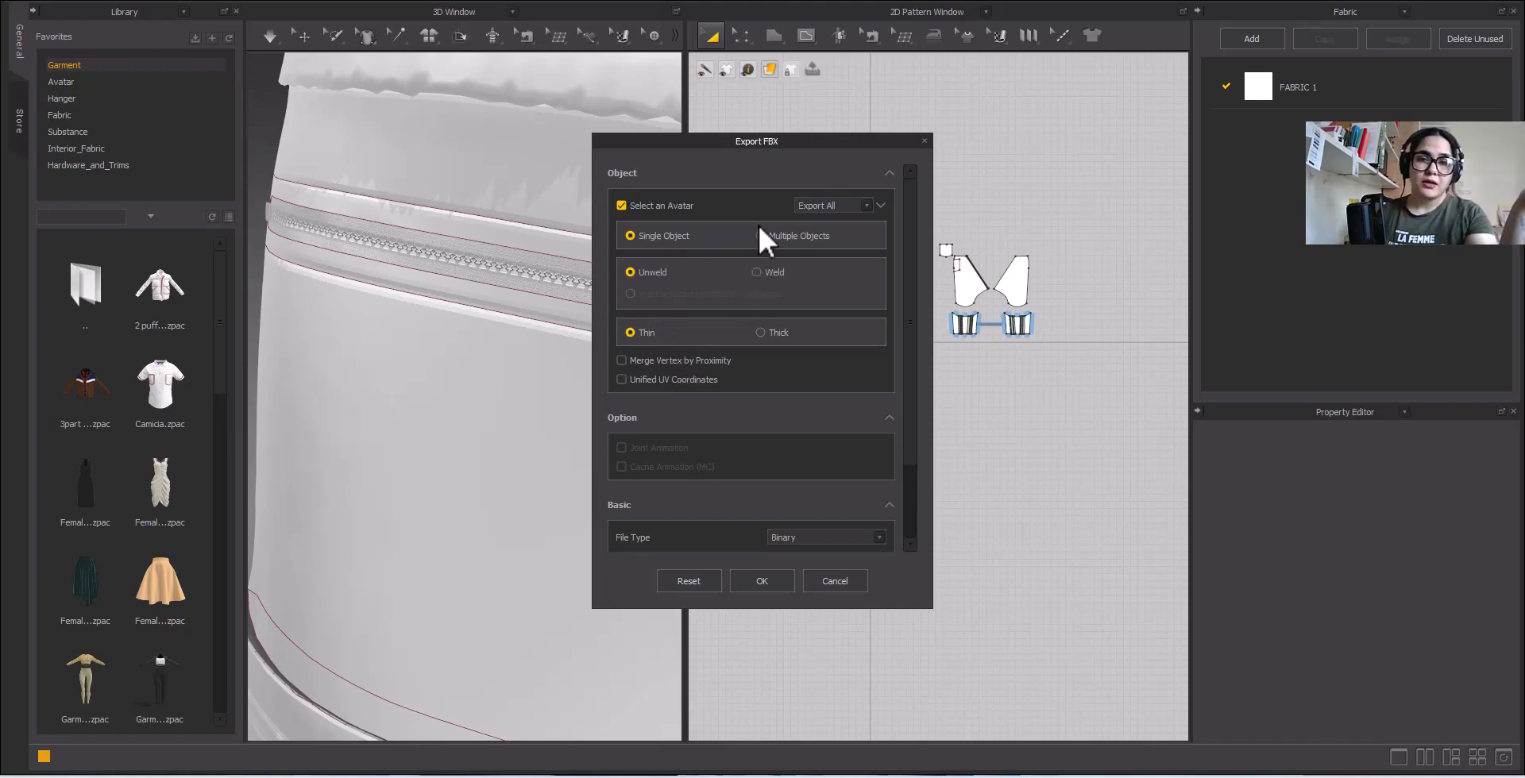
left_click_drag(781, 141, 769, 114)
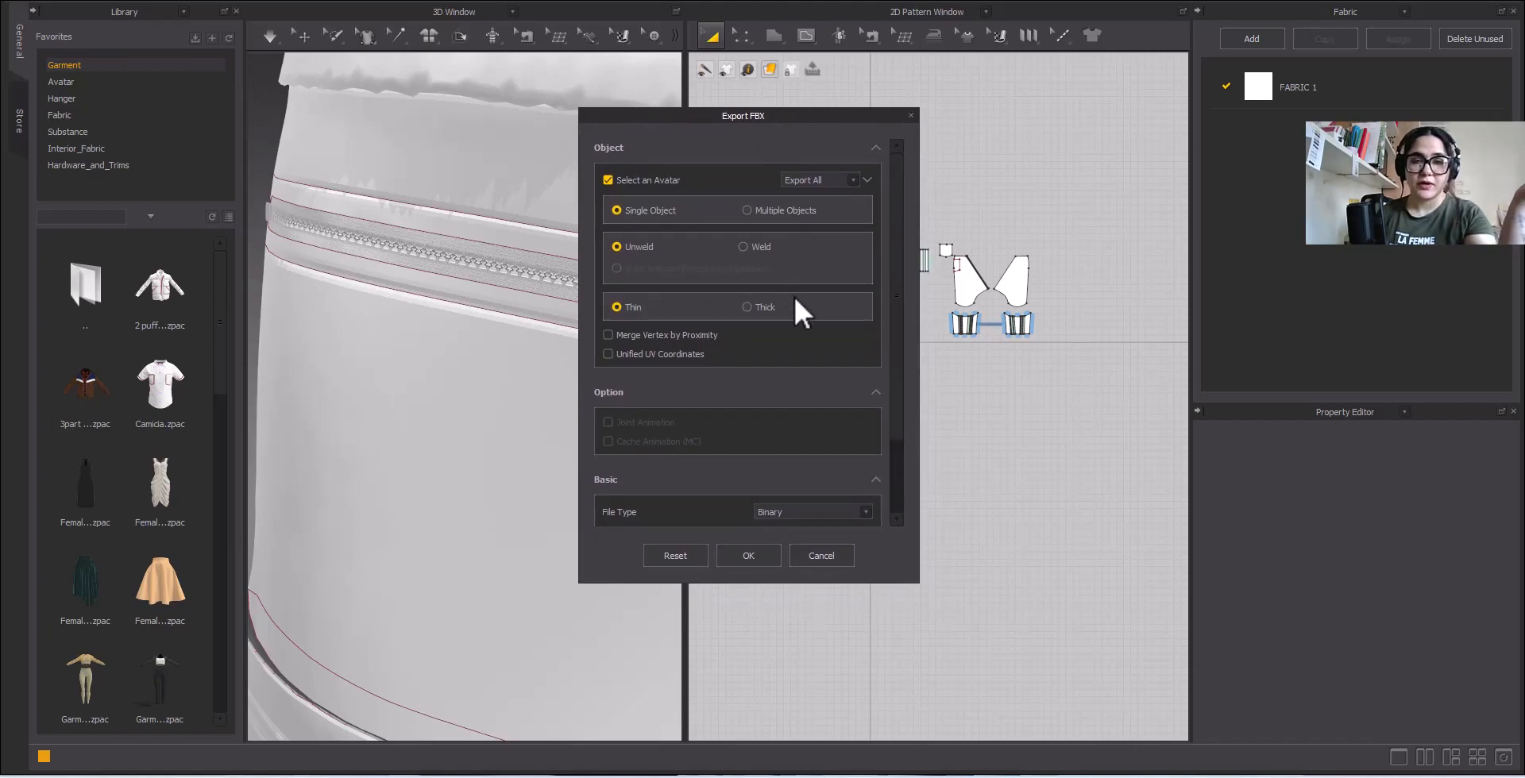
left_click(607, 354)
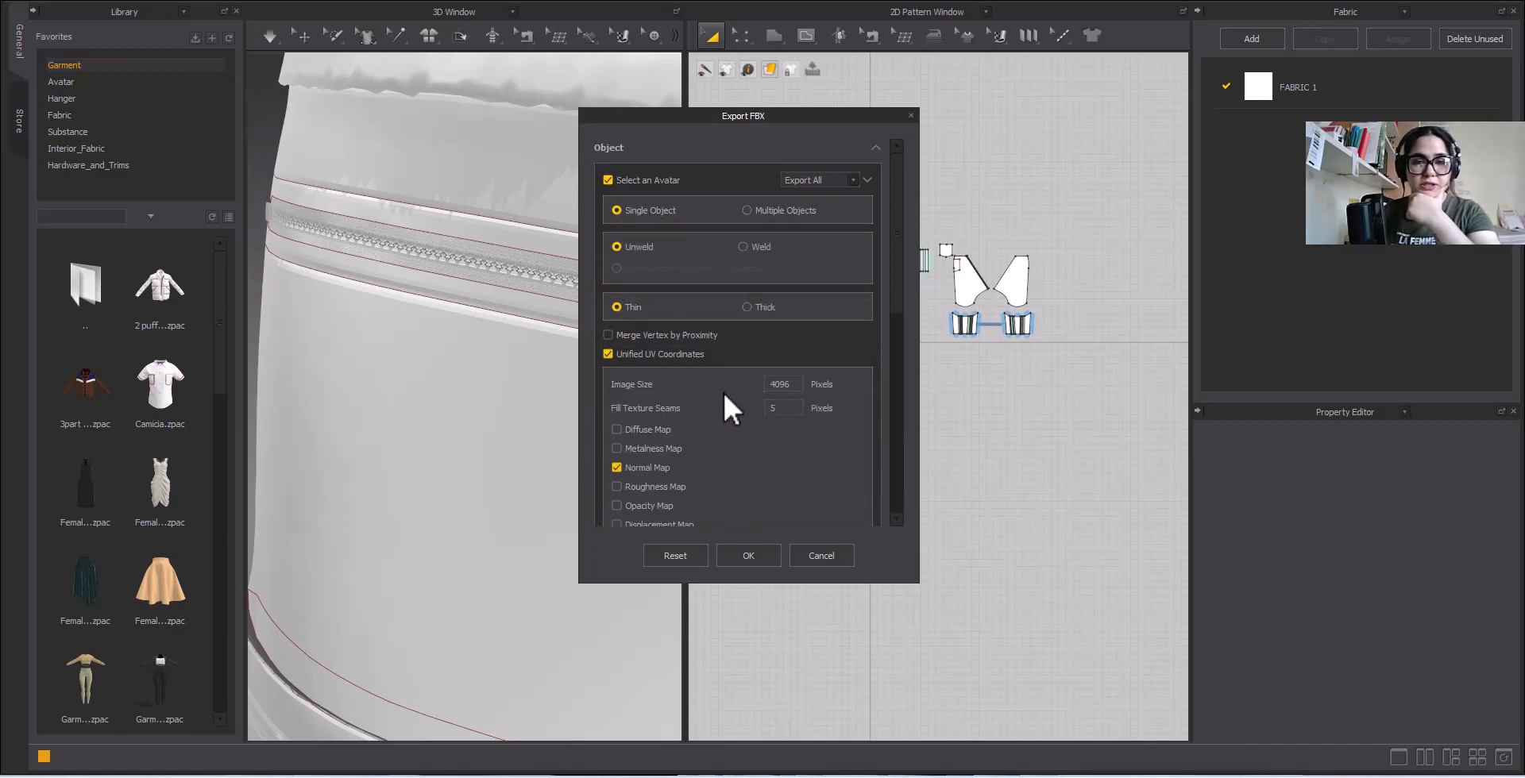
Step: Include the Diffuse Map and Opacity Map along with the Normal Map in the FBX export
scroll(722, 390, "down", 5)
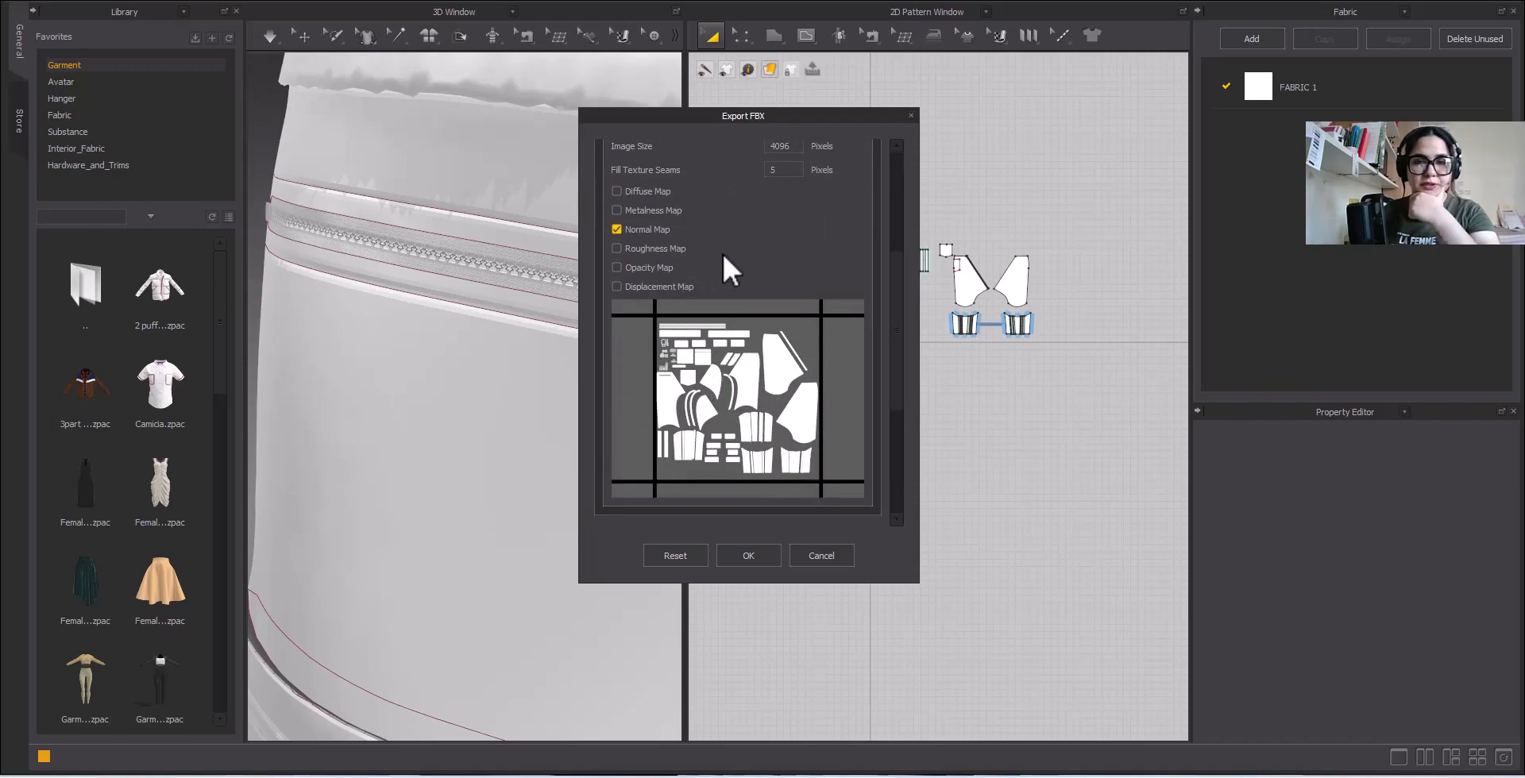
left_click(617, 191)
scroll(621, 203, "up", 1)
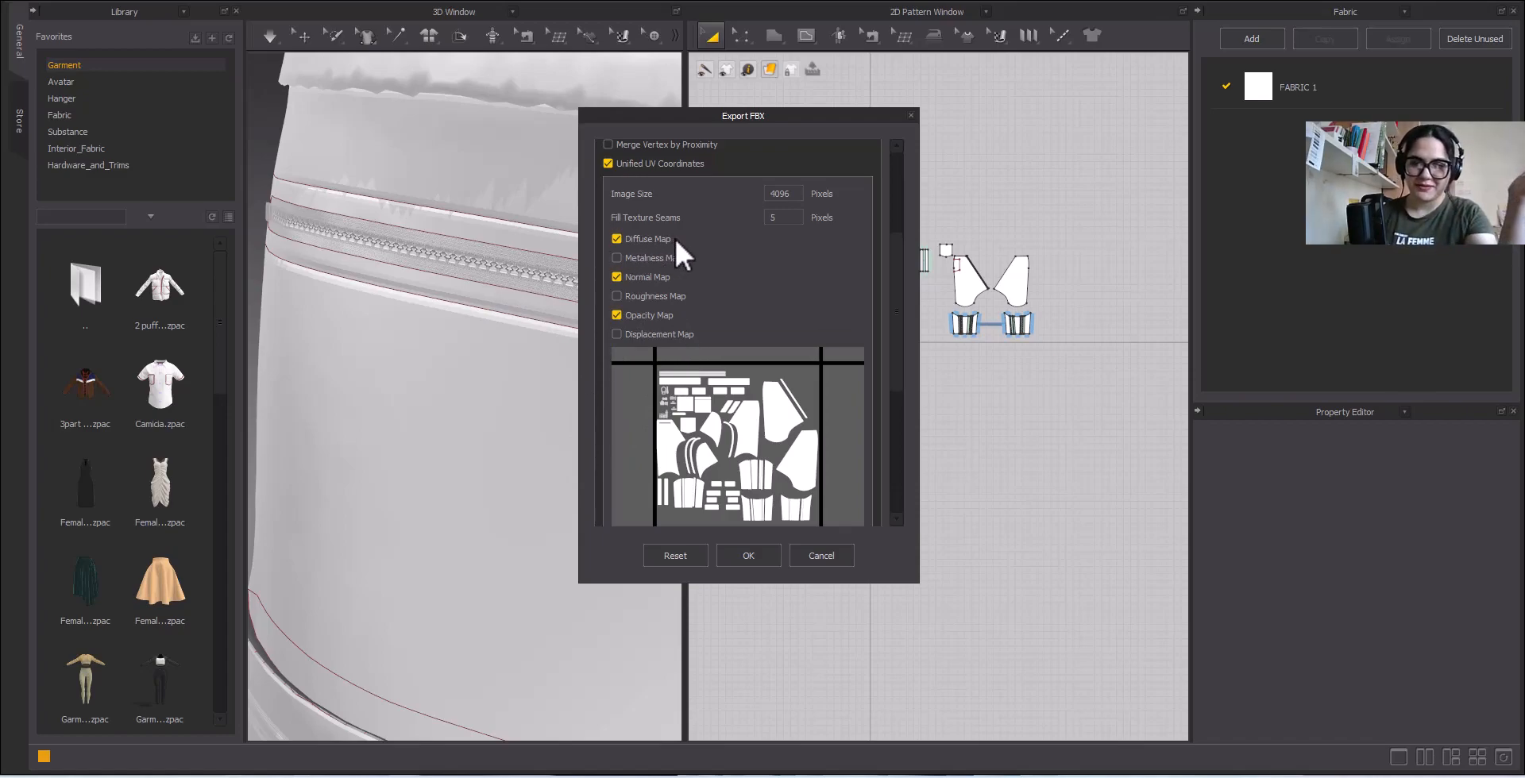
left_click(773, 217)
key("BackSpace")
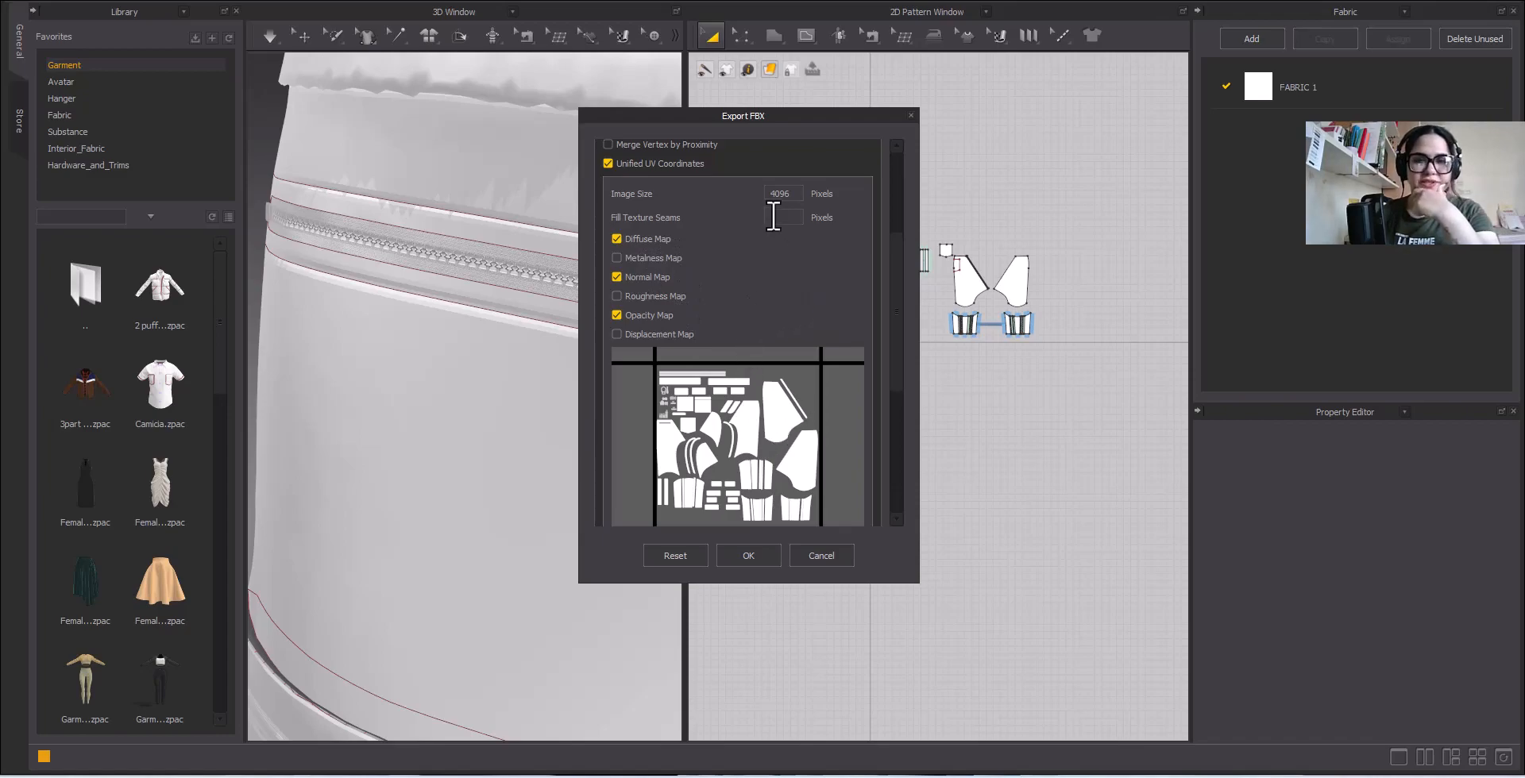
left_click_drag(795, 194, 745, 204)
left_click(804, 284)
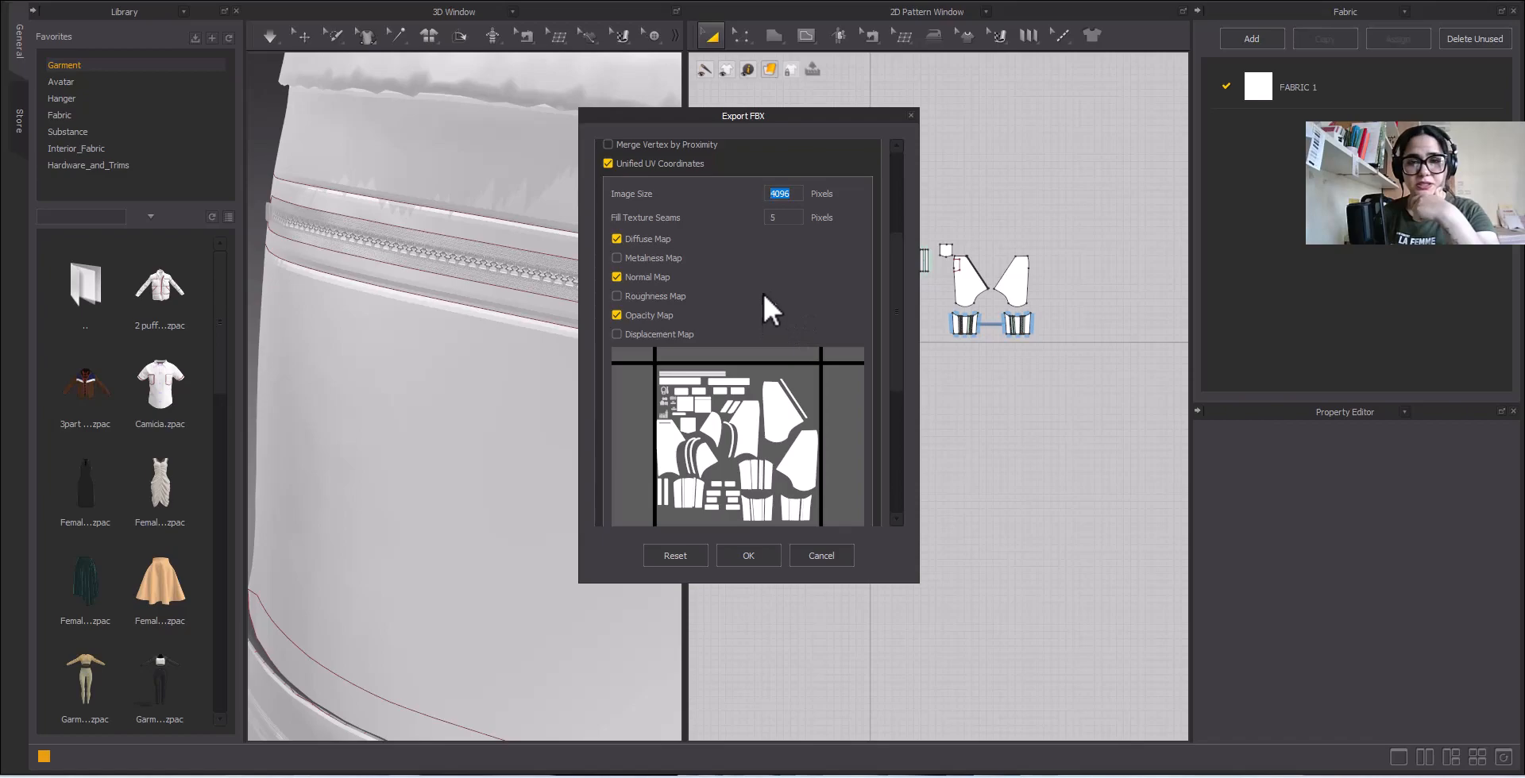
left_click(793, 280)
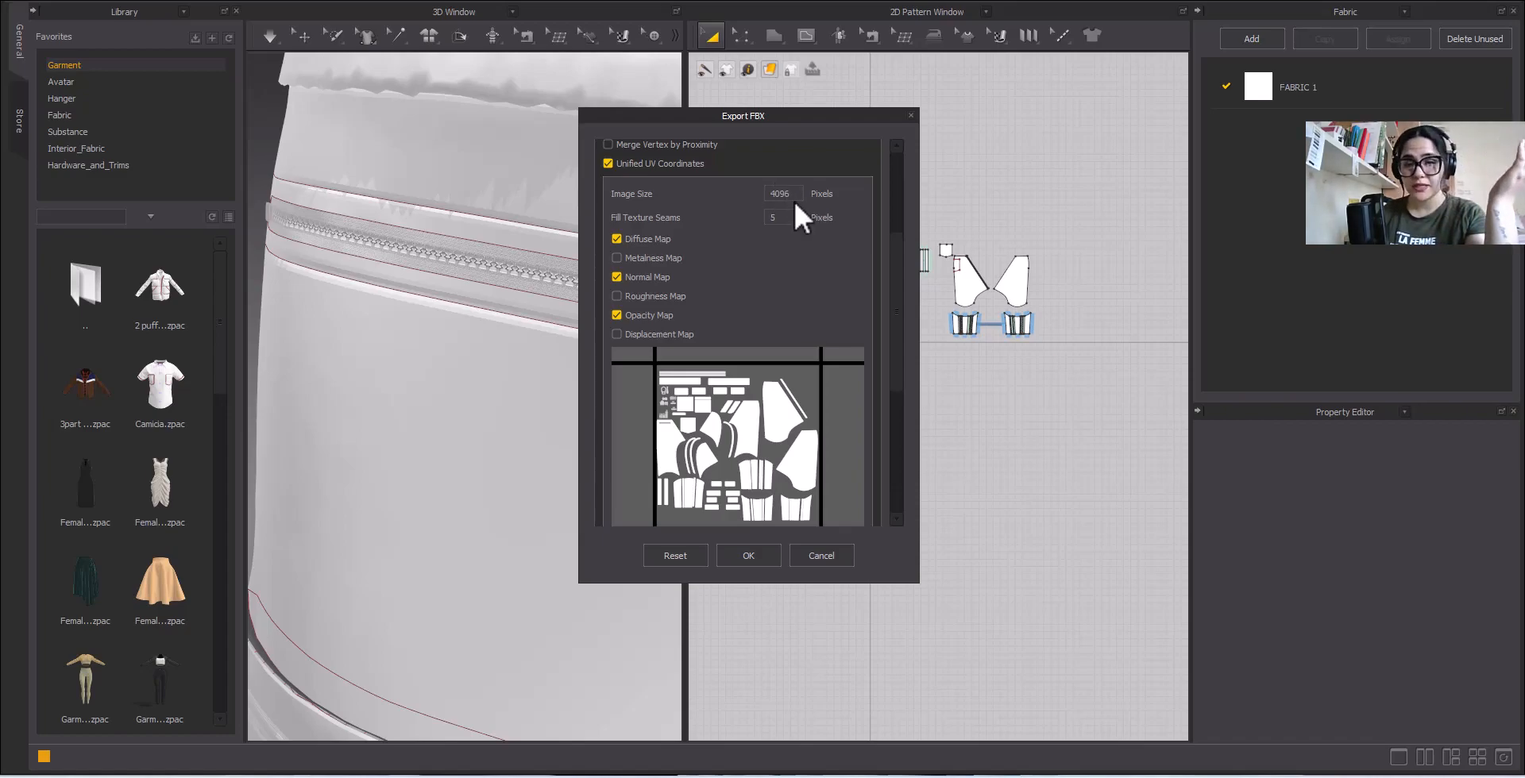
Step: Review the UV preview and basic export settings, keep the scale at cm (DAZ Studio), and run the FBX export
scroll(725, 334, "down", 4)
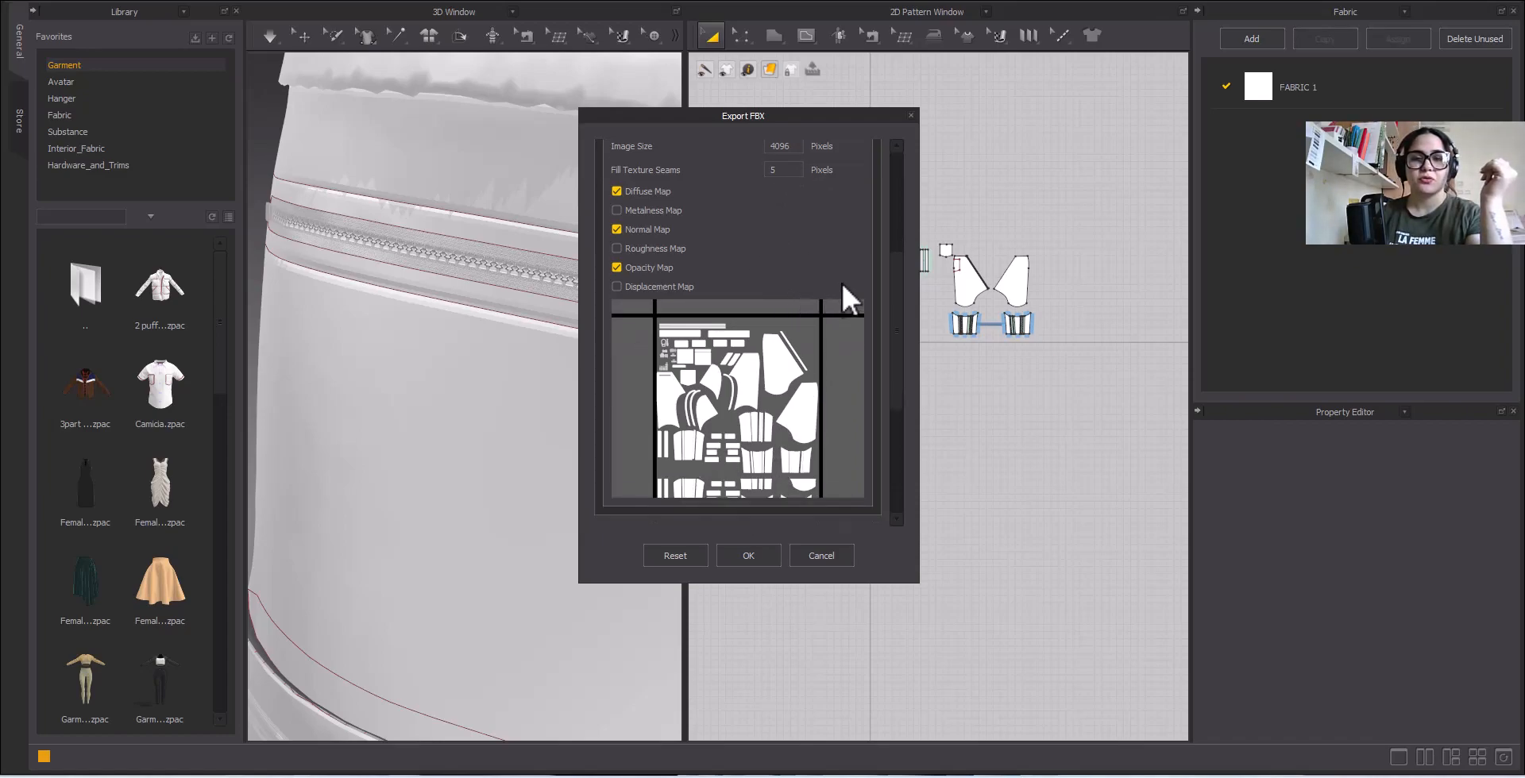
scroll(859, 235, "down", 2)
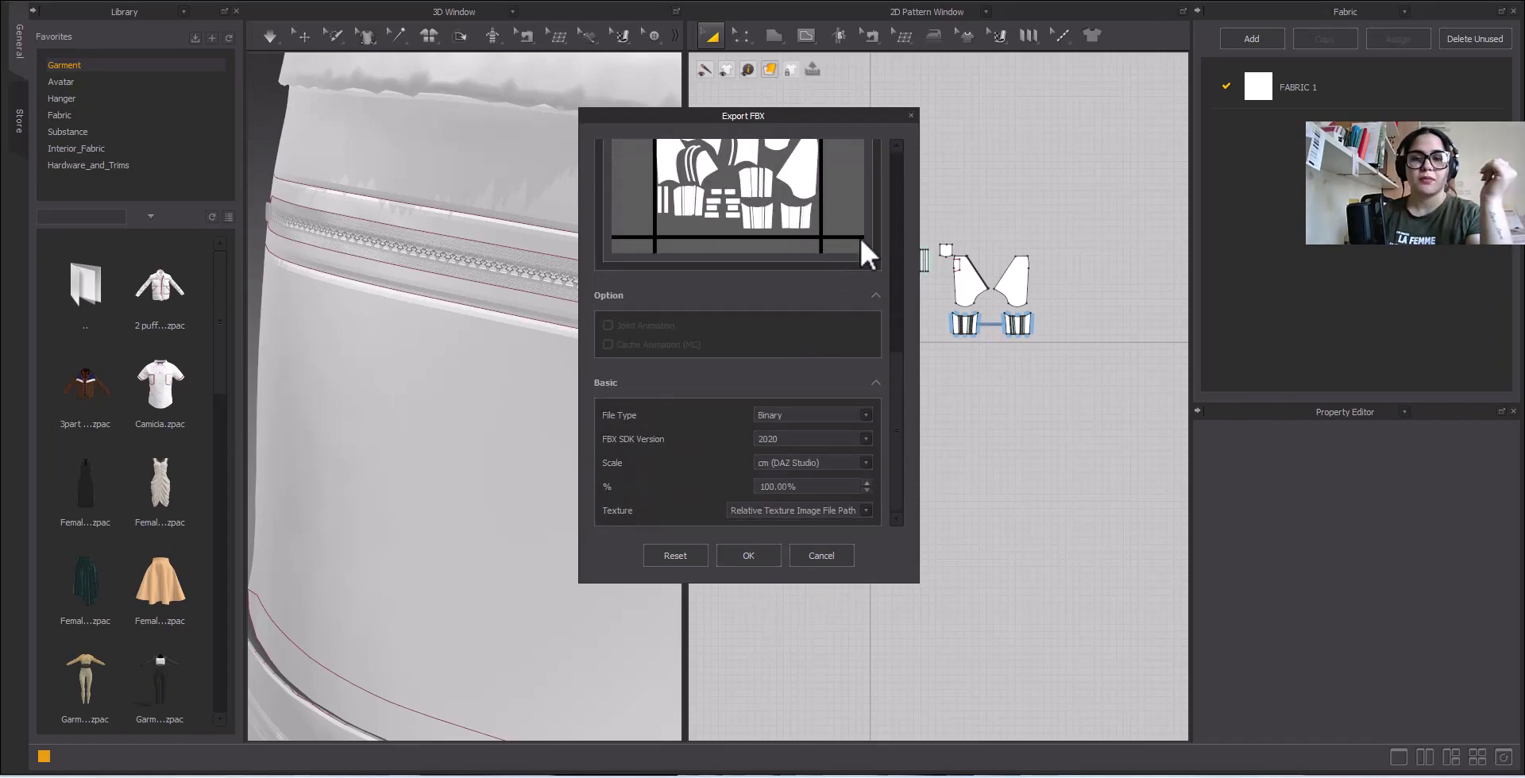
scroll(875, 207, "up", 3)
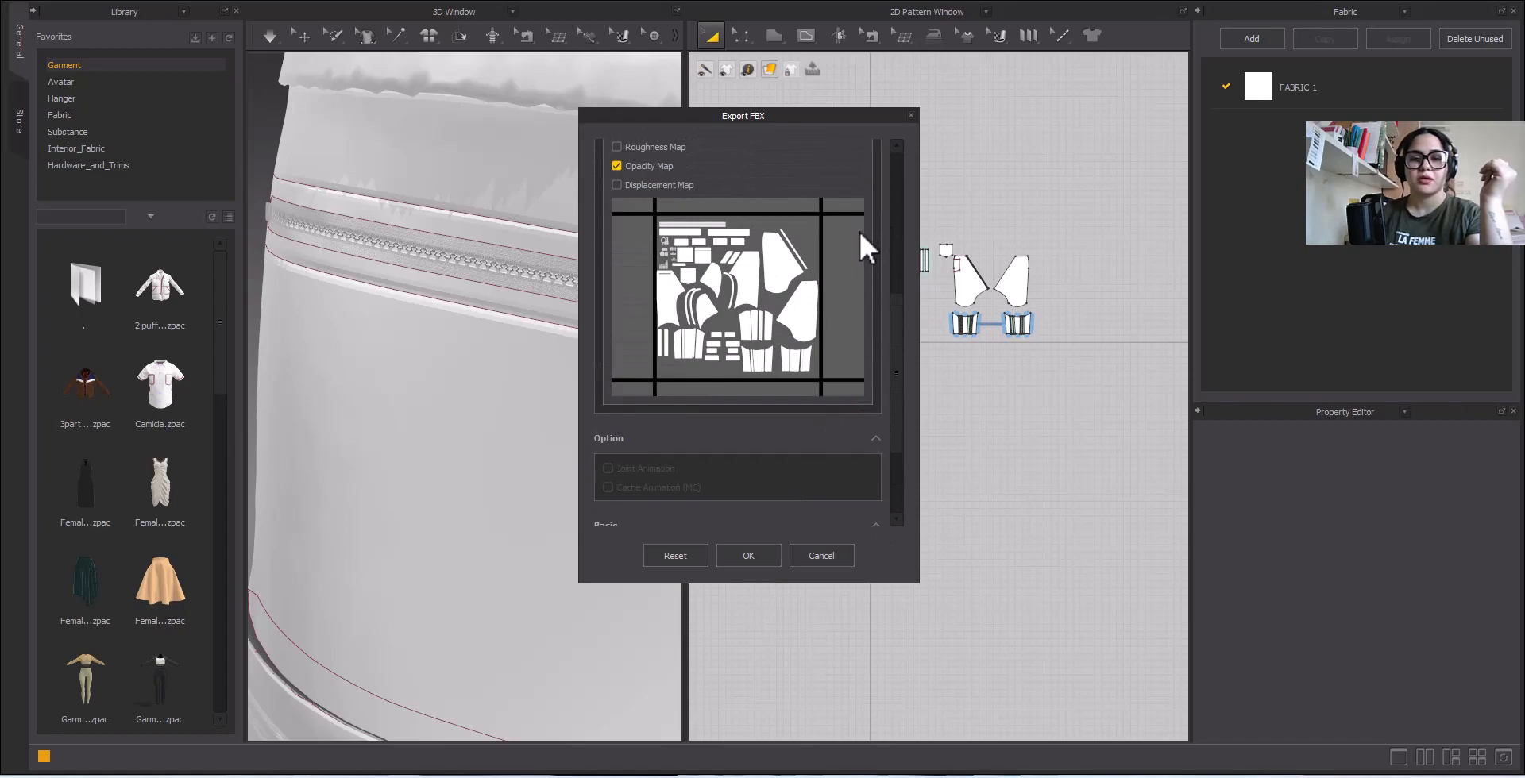
scroll(859, 230, "down", 3)
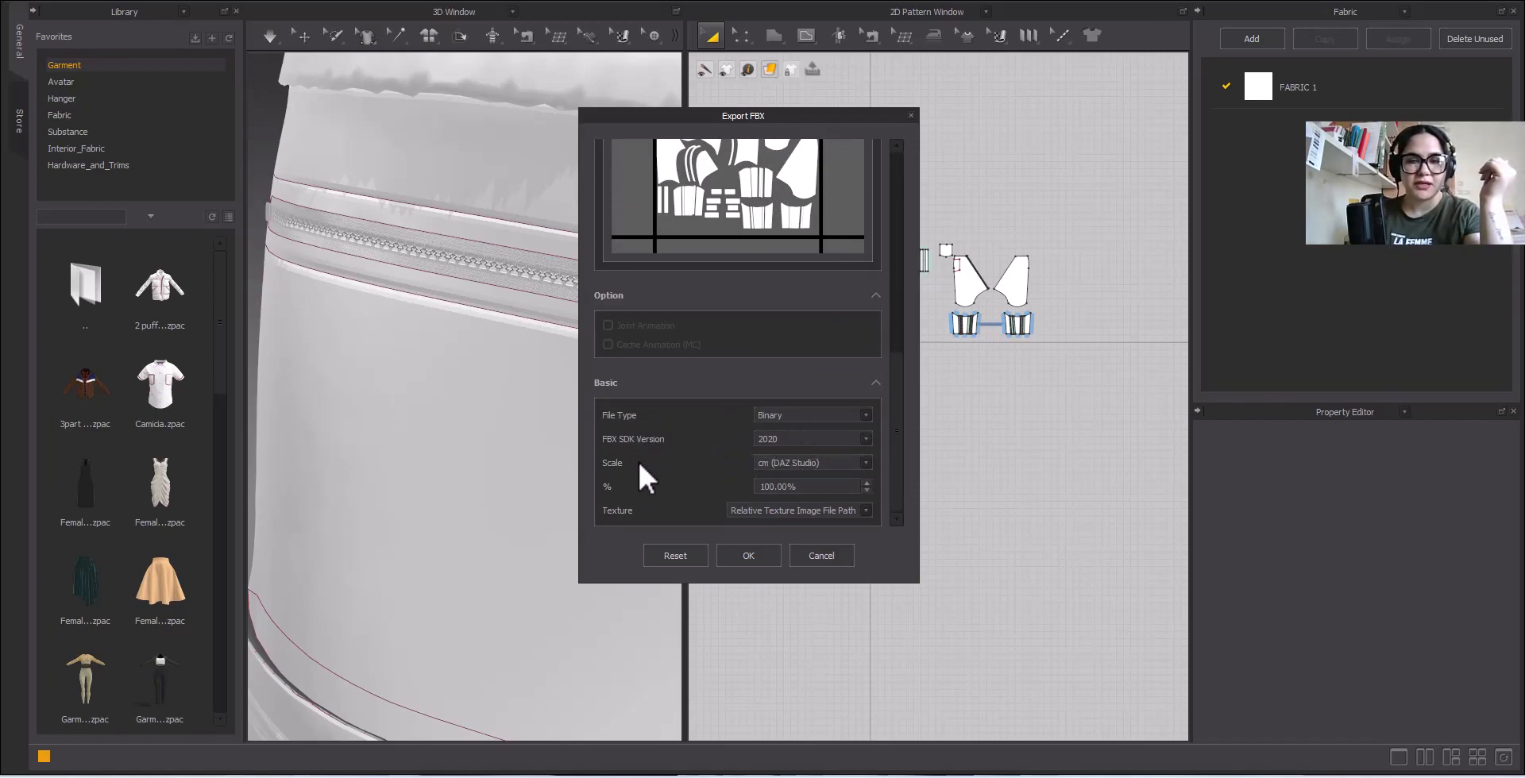
left_click(822, 467)
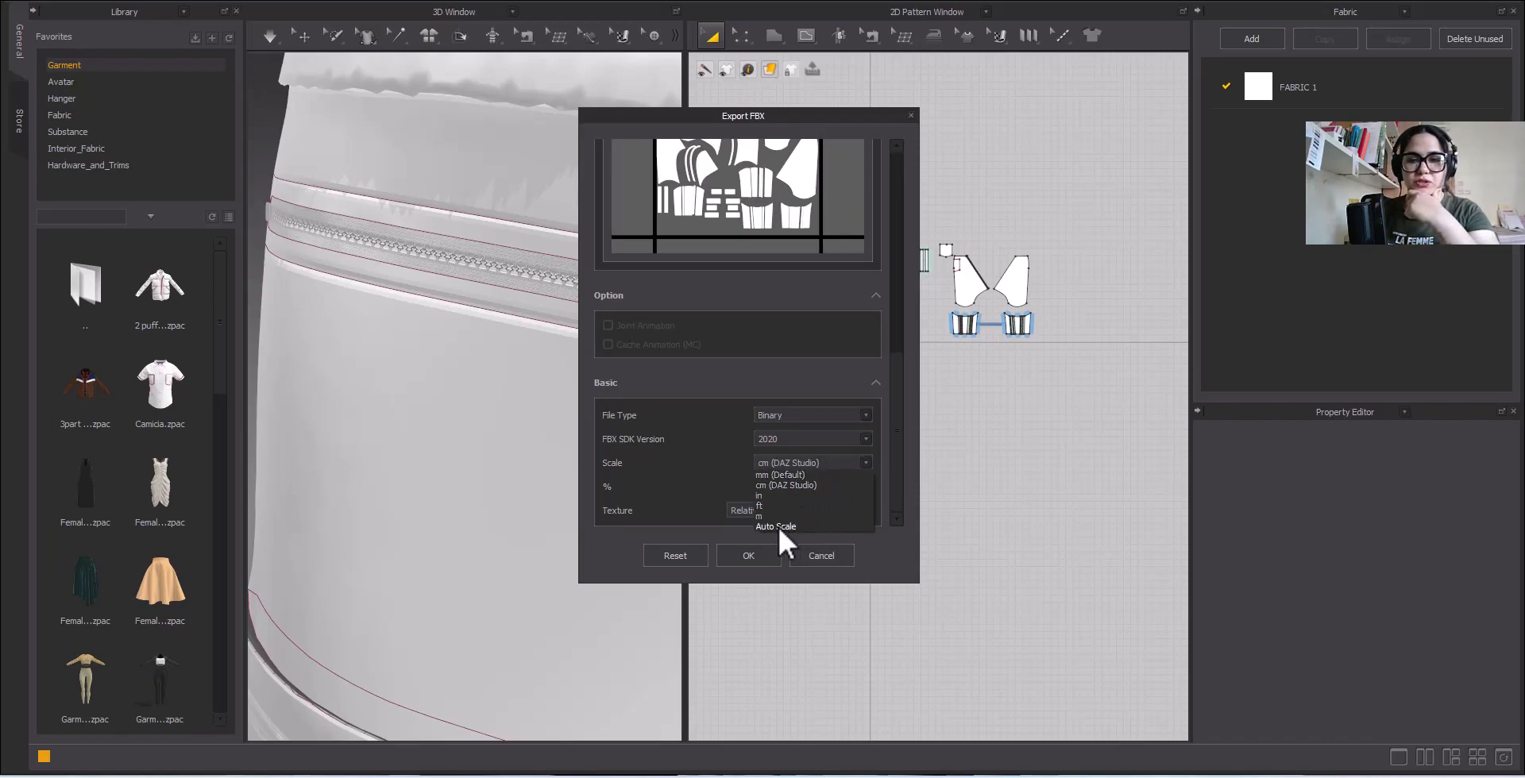
left_click(703, 442)
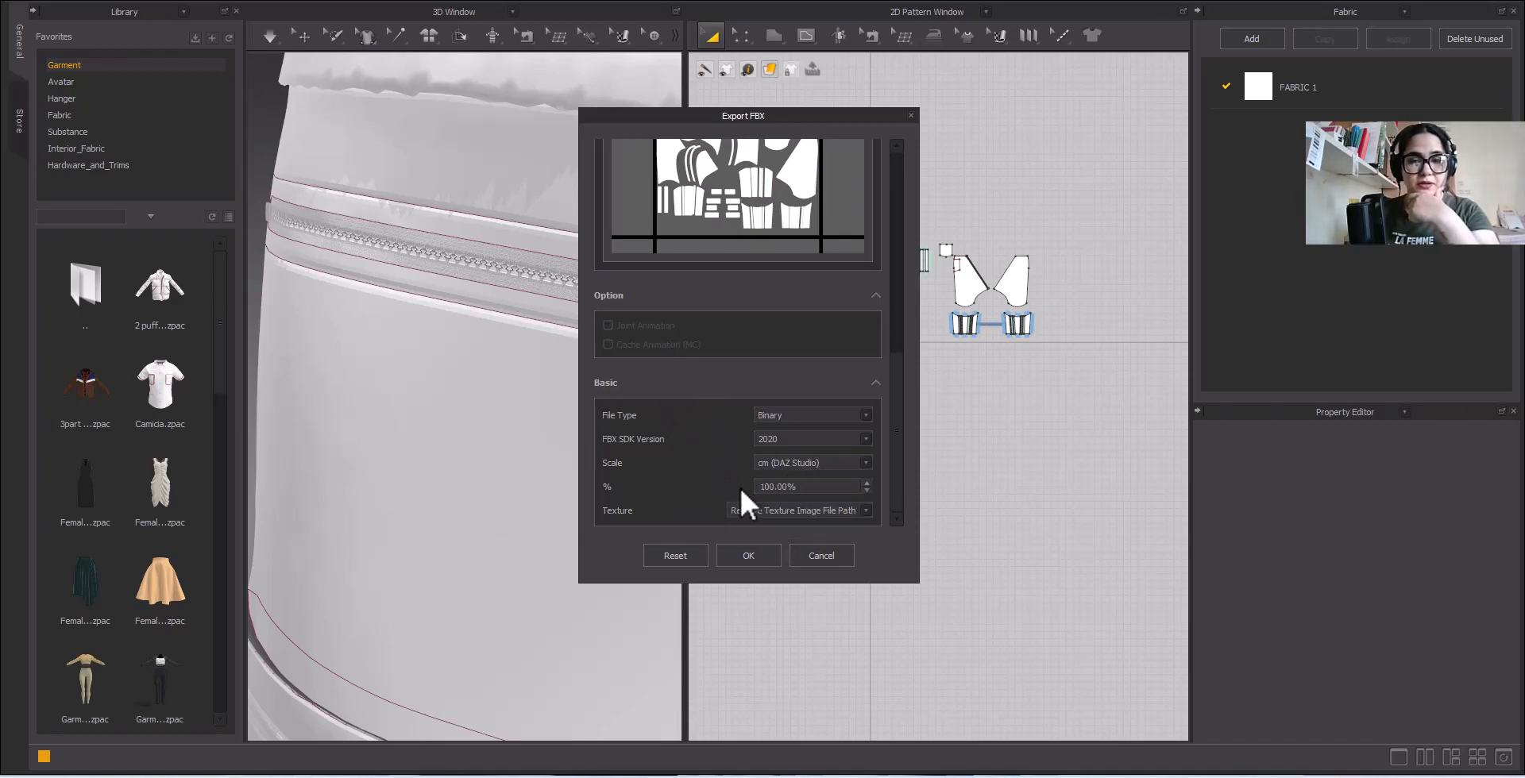
left_click(740, 556)
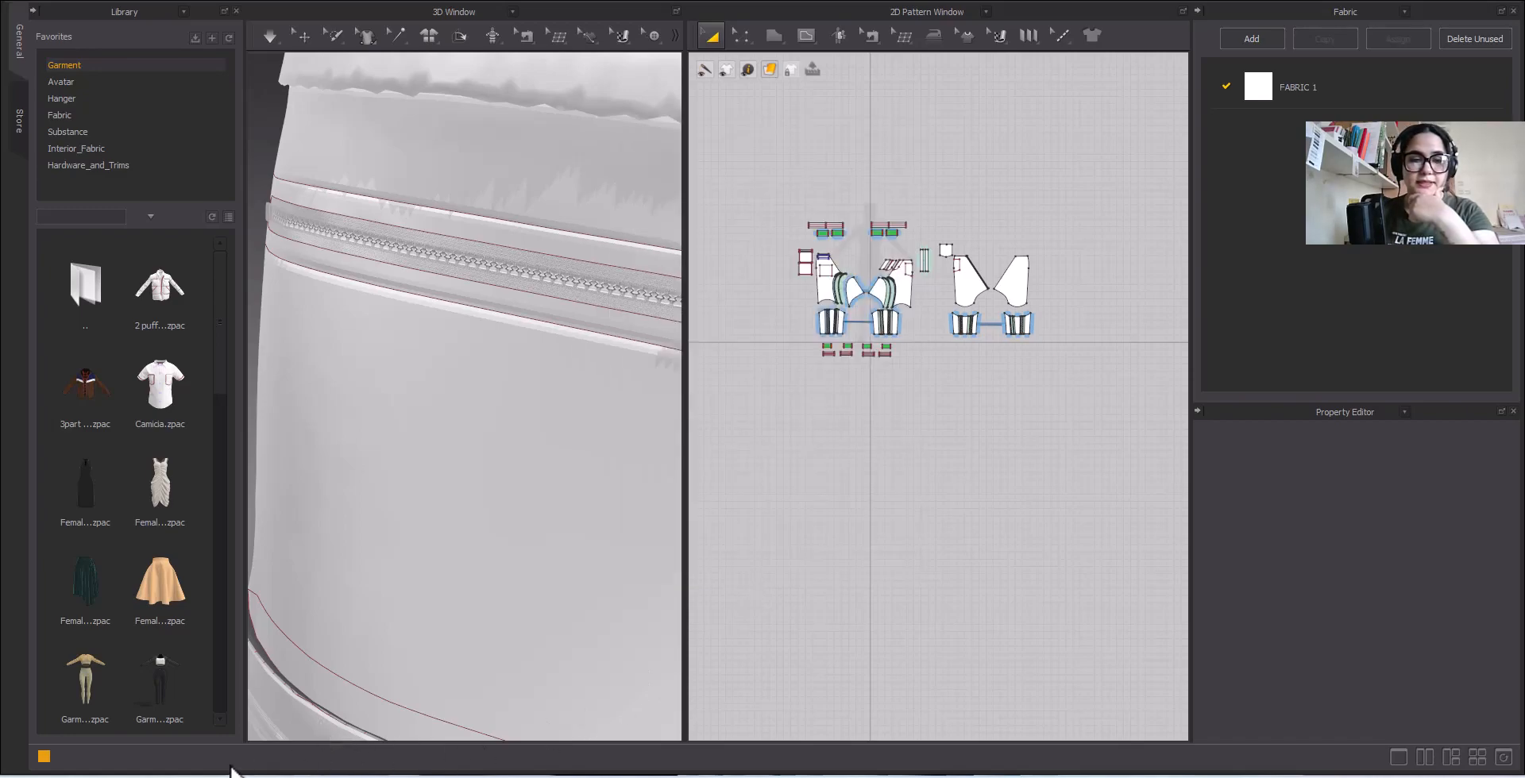